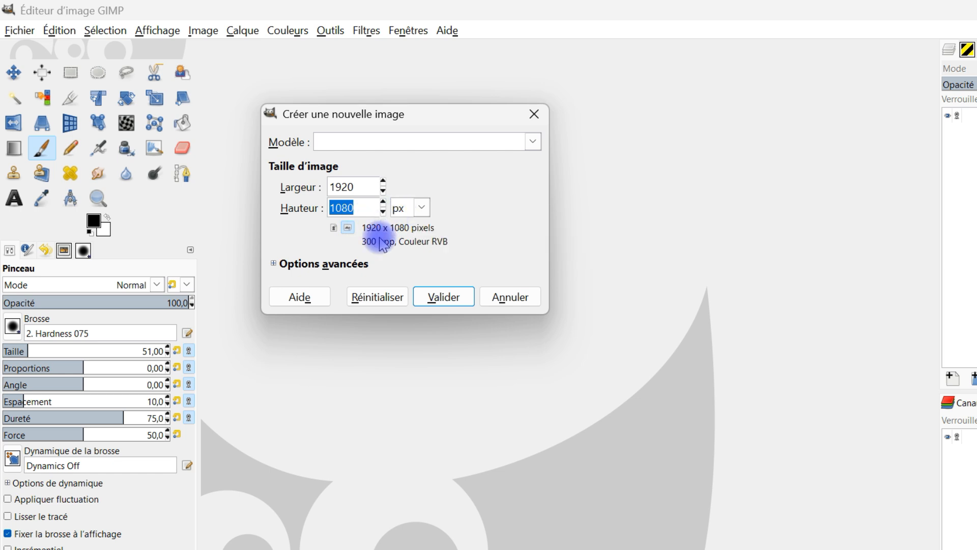
Create the 1920 × 1080 px image with its fill set to the foreground colour (Couleur de premier plan).
click(277, 263)
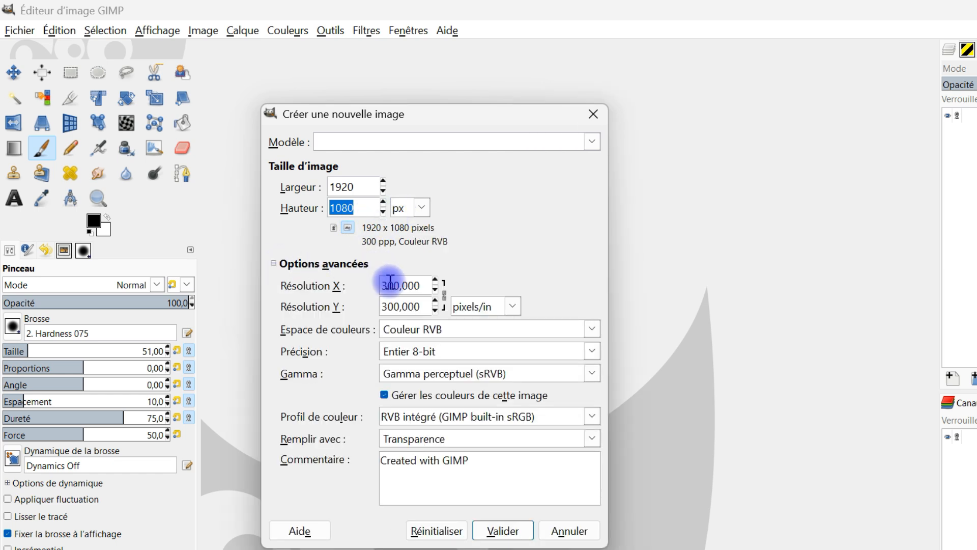
click(458, 438)
click(458, 460)
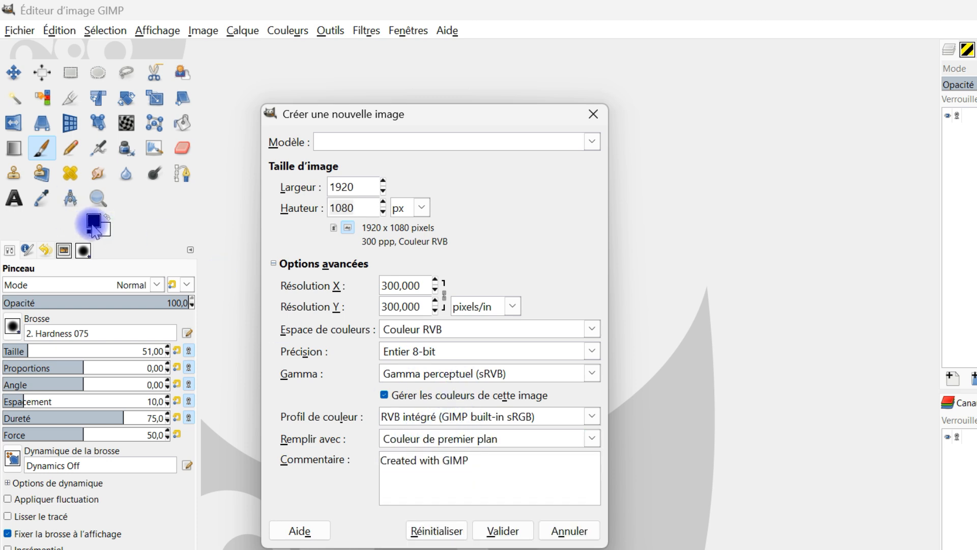
click(94, 223)
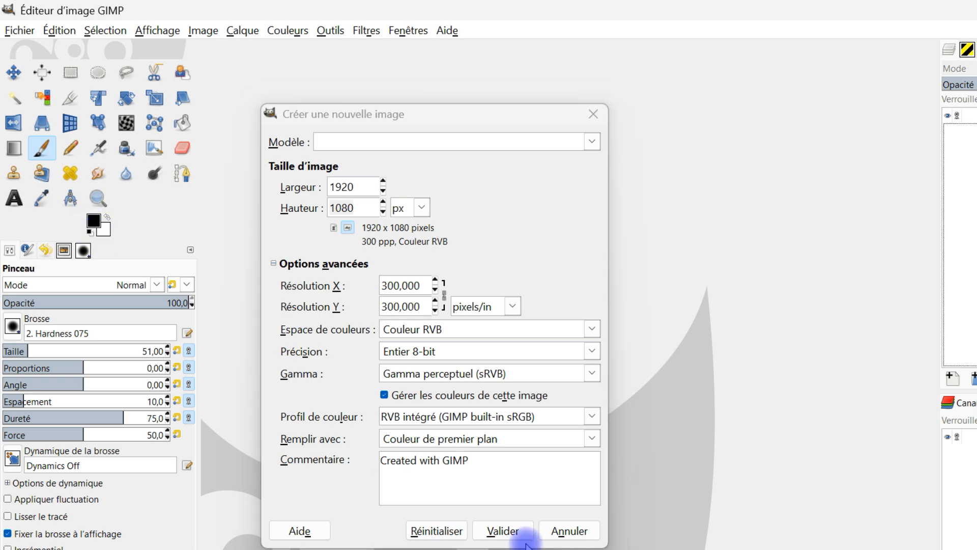
click(513, 529)
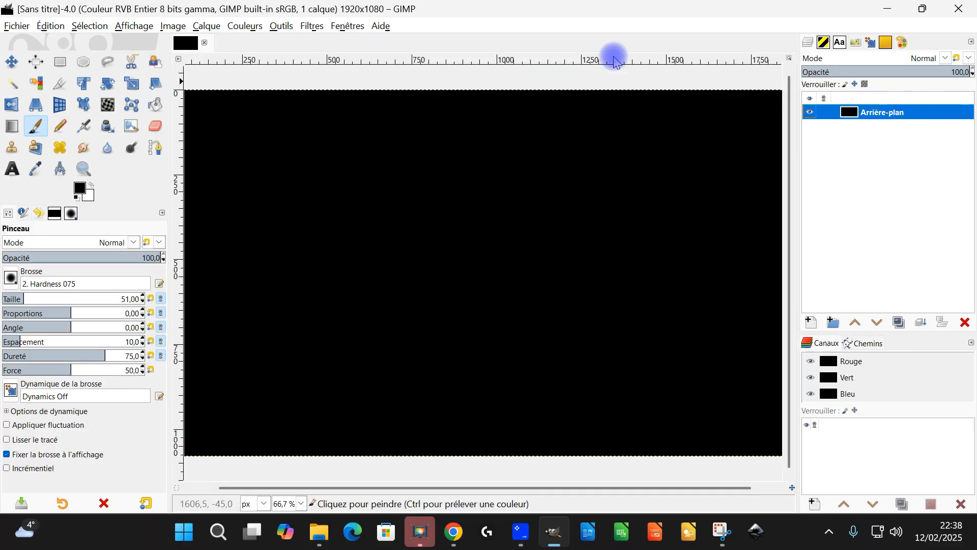
Open the G'MIC-Qt filters on the black background and search for the "cupid" filter.
click(309, 26)
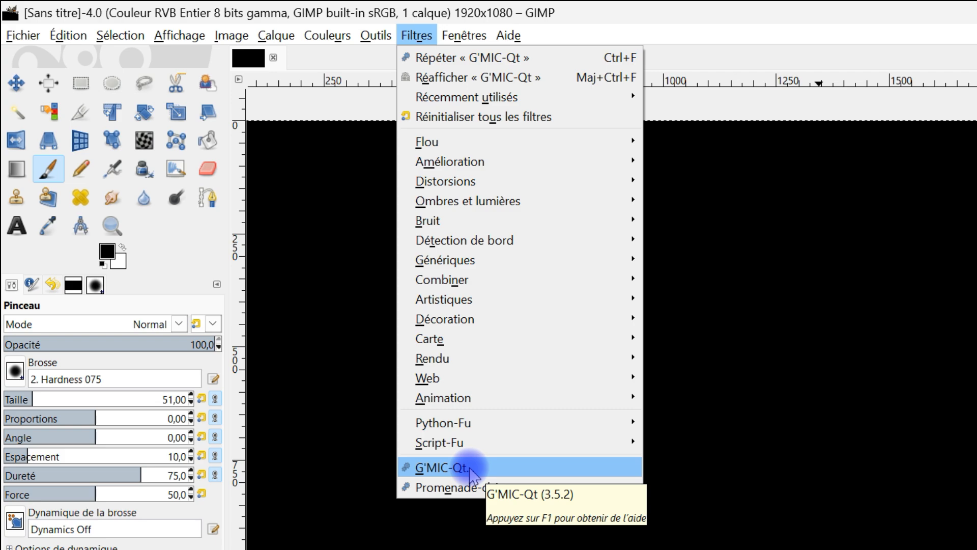
click(470, 468)
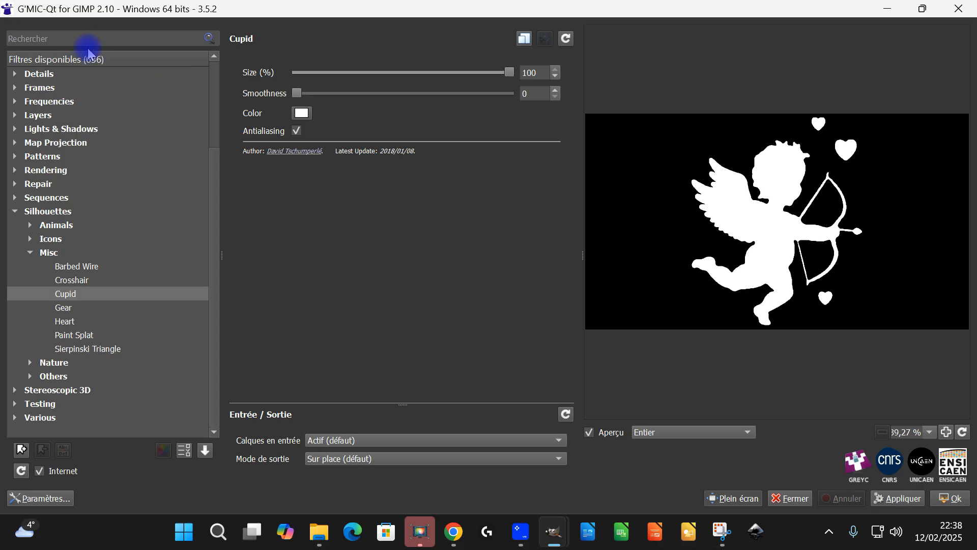
click(87, 44)
text(cupid)
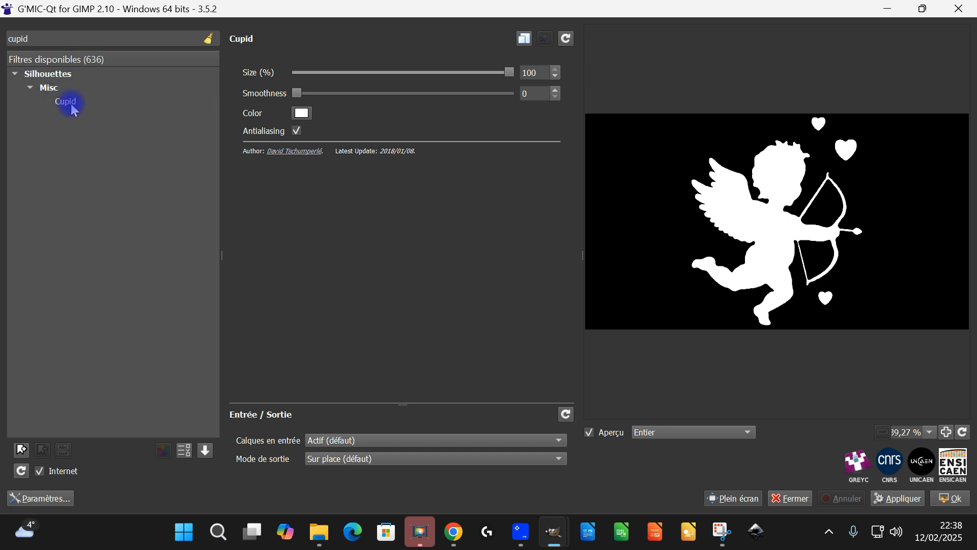
Set the Cupid silhouette's size to about 79.9% and apply the filter to the image.
drag(508, 72, 503, 76)
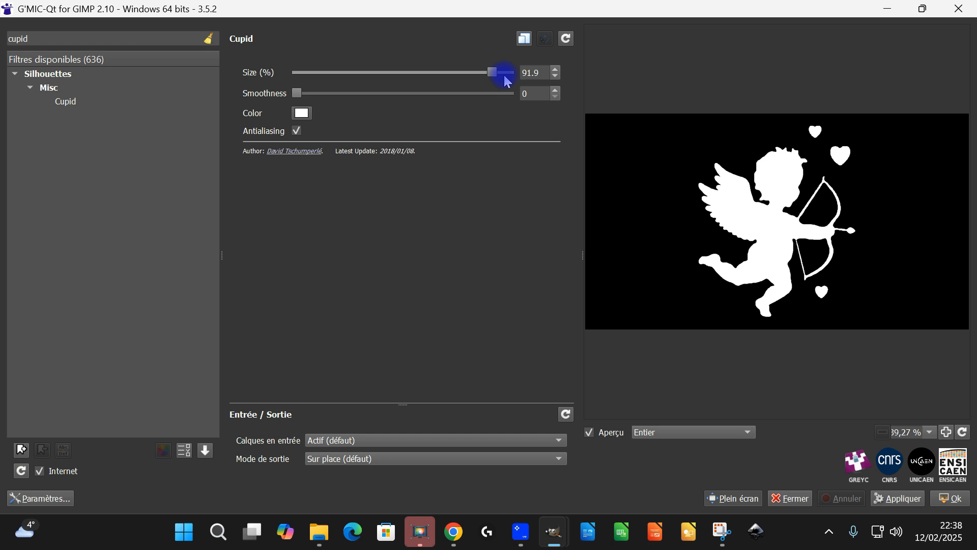
click(565, 39)
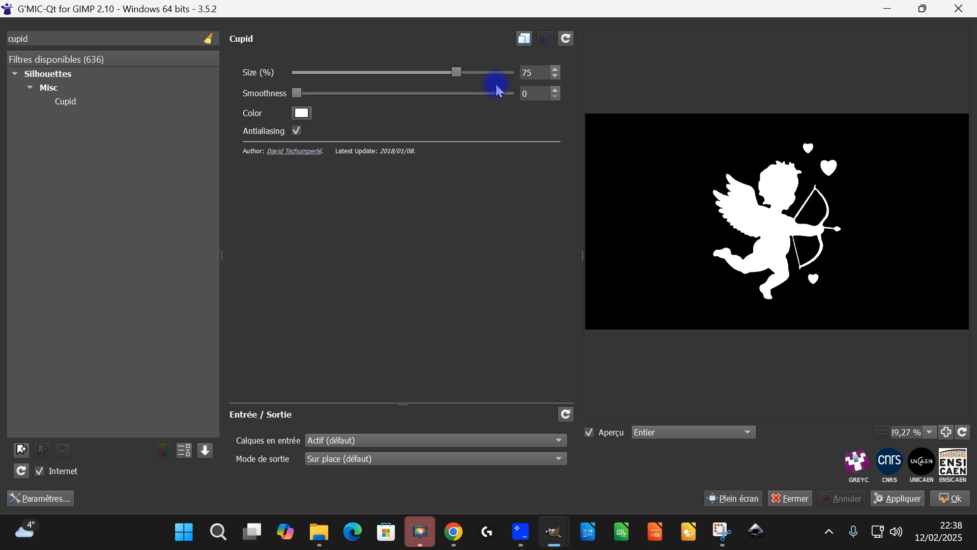
drag(465, 73, 465, 73)
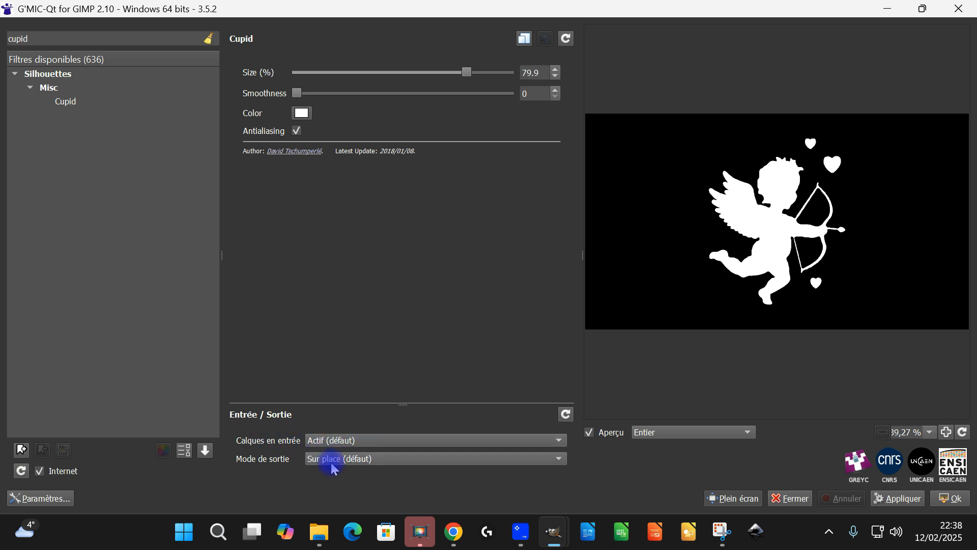
click(955, 500)
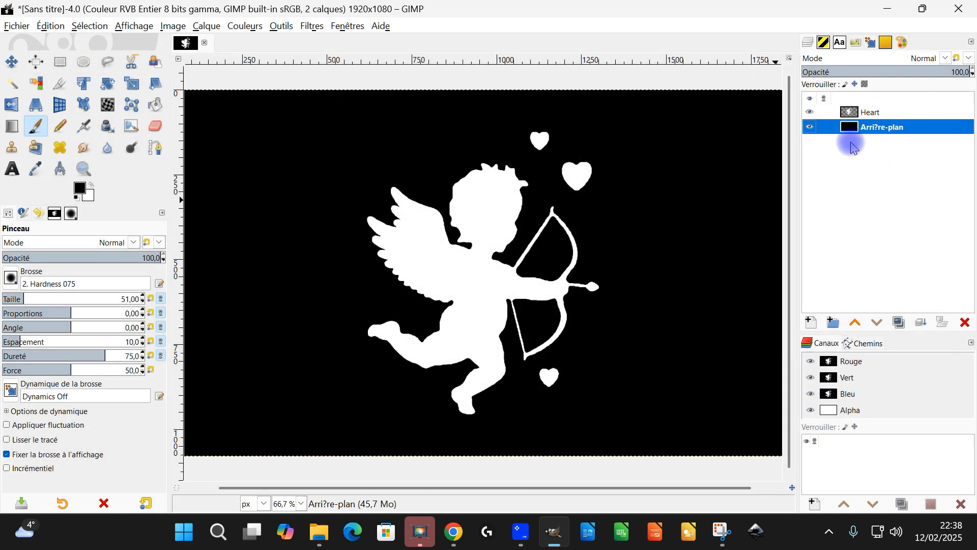
Toggle the background layer's visibility off and on, and resize the Heart layer to the image dimensions.
click(810, 127)
click(809, 128)
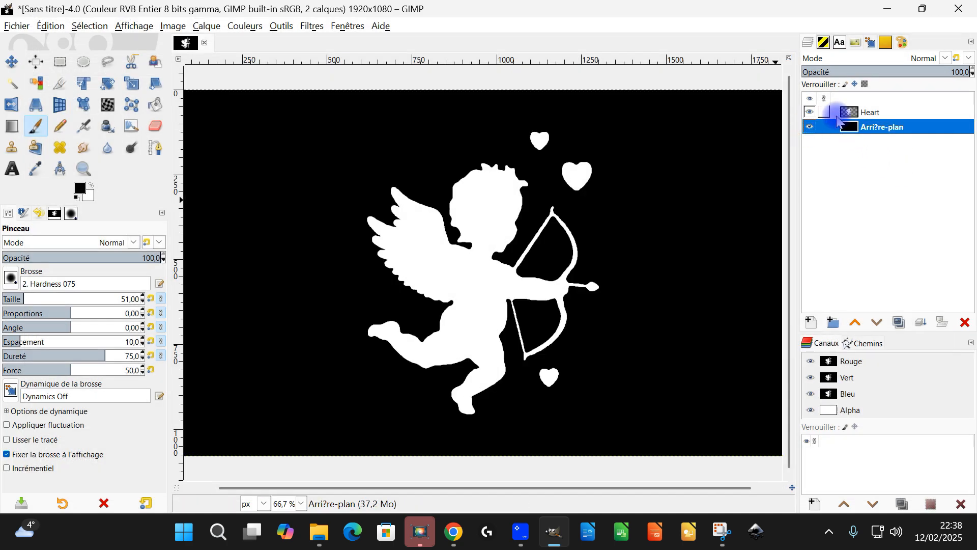
click(868, 113)
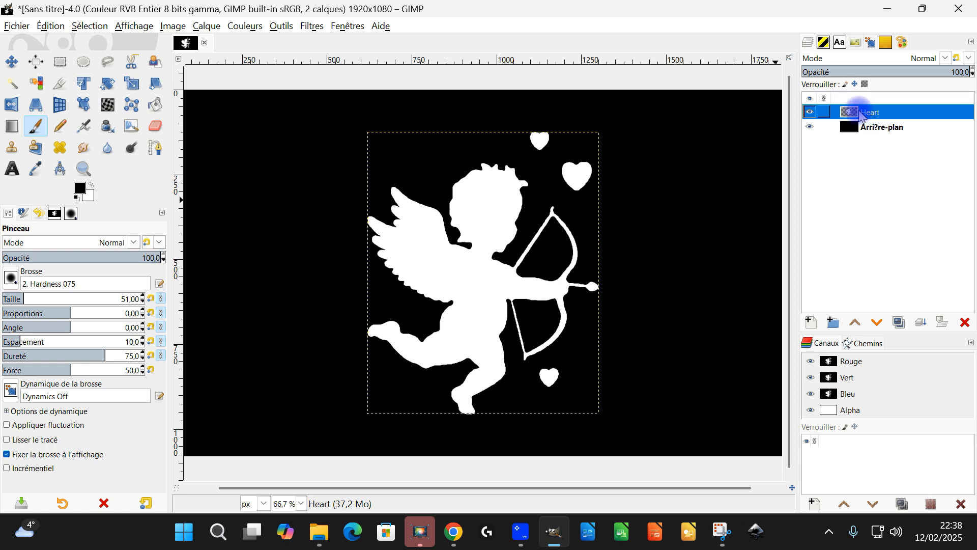
right_click(855, 115)
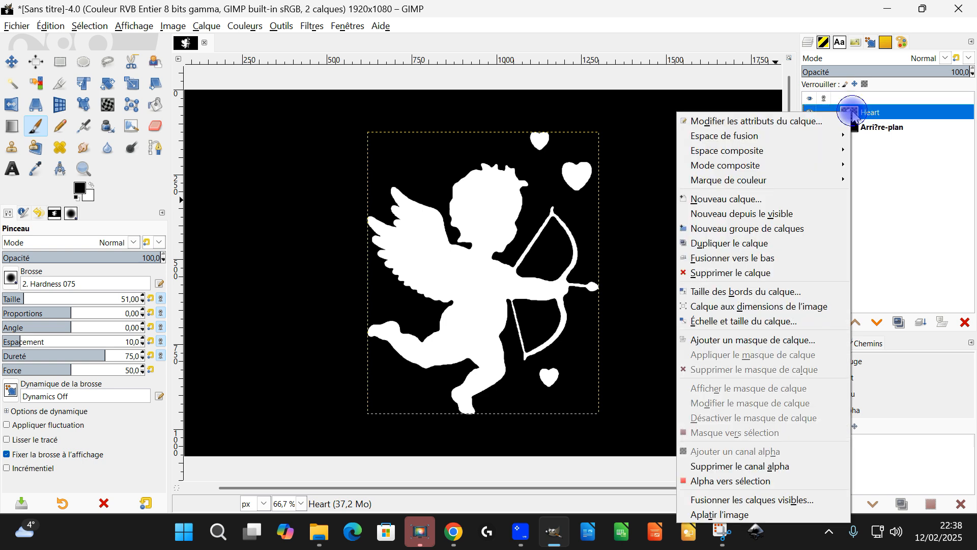
click(764, 307)
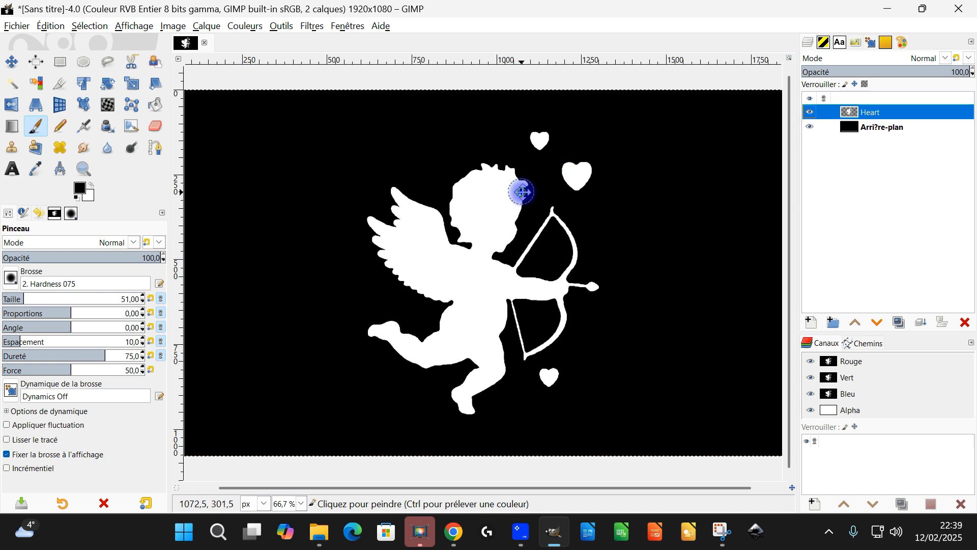
Load G'MIC-Qt's 2.5D Extrusion rendering filter for the Heart layer and reset its parameters to defaults.
drag(521, 192, 540, 187)
scroll(518, 232, down, 1)
scroll(557, 226, up, 1)
scroll(557, 227, down, 1)
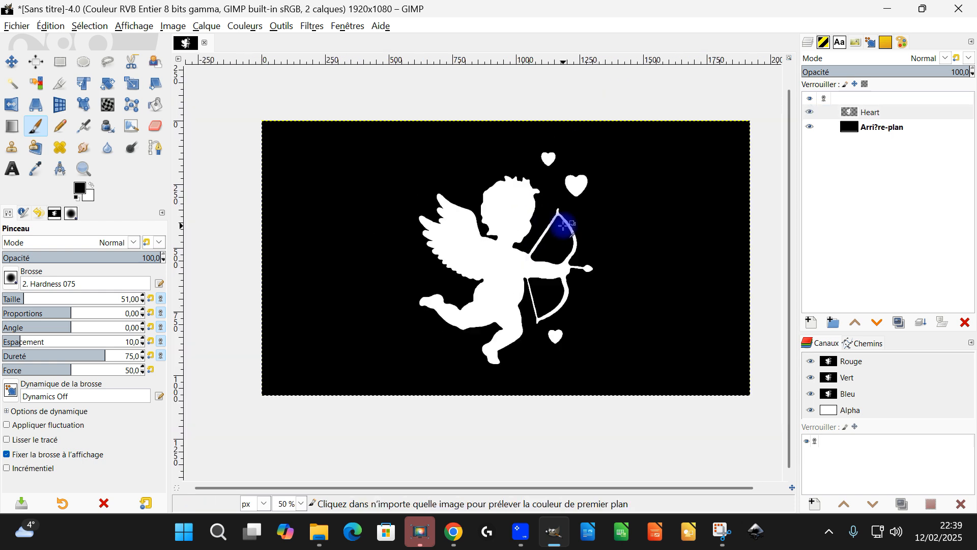
click(305, 28)
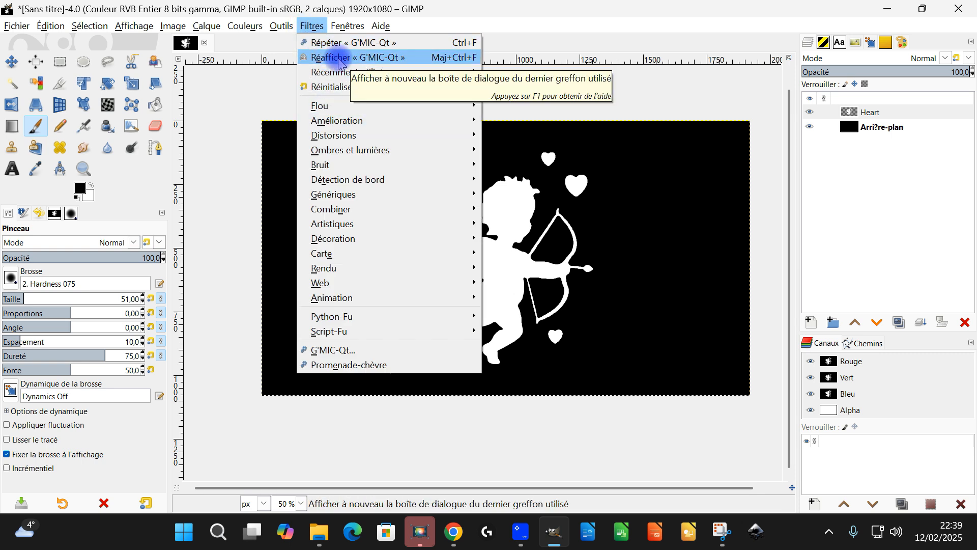
click(339, 351)
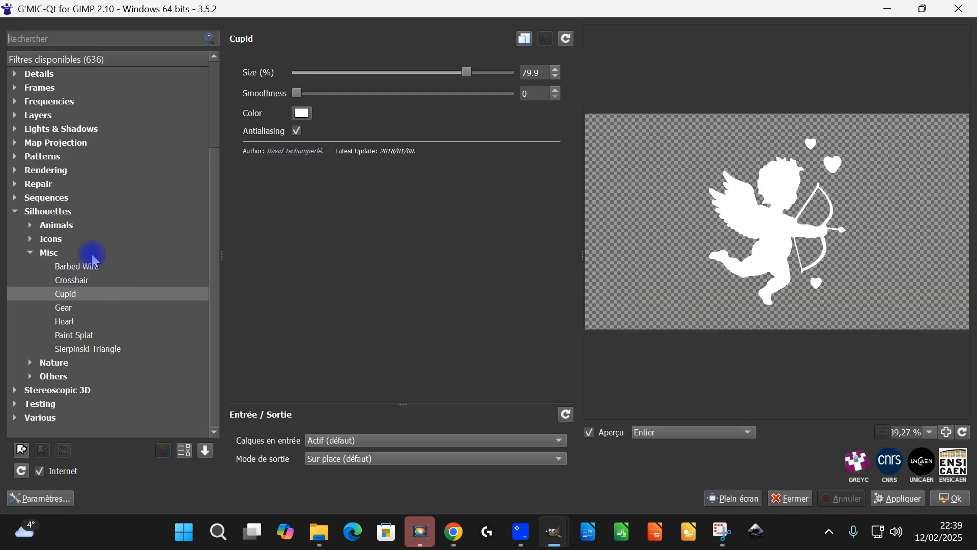
scroll(56, 239, up, 2)
click(14, 253)
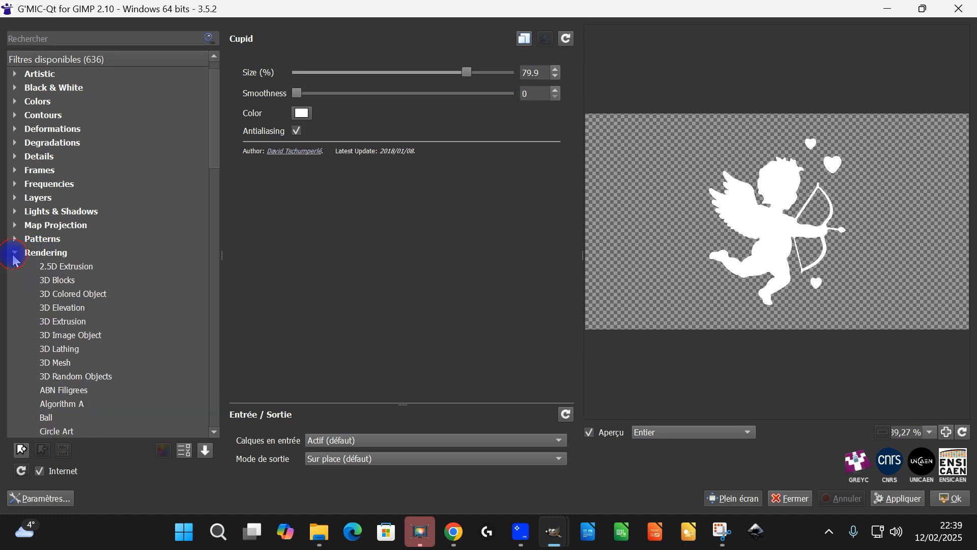
click(68, 268)
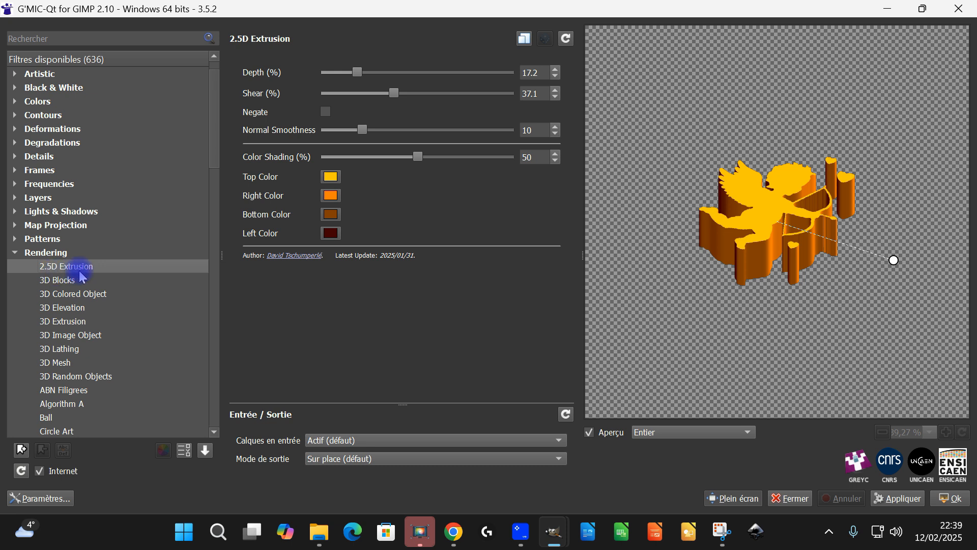
click(567, 41)
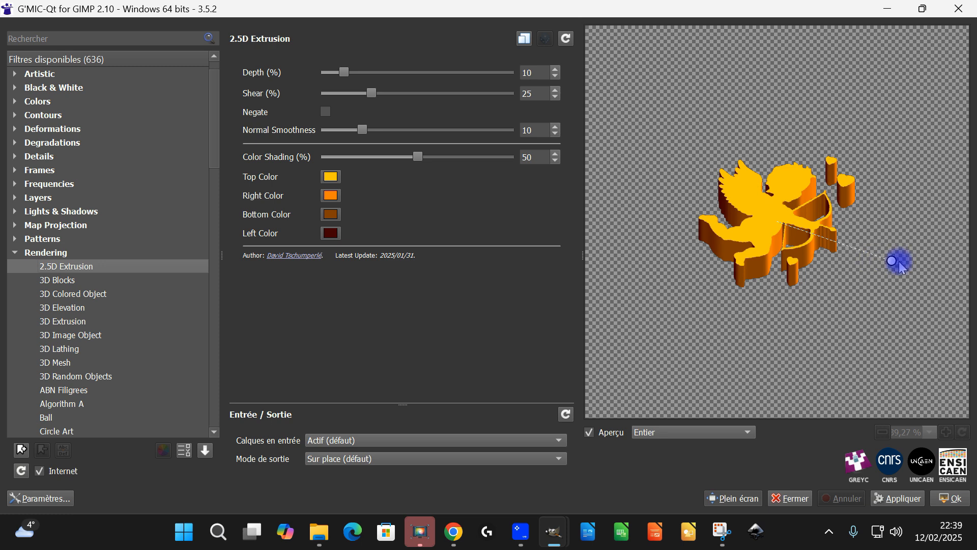
Turn the extruded cupid so it tilts up to the right and set the extrusion depth to 14%.
drag(892, 261, 891, 183)
click(343, 72)
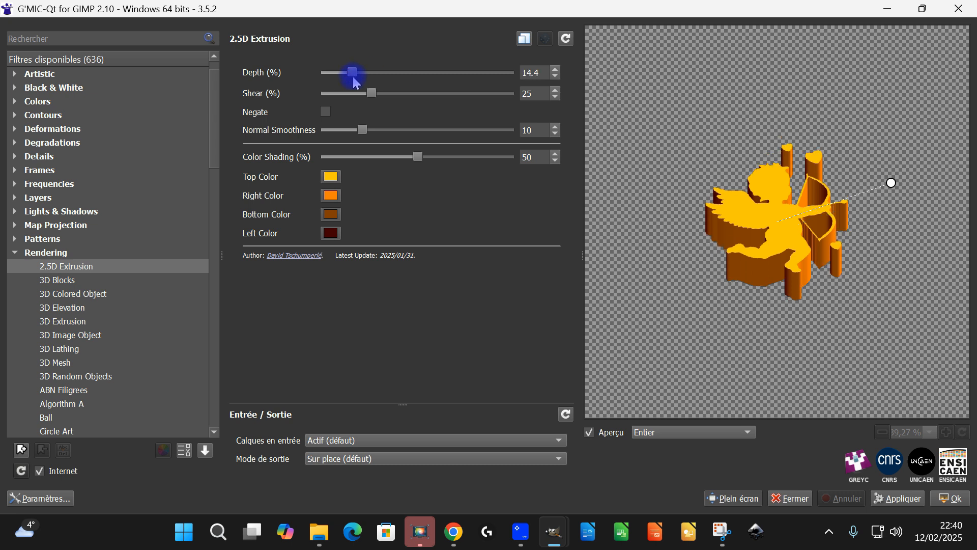
click(529, 73)
key(BackSpace)
key(BackSpace)
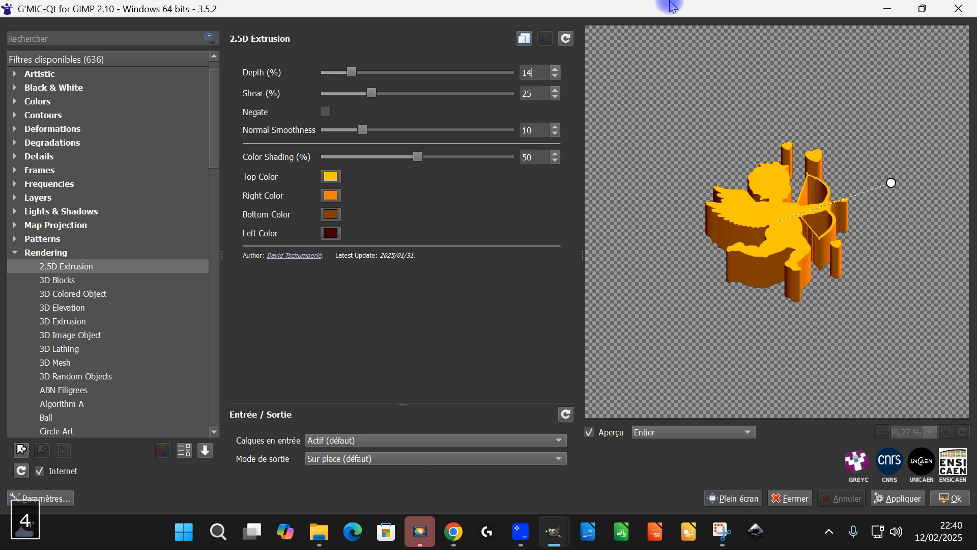
key(Tab)
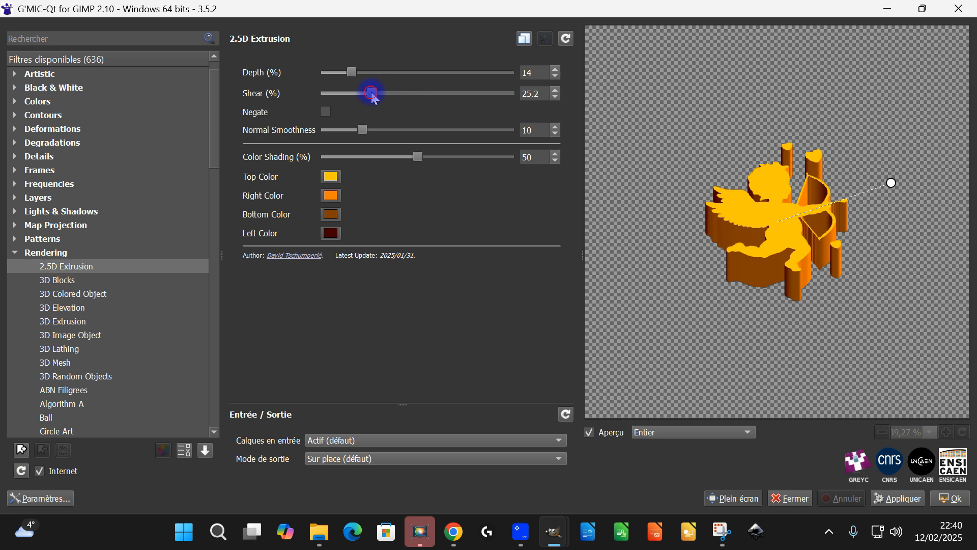
Set the extrusion's Shear to about 28.5%, Normal Smoothness to 4.45 and Color Shading to 29.1%, keeping the top colour.
drag(396, 97, 382, 94)
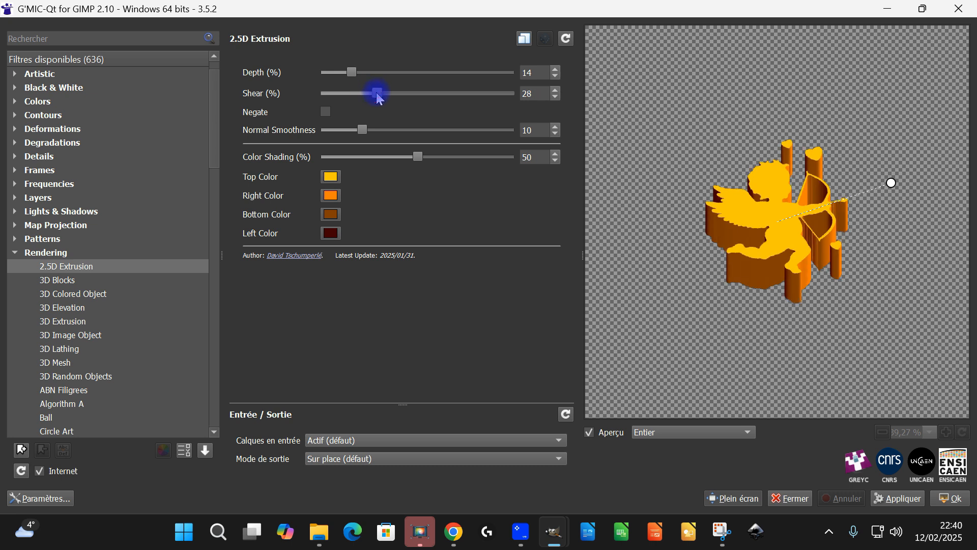
drag(378, 97, 380, 92)
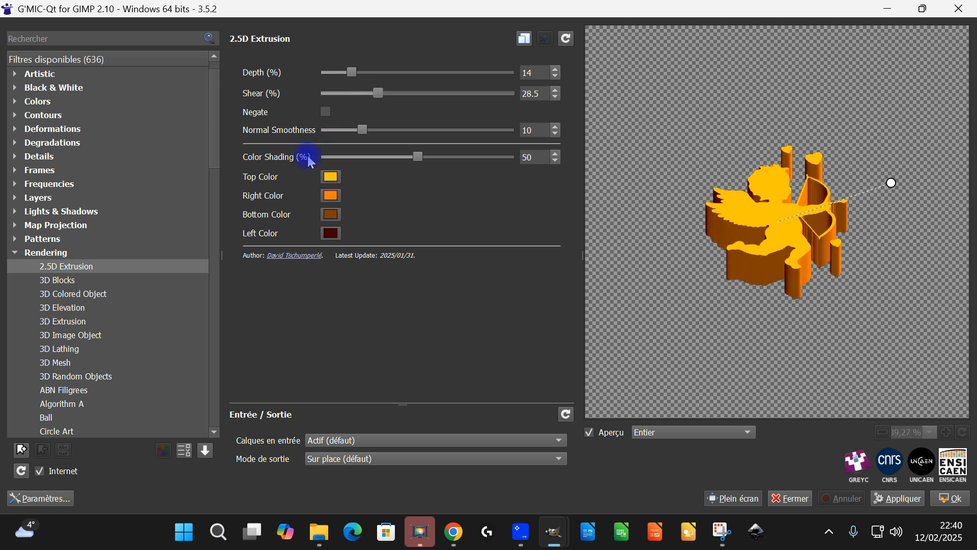
drag(363, 131, 341, 133)
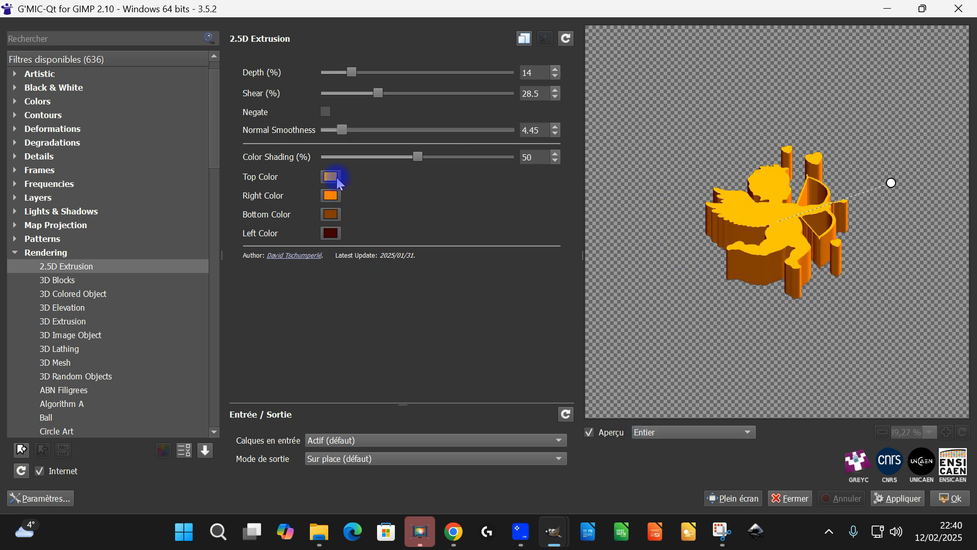
mouse_move(416, 156)
mouse_down()
mouse_move(349, 163)
mouse_move(464, 164)
mouse_move(326, 155)
mouse_move(334, 158)
mouse_up()
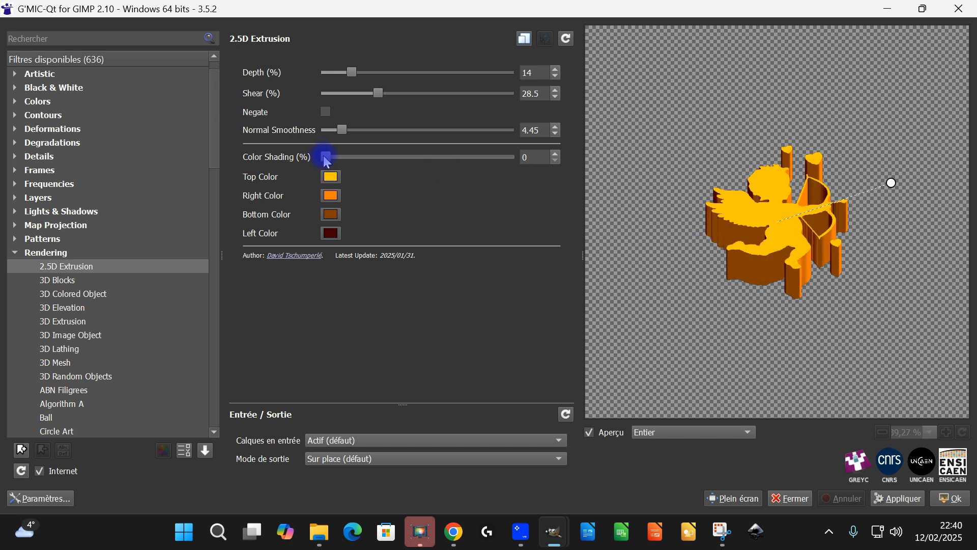
drag(345, 165, 382, 157)
click(330, 177)
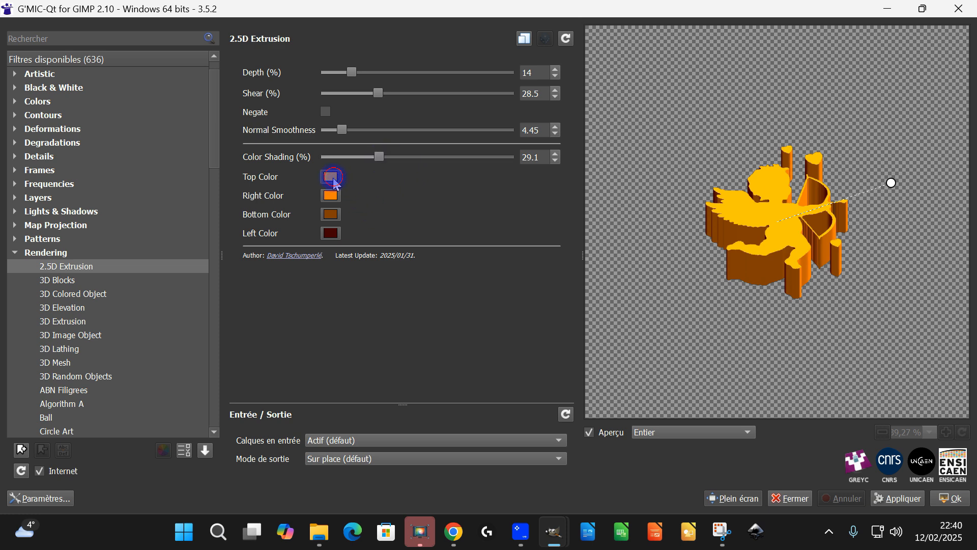
click(622, 132)
Set the output mode to new layers (Nouveau(x) calque(s)) and apply the 2.5D Extrusion.
click(350, 464)
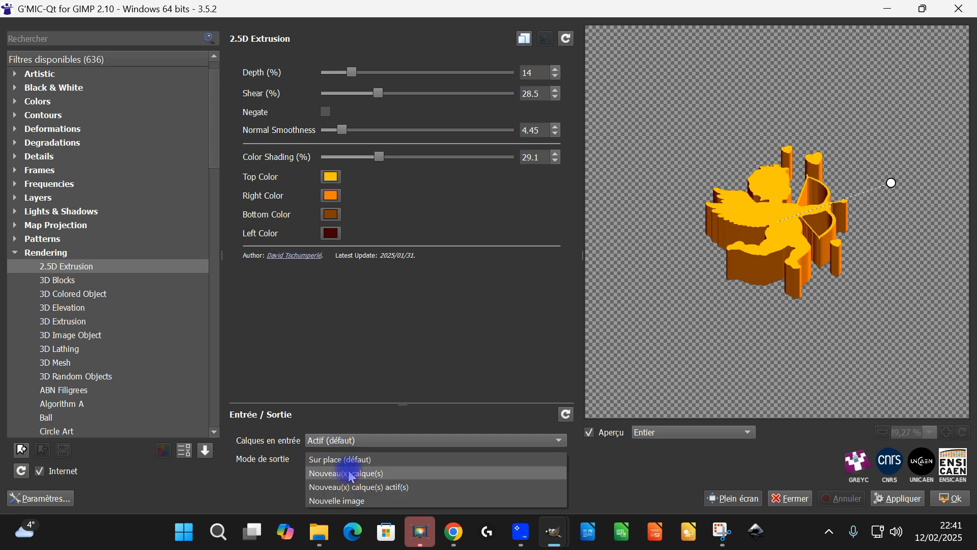
click(350, 474)
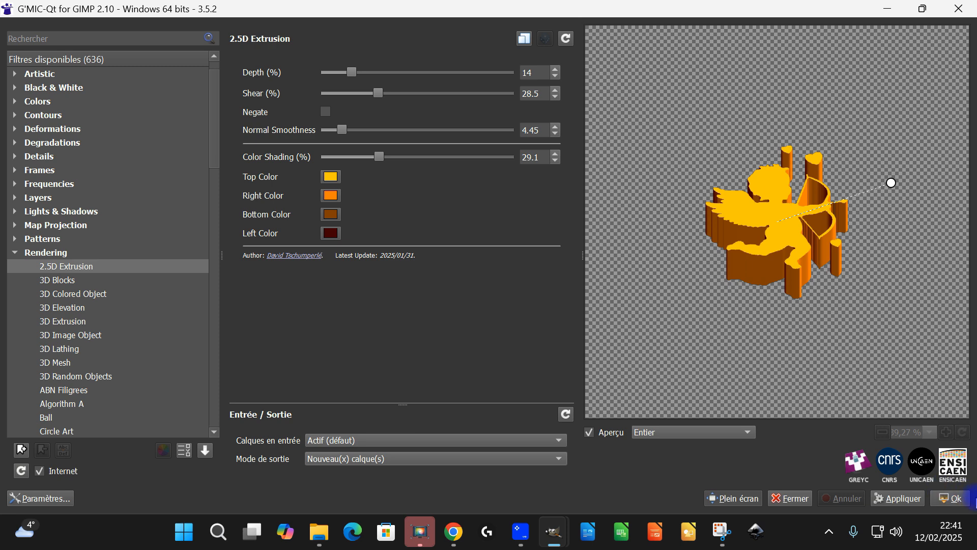
click(952, 498)
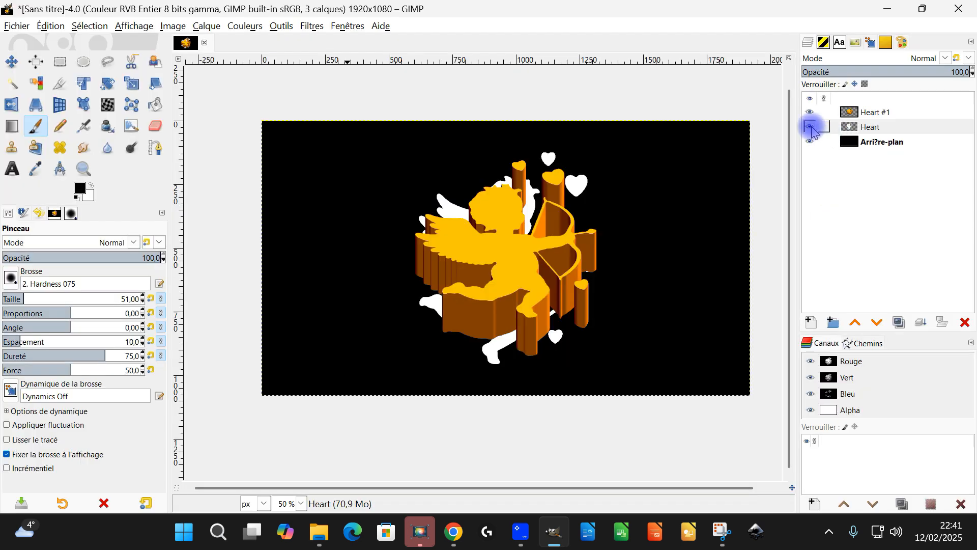
Hide the white Heart silhouette layer beneath the extruded cupid.
click(811, 127)
drag(847, 127, 787, 183)
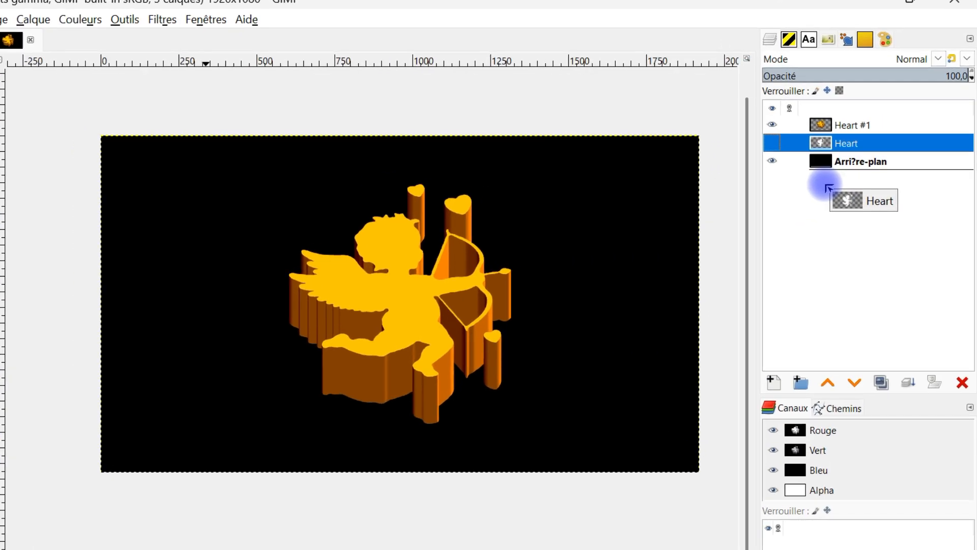
click(859, 125)
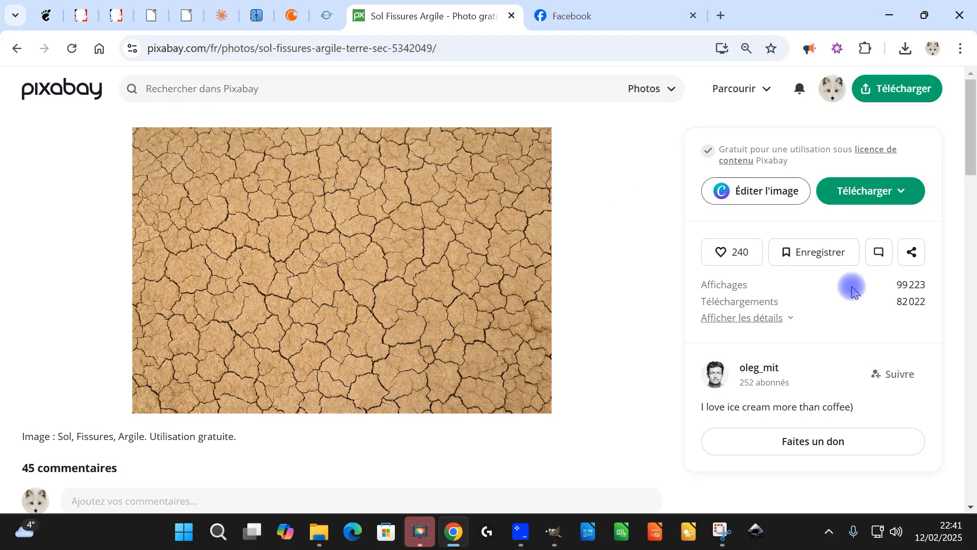
Switch to the browser and like the cracked clay soil photo on Pixabay.
click(736, 251)
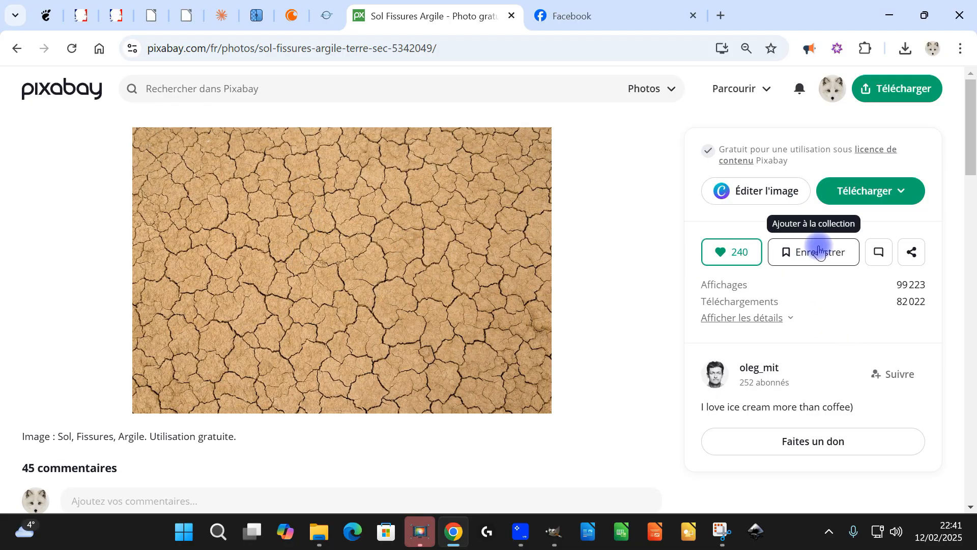
Copy the cracked clay photo, switch to GIMP and paste it as a new layer above the extruded cupid.
right_click(366, 248)
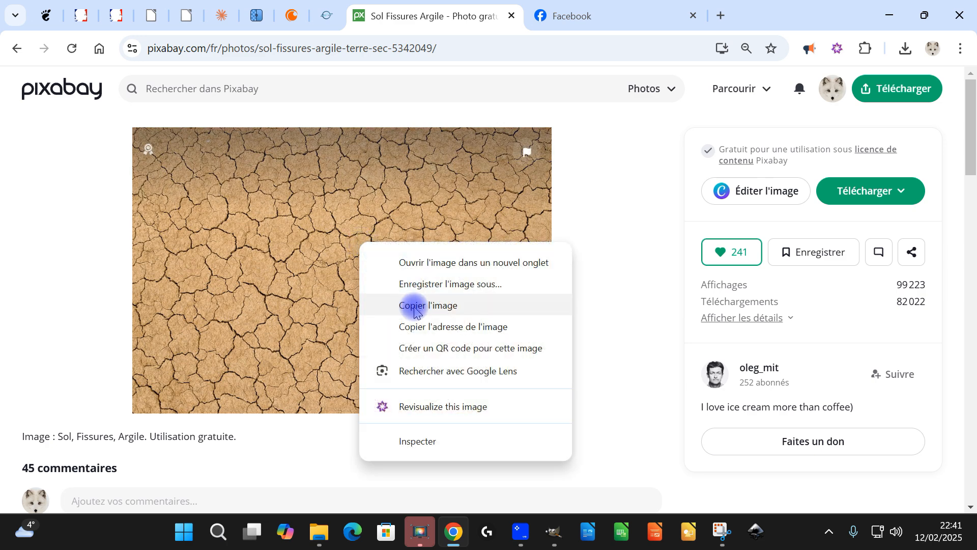
click(415, 306)
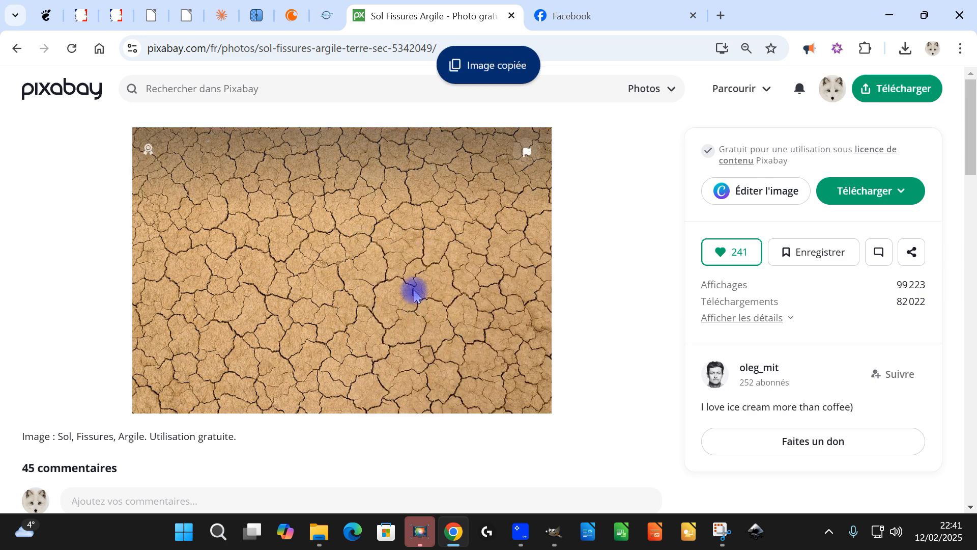
click(553, 533)
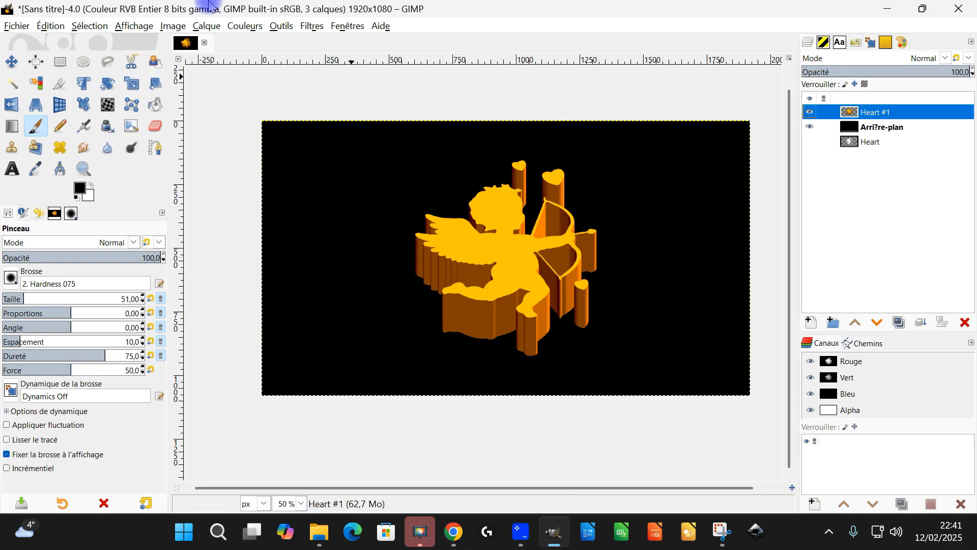
click(44, 29)
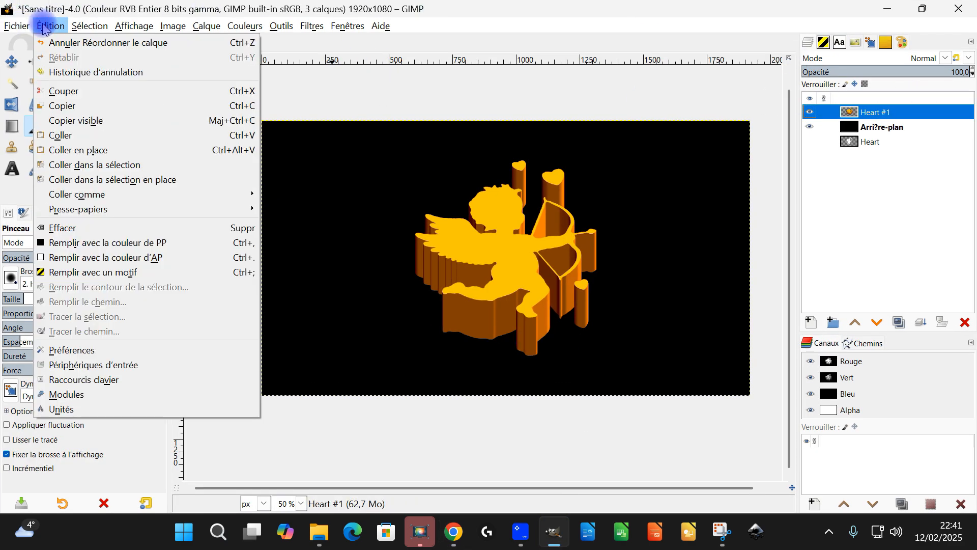
mouse_move(114, 203)
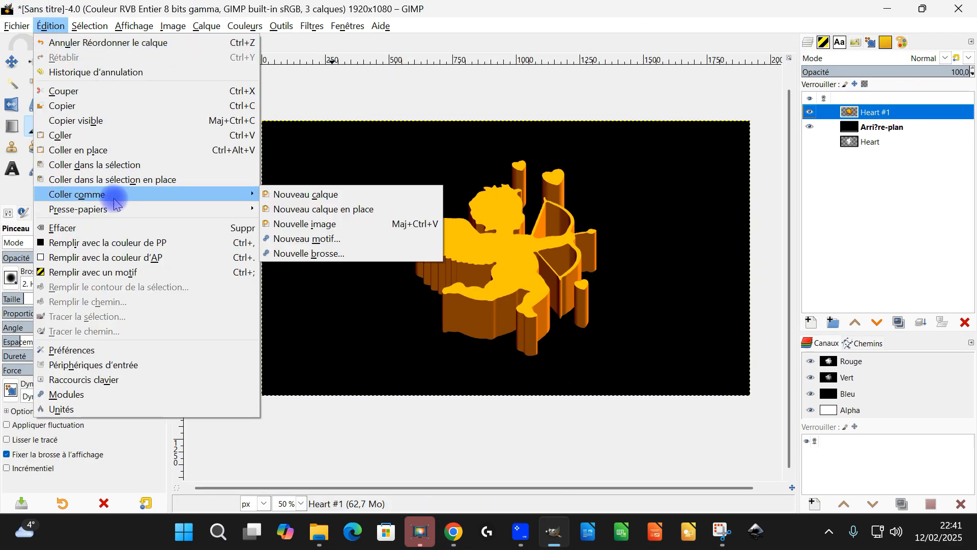
click(325, 201)
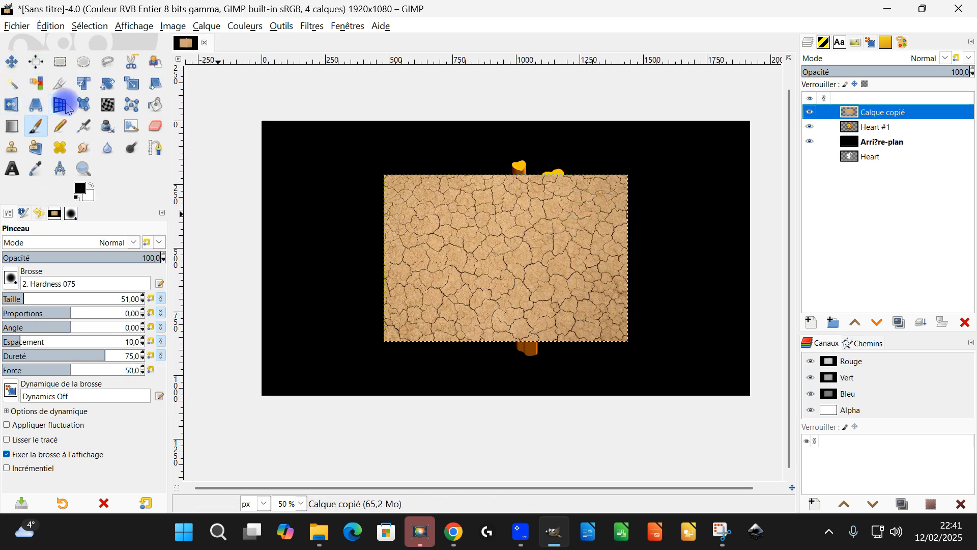
Scale the pasted clay layer to about 1124 × 791 px so that it covers the whole cupid.
click(131, 83)
click(497, 220)
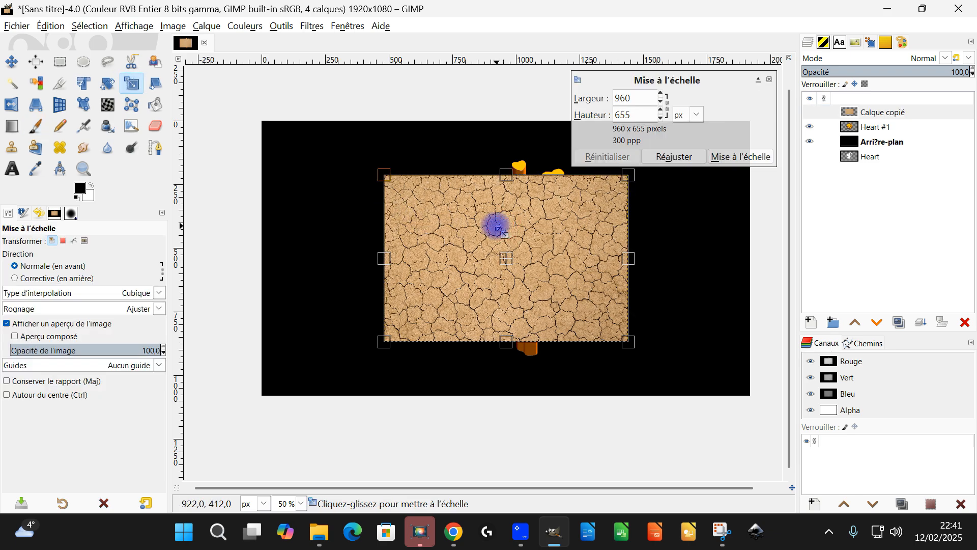
drag(379, 175, 364, 158)
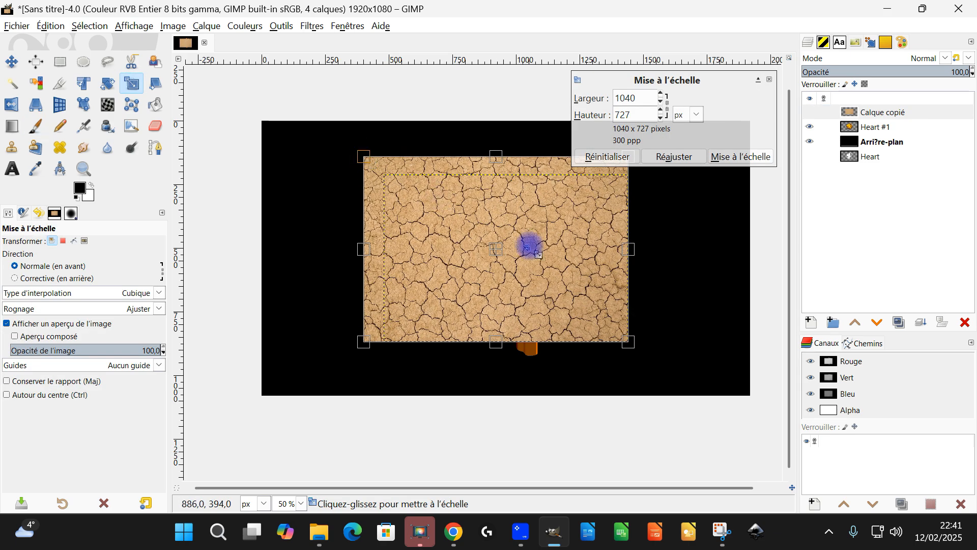
drag(628, 340, 656, 365)
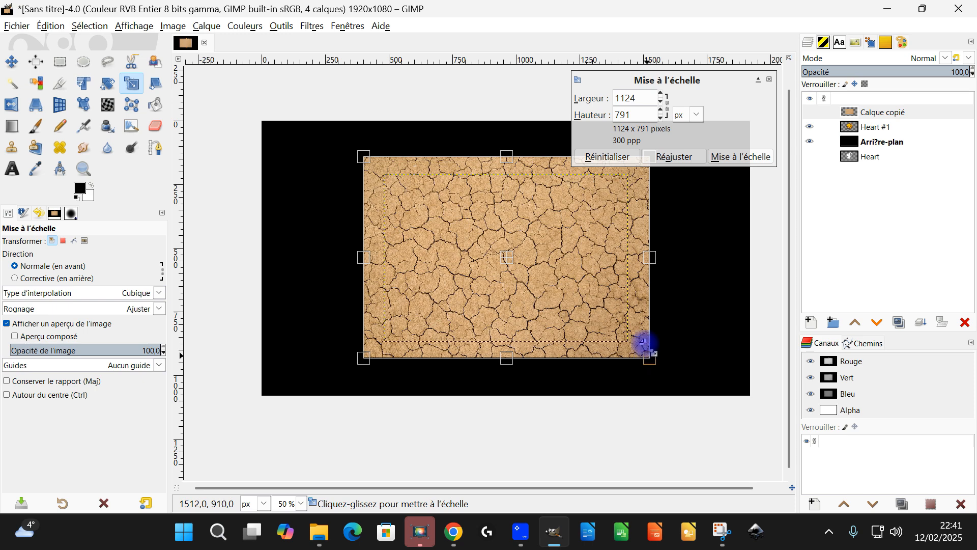
click(733, 155)
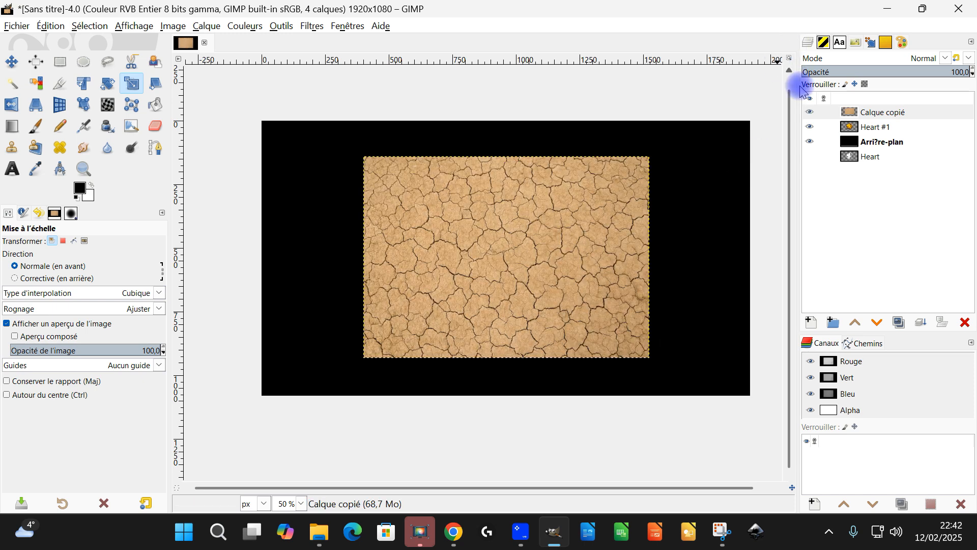
Set the clay layer's blend mode to Multiply (Multiplier) over the cupid.
click(930, 59)
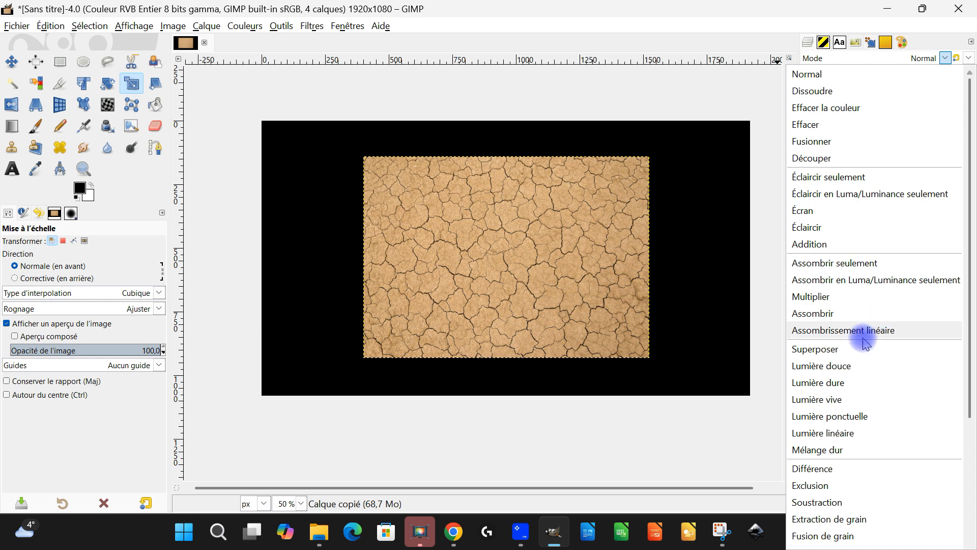
click(864, 298)
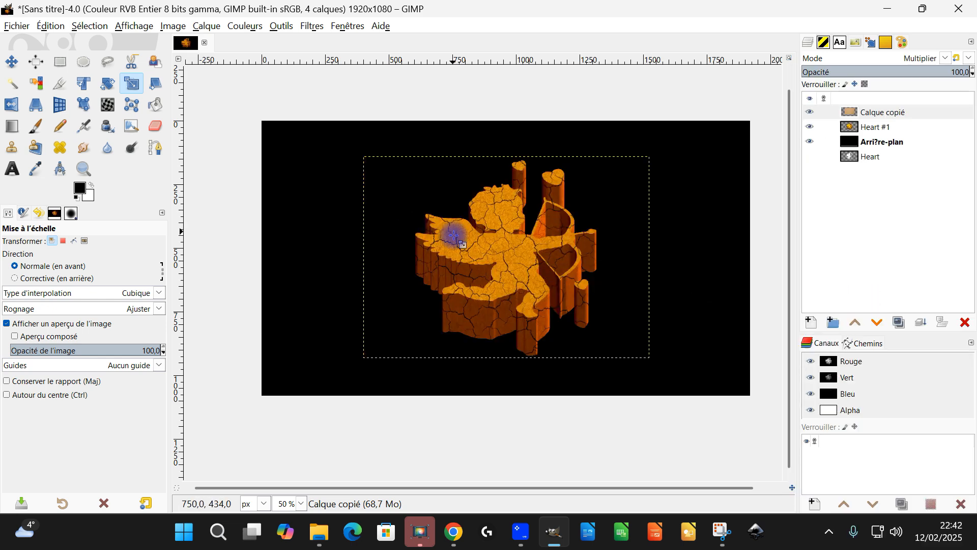
scroll(453, 232, up, 2)
drag(606, 251, 528, 234)
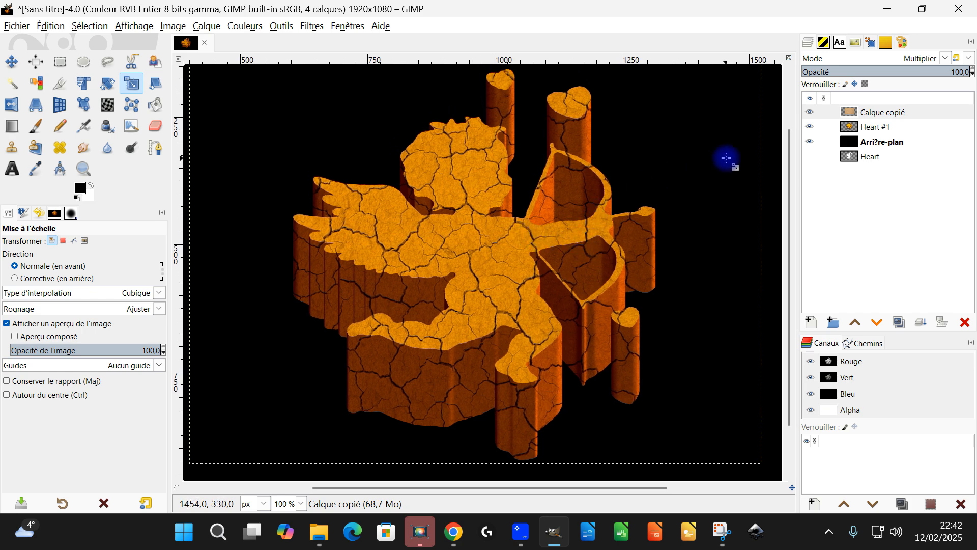
Colorize the Heart #1 layer with the brown b8884d, reduce its Luminosité to about -0.103 and apply.
click(862, 129)
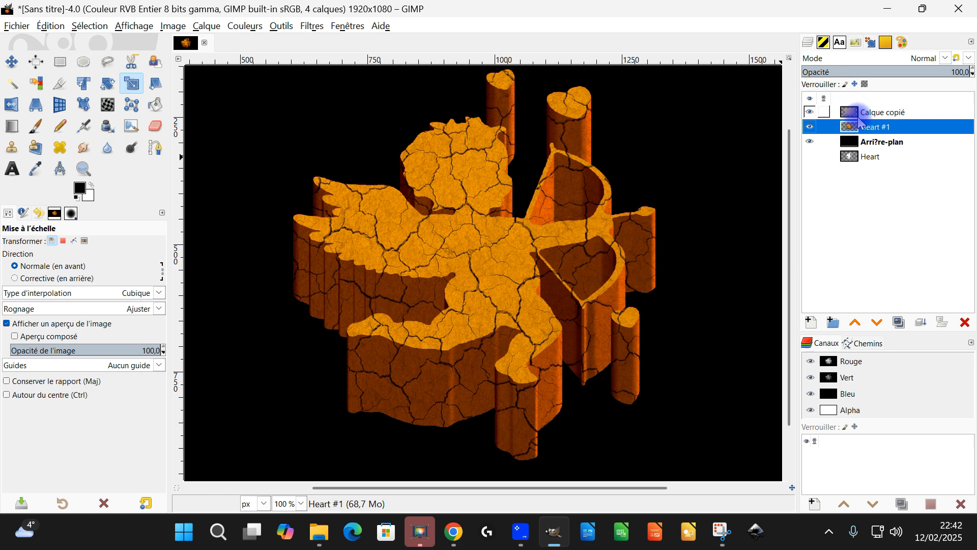
drag(625, 262, 595, 263)
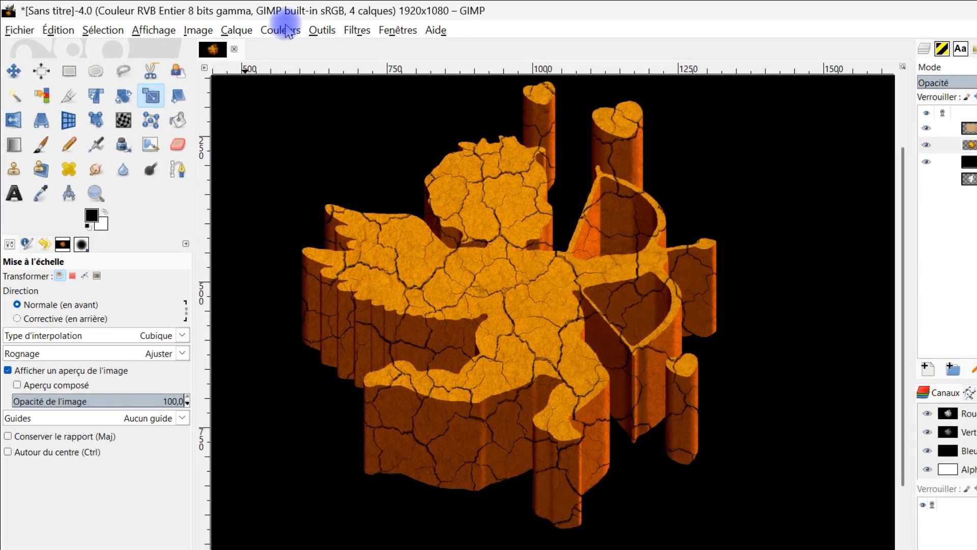
click(244, 26)
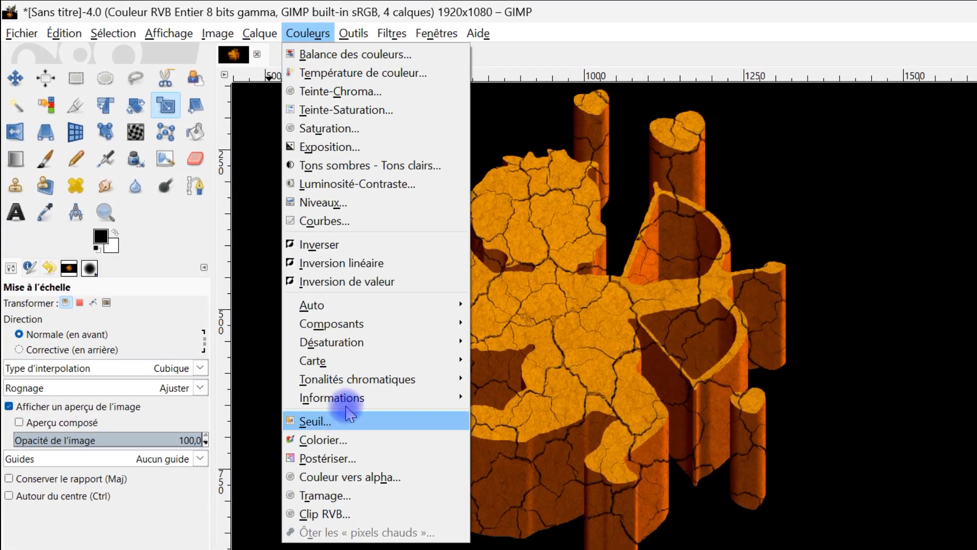
click(367, 439)
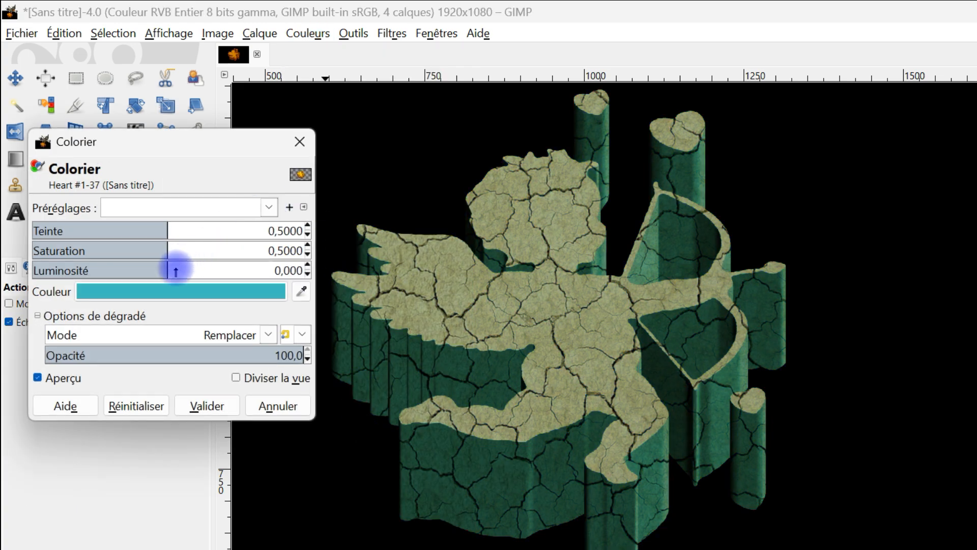
click(181, 291)
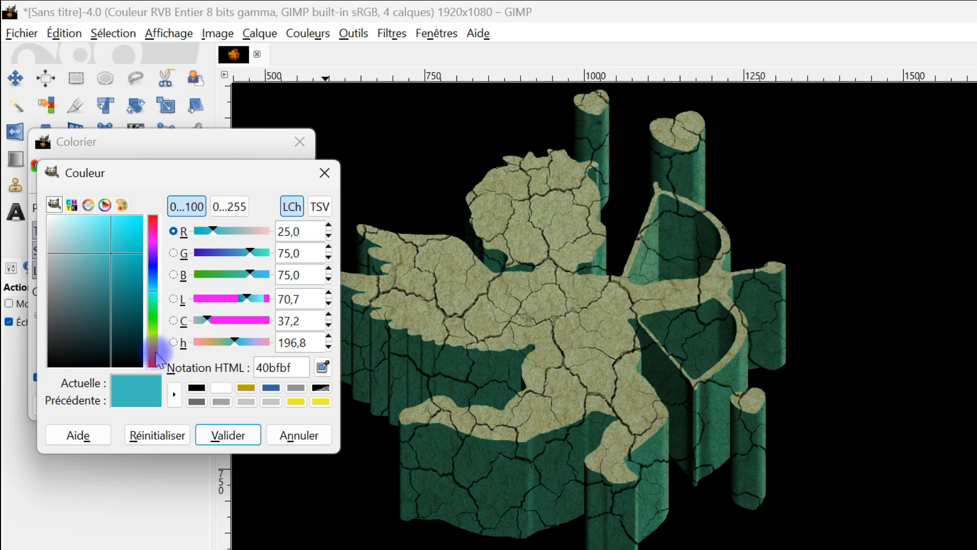
click(153, 355)
drag(111, 259, 103, 258)
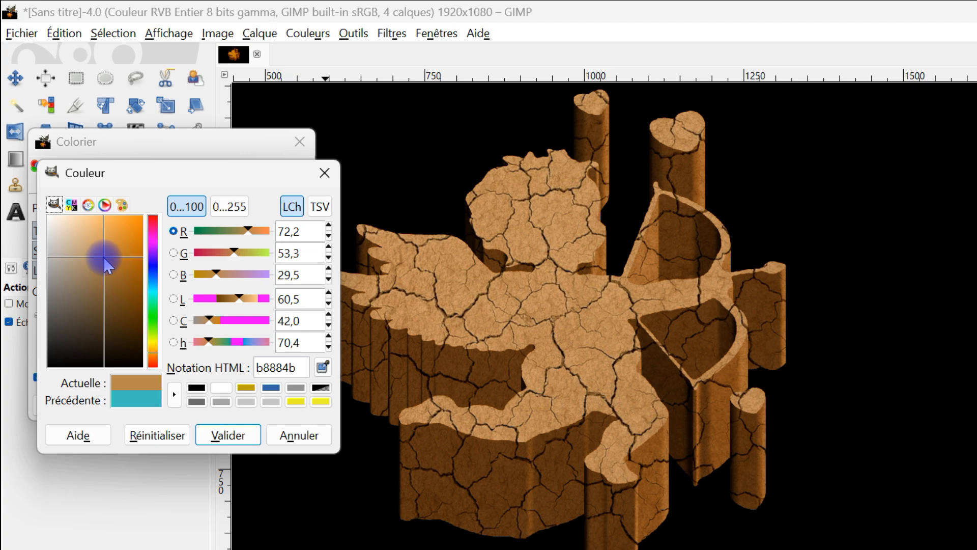
drag(102, 257, 102, 258)
click(243, 433)
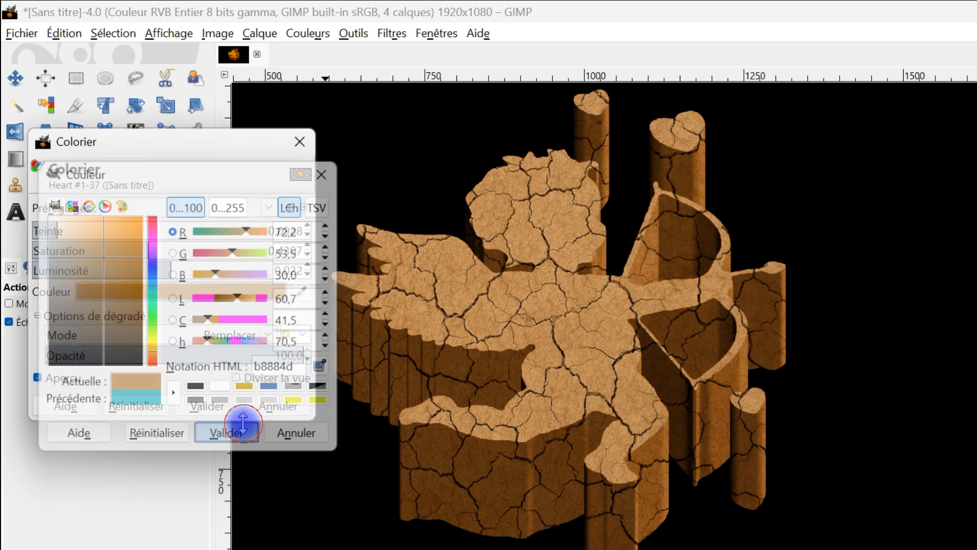
mouse_move(168, 269)
mouse_down()
mouse_move(144, 268)
mouse_move(153, 268)
mouse_up()
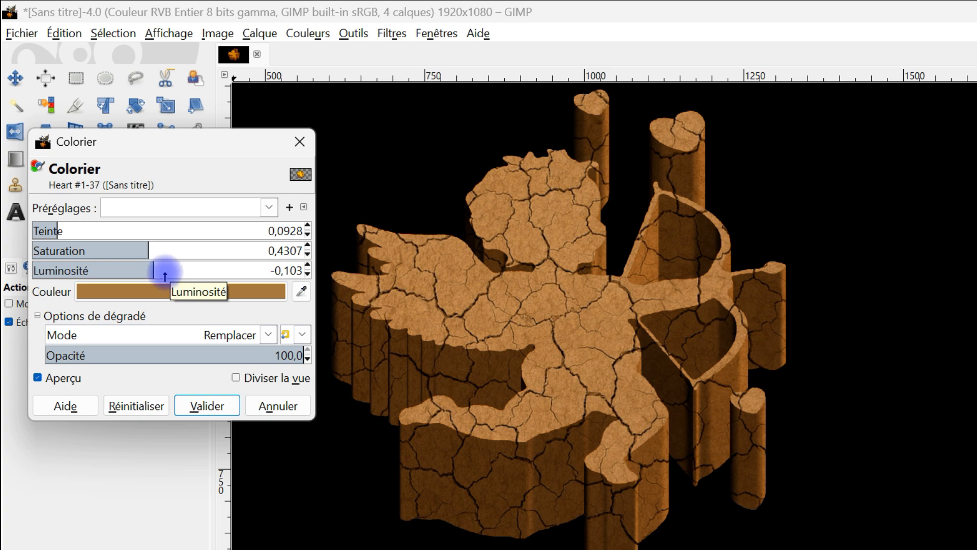
click(216, 398)
Examine the cracked clay texture across the brown extruded cupid, close up and as a whole.
scroll(467, 285, down, 2)
scroll(422, 302, up, 1)
drag(511, 309, 532, 307)
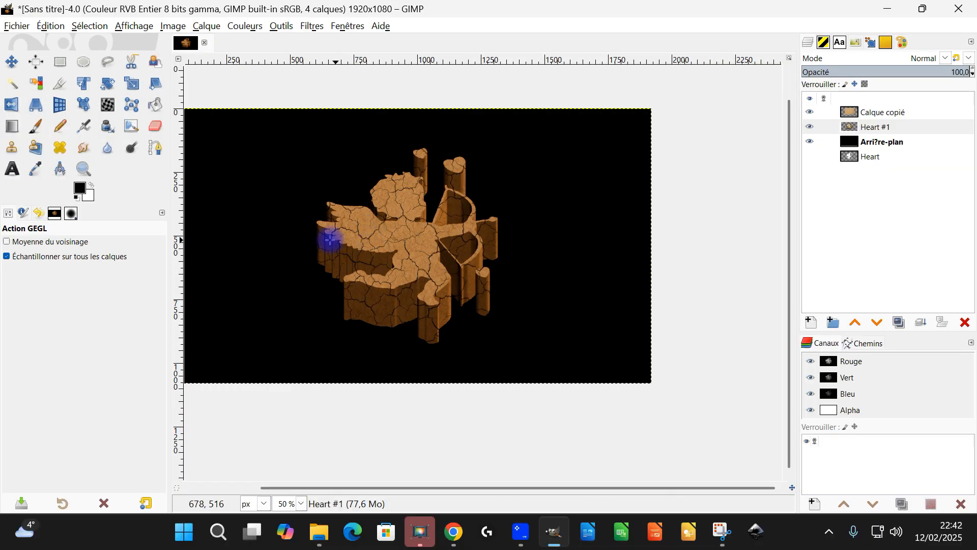
drag(424, 245, 520, 255)
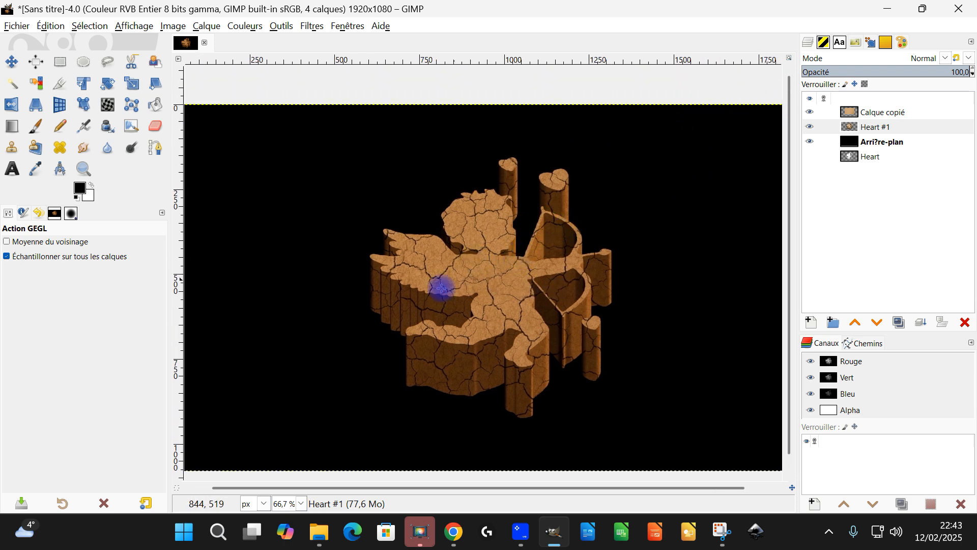
scroll(532, 268, down, 1)
scroll(508, 266, up, 1)
mouse_move(547, 276)
mouse_down()
mouse_move(539, 246)
mouse_move(538, 269)
mouse_up()
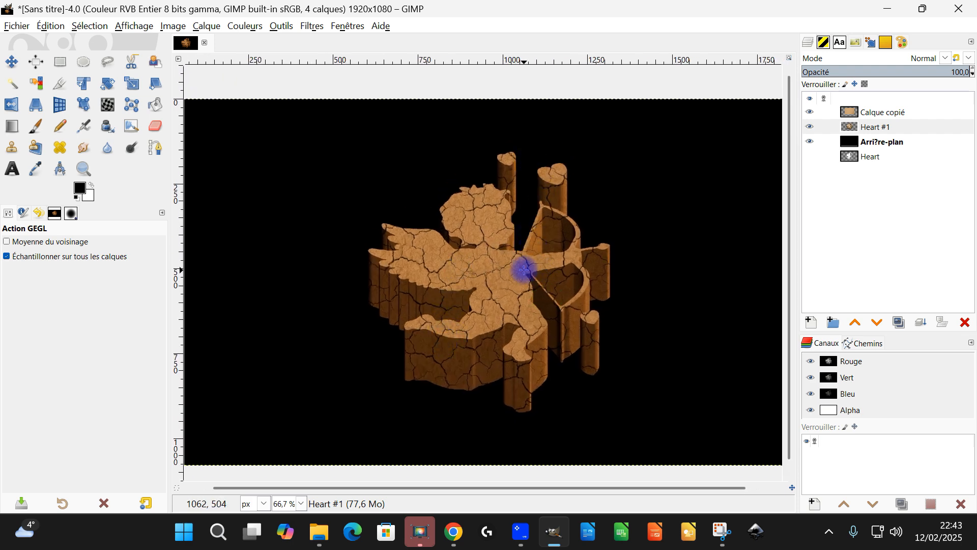
scroll(519, 265, down, 1)
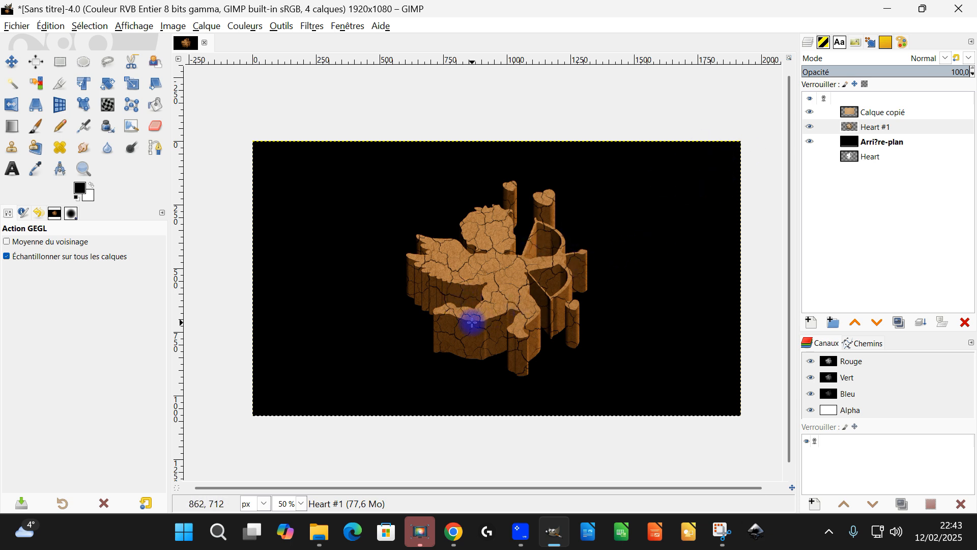
Rename the copied clay layer as "texture" and resize its boundary to the image dimensions.
click(876, 146)
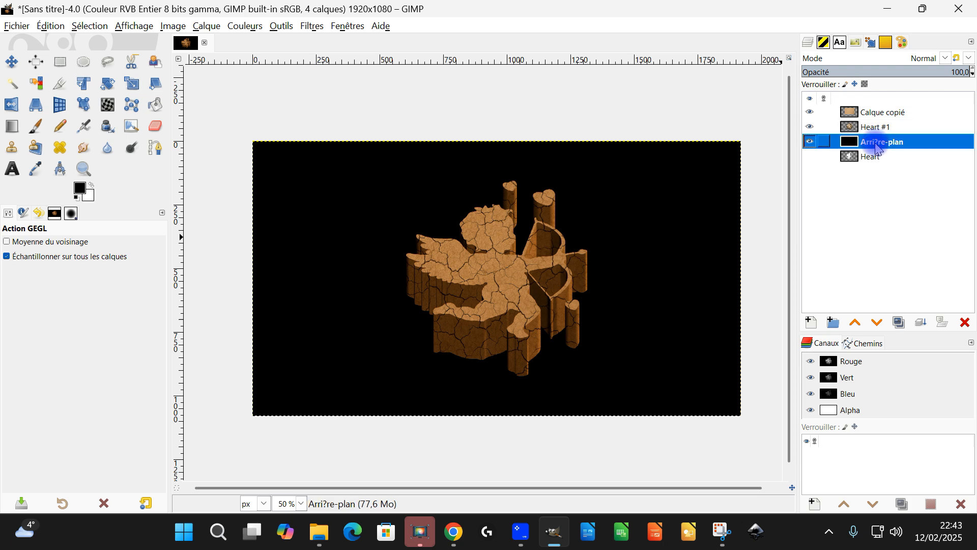
double_click(847, 115)
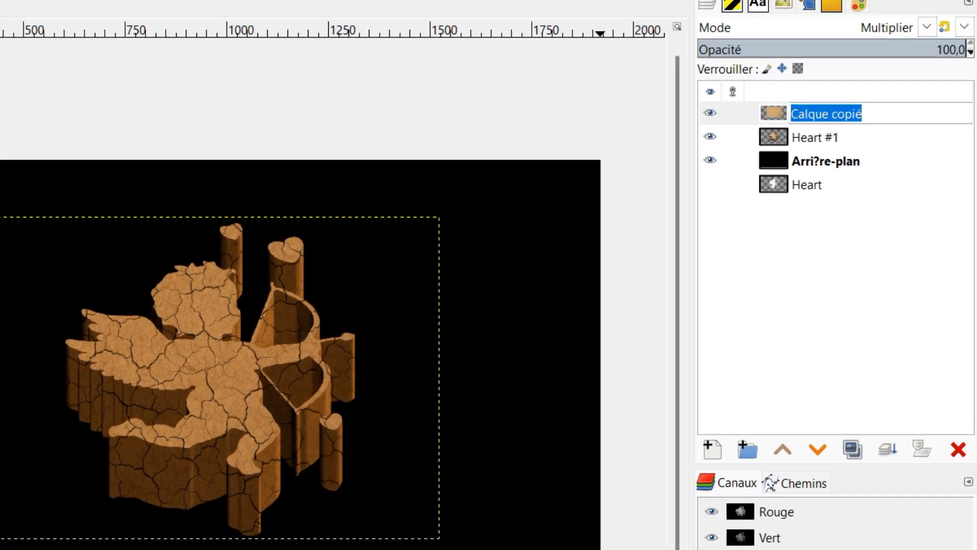
text(texture)
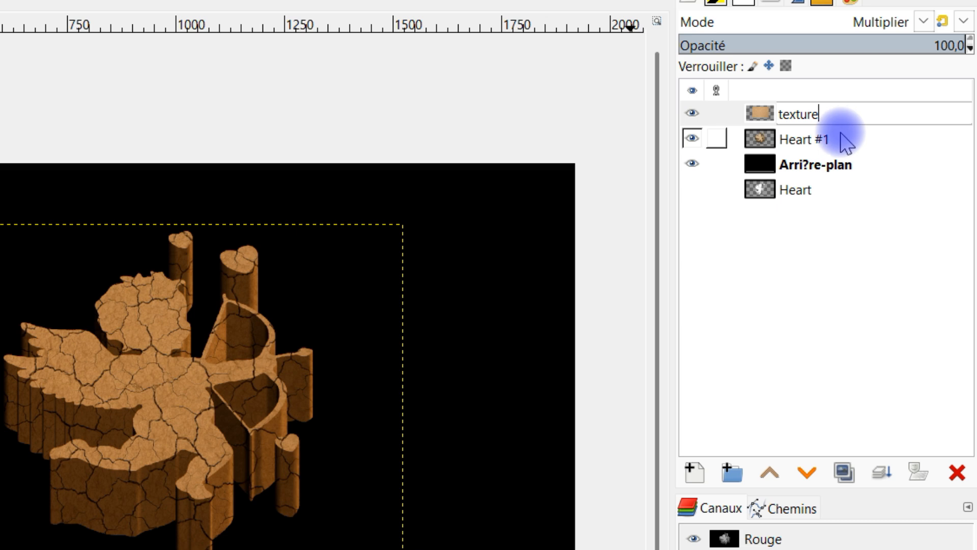
key(Return)
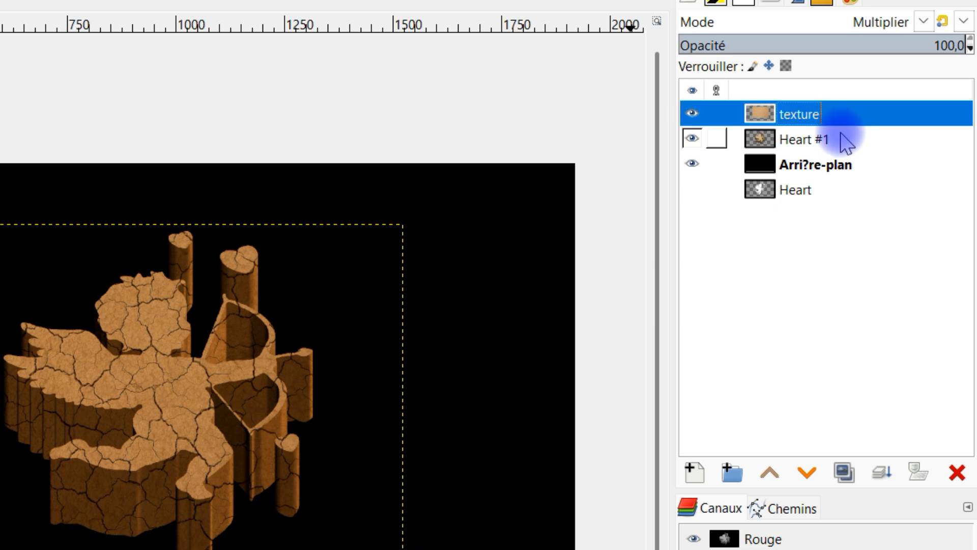
right_click(761, 115)
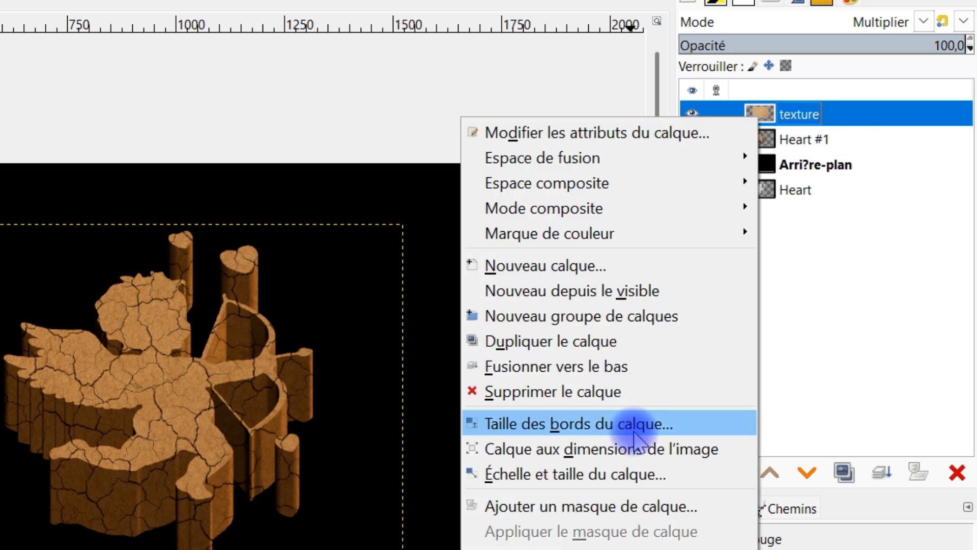
click(632, 448)
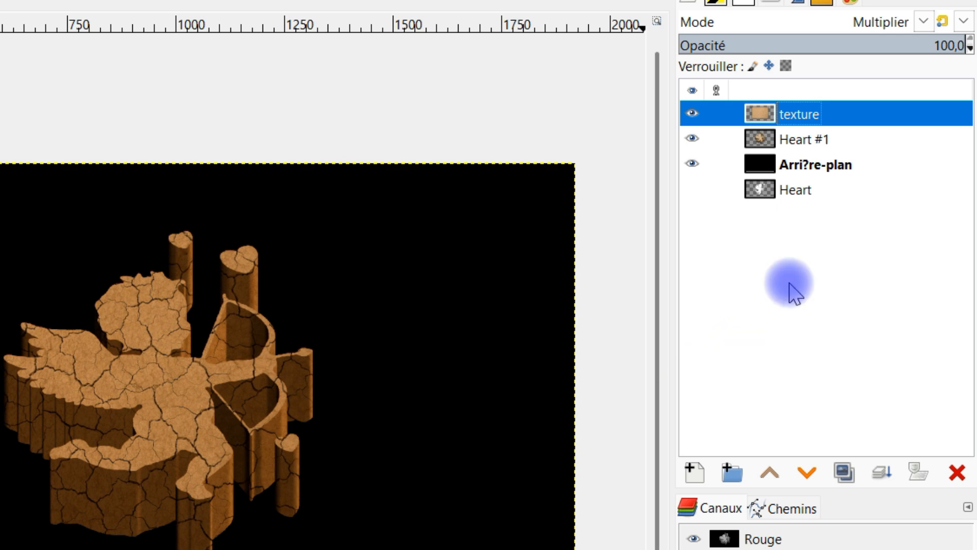
Rename the Heart #1 layer as "cupidon" and create a selection from its alpha.
right_click(760, 141)
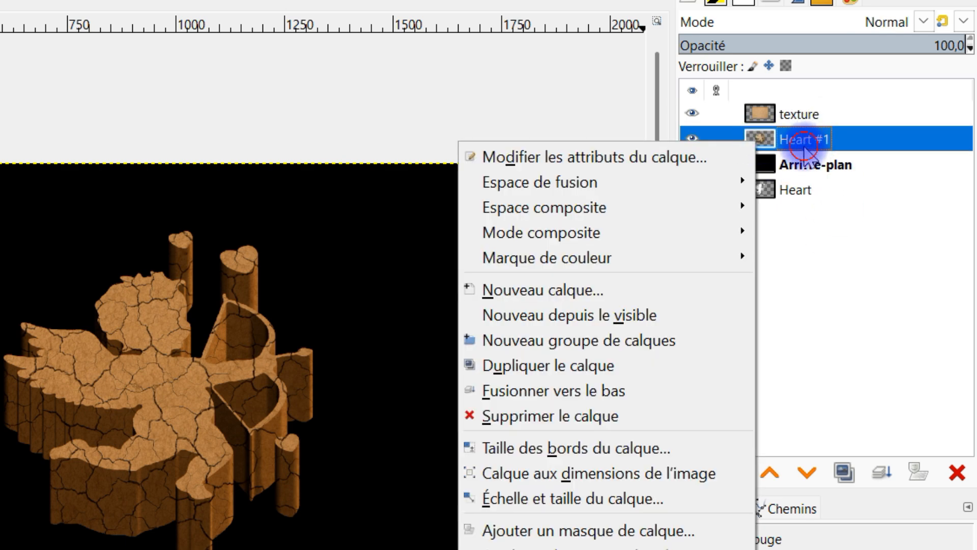
double_click(804, 145)
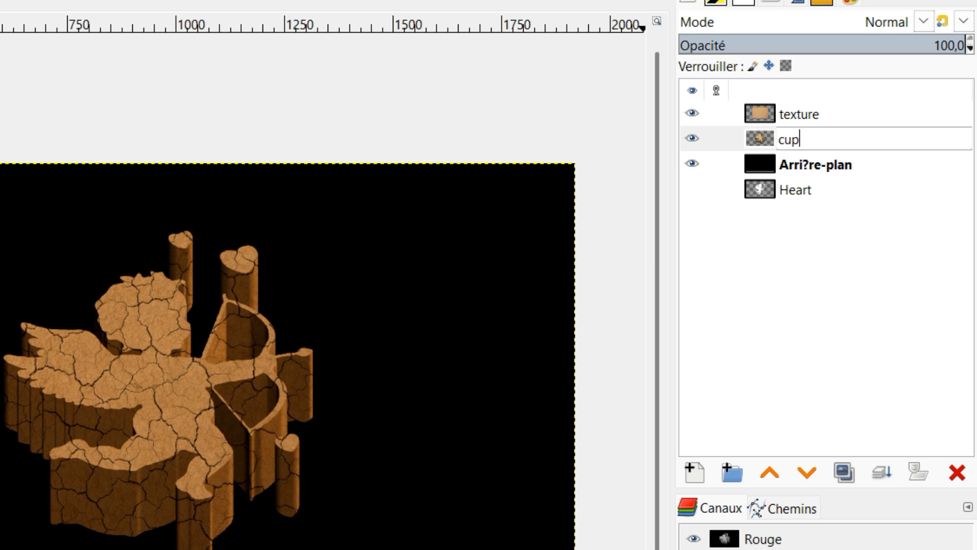
key(Return)
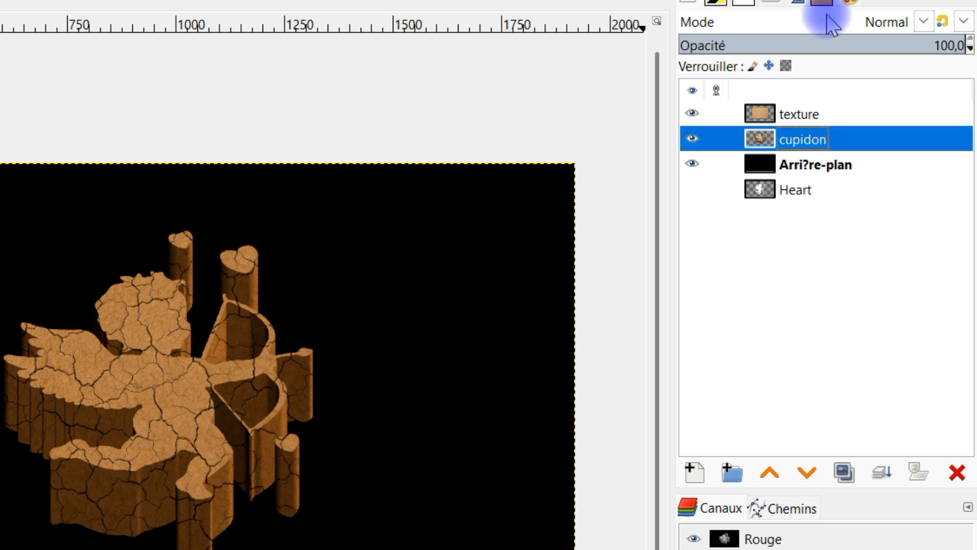
right_click(779, 143)
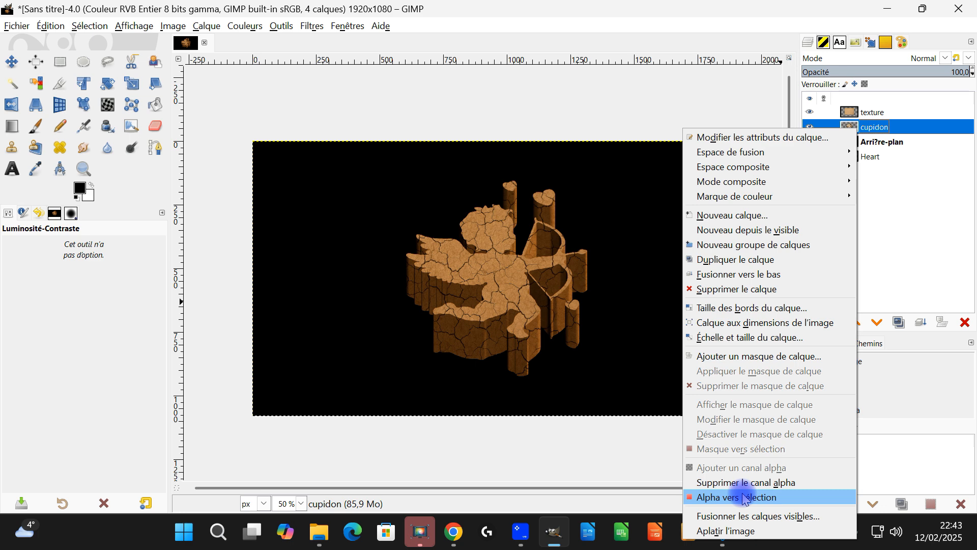
click(744, 497)
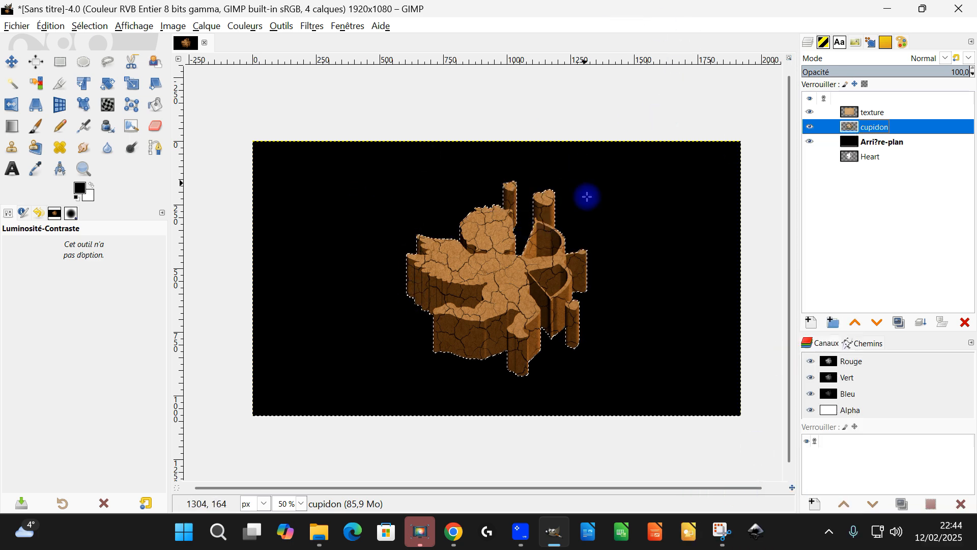
Add a layer mask to the texture layer, initialized from the current selection.
click(847, 118)
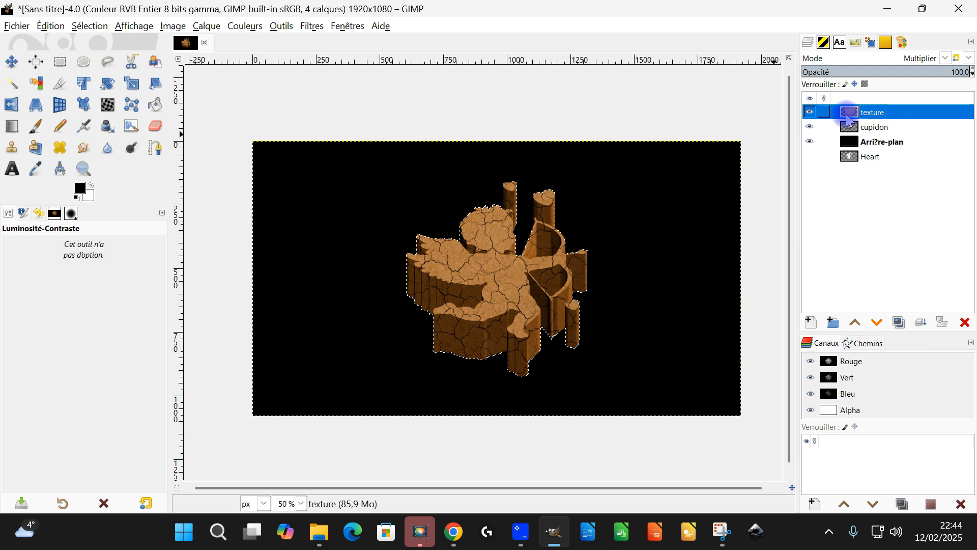
right_click(849, 117)
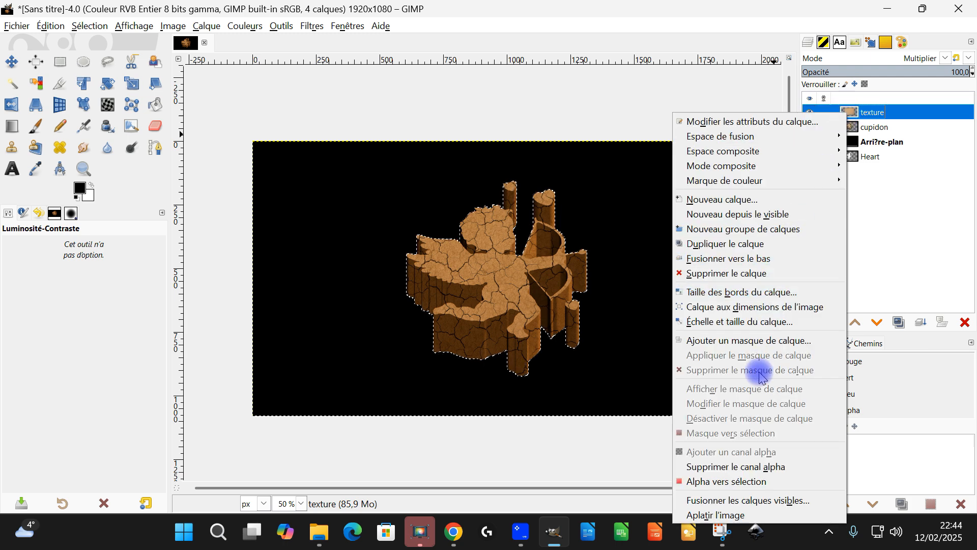
click(777, 345)
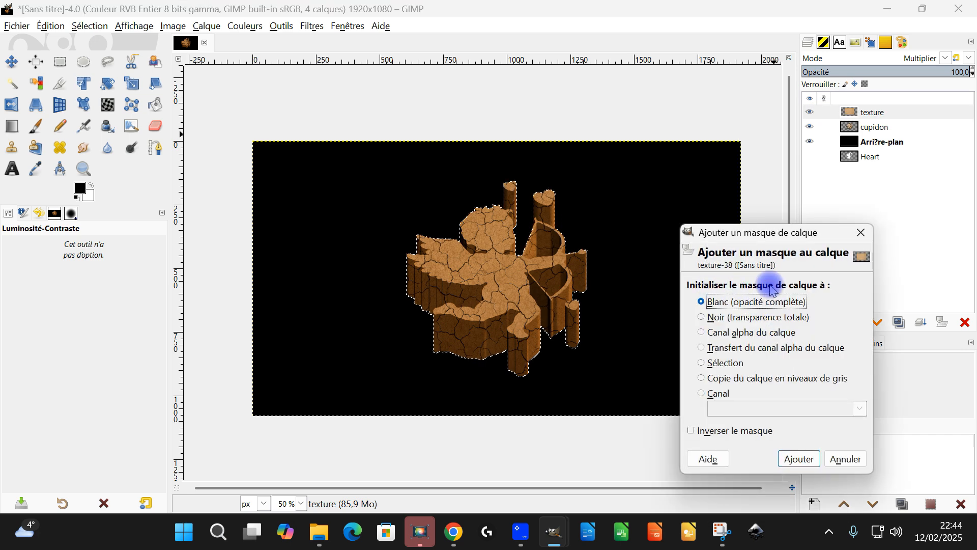
click(713, 367)
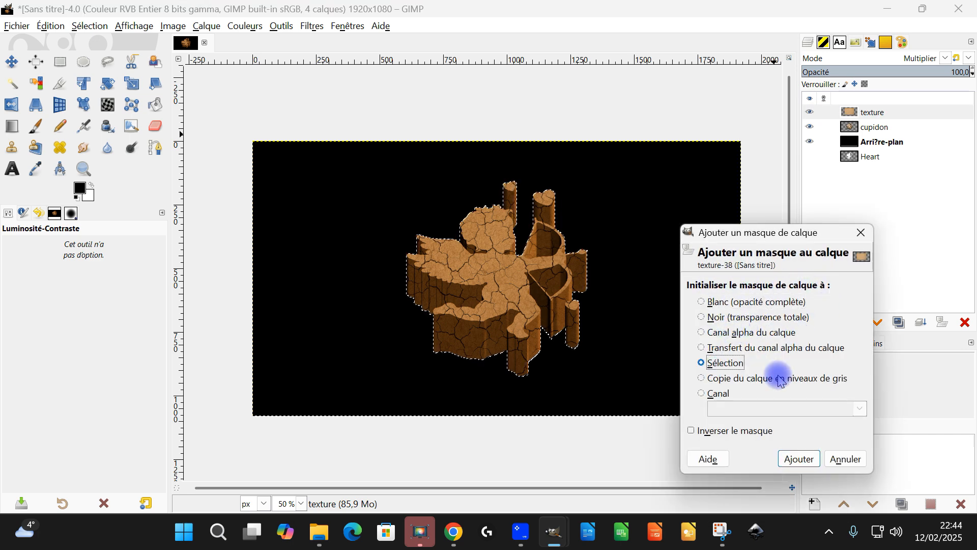
click(799, 457)
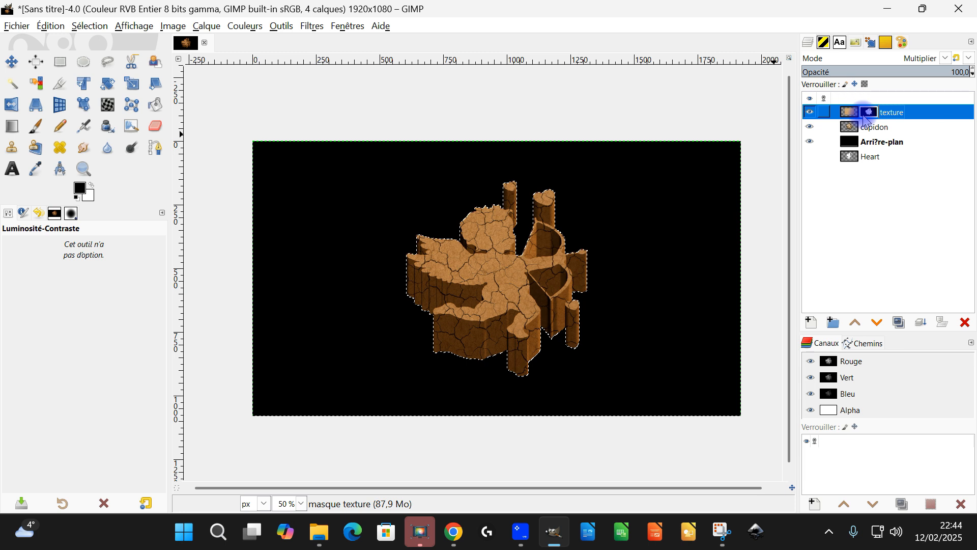
Clear the selection and lighten the black background layer with Luminosité-Contraste, setting Luminosité to about 63.
click(865, 146)
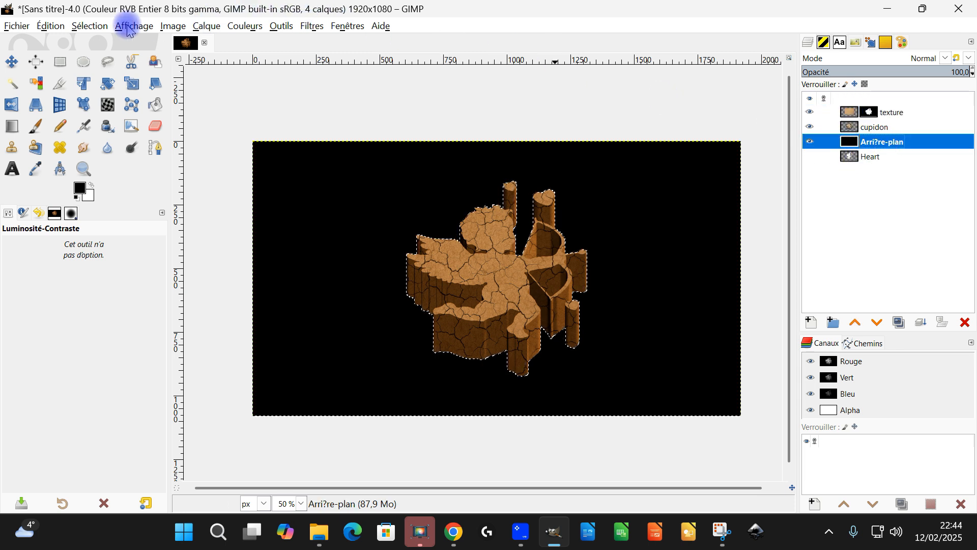
click(89, 25)
click(88, 54)
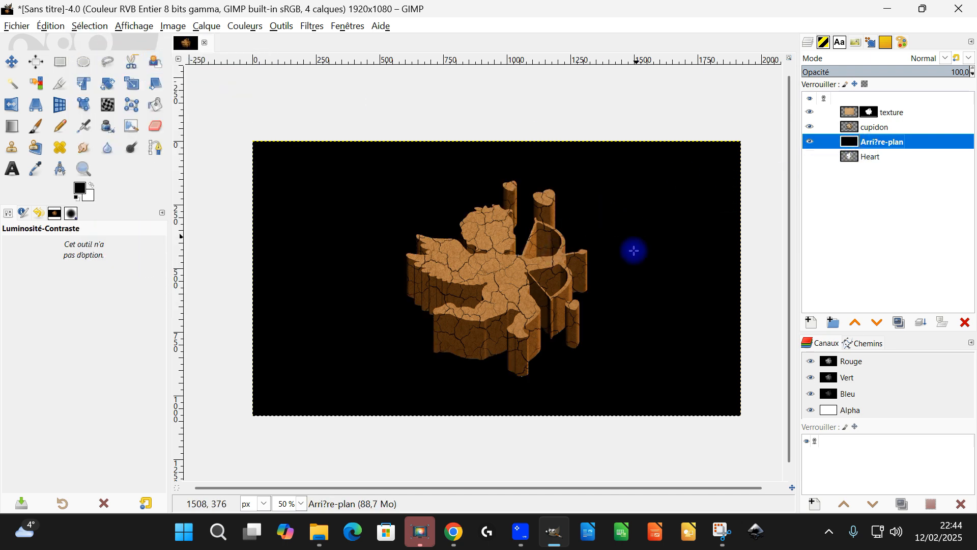
click(250, 30)
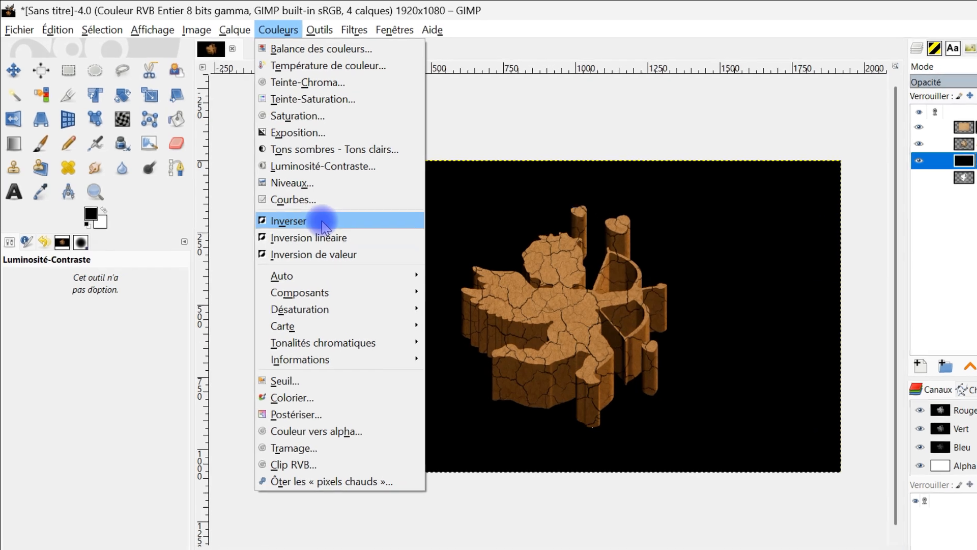
click(363, 191)
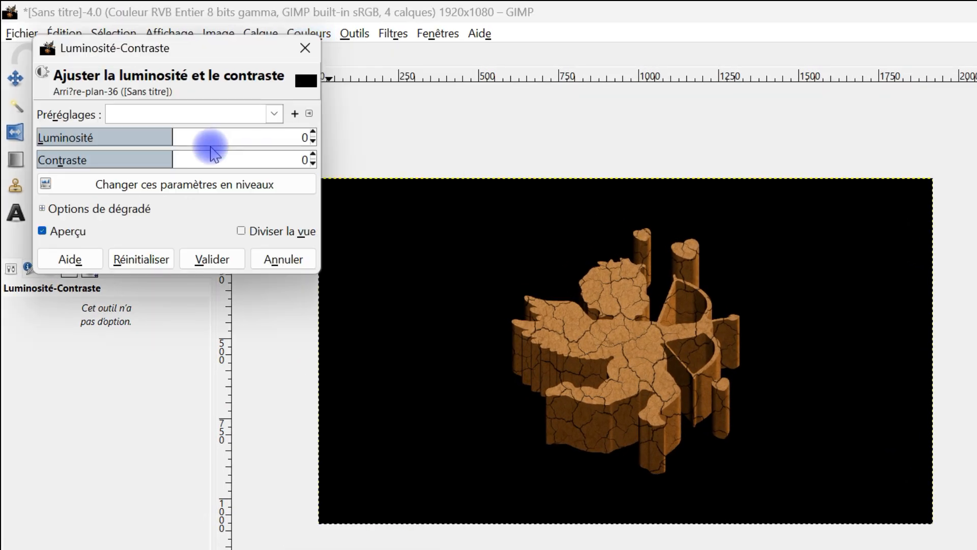
drag(171, 139, 241, 138)
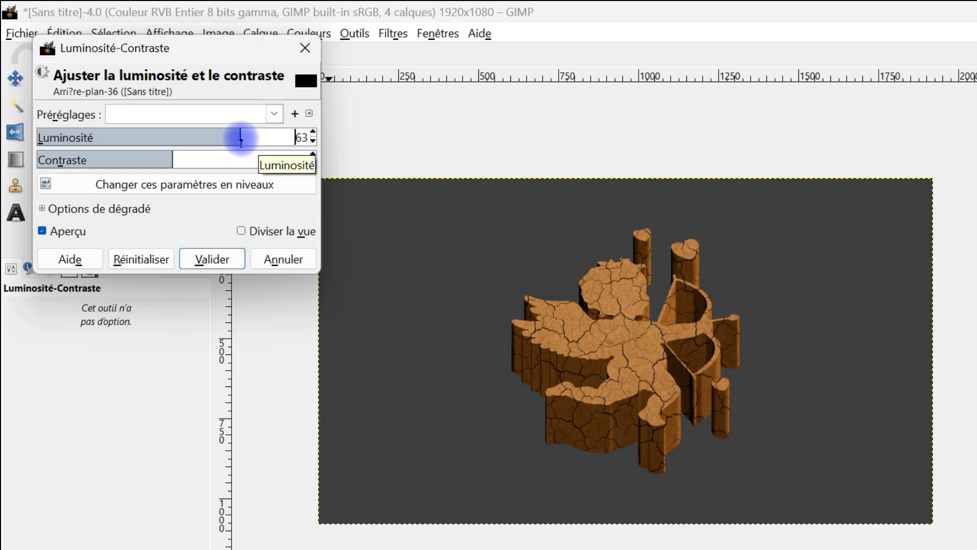
click(201, 258)
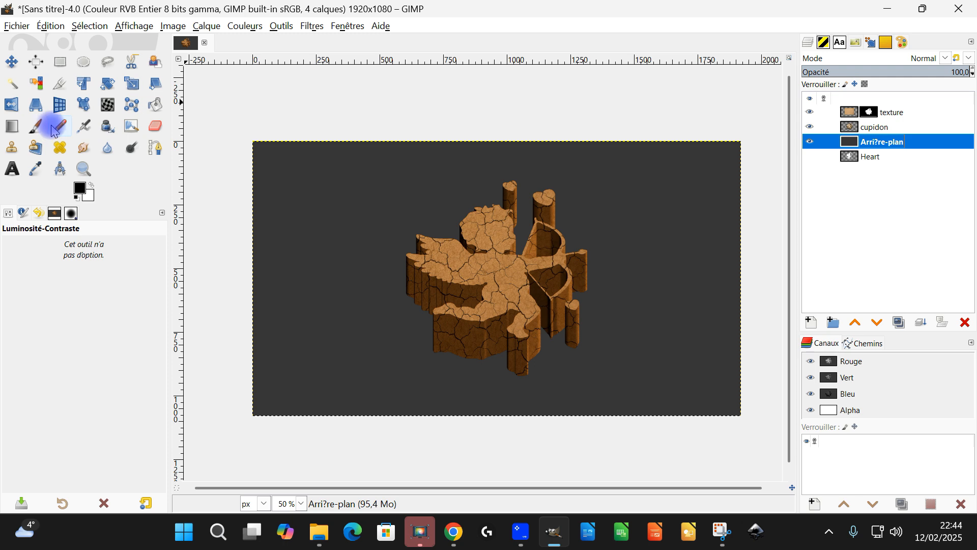
Paint a black shadow on the background along the cupid's lower-left base, using the 2. Hardness 075 brush at size 146.
click(40, 127)
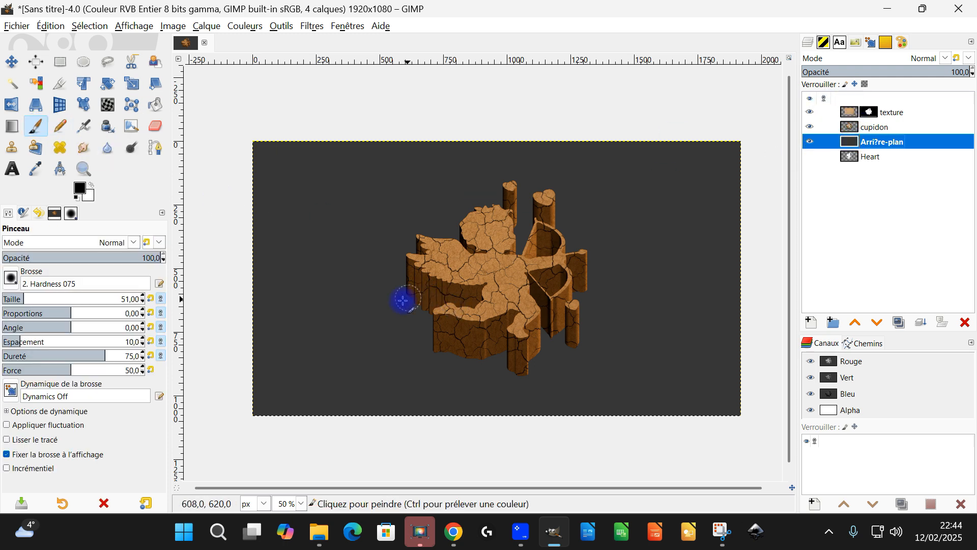
click(44, 300)
drag(425, 311, 459, 336)
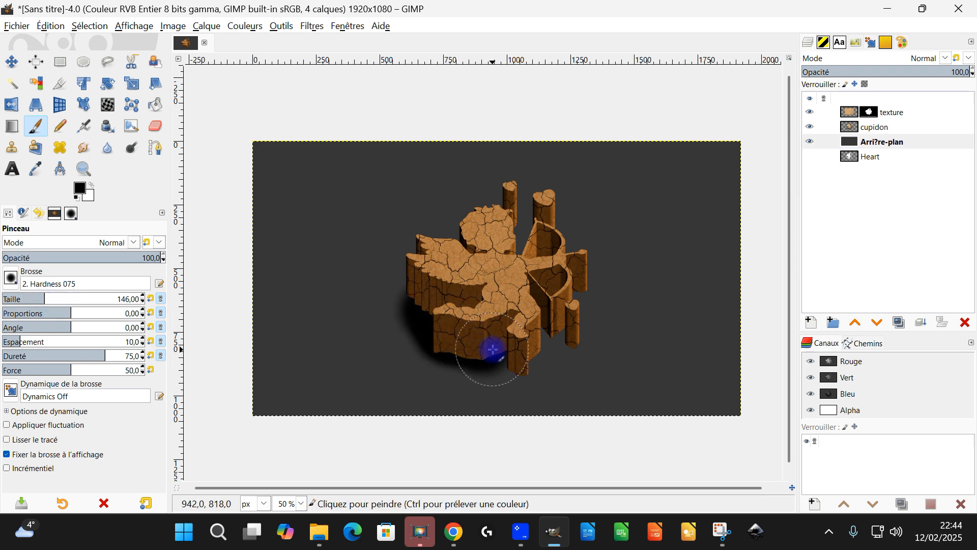
scroll(486, 344, up, 3)
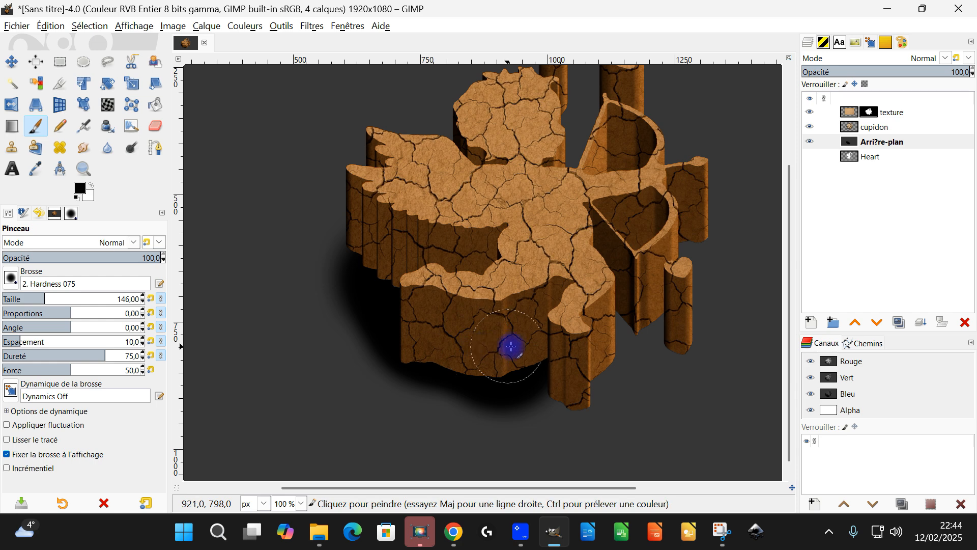
scroll(515, 276, down, 1)
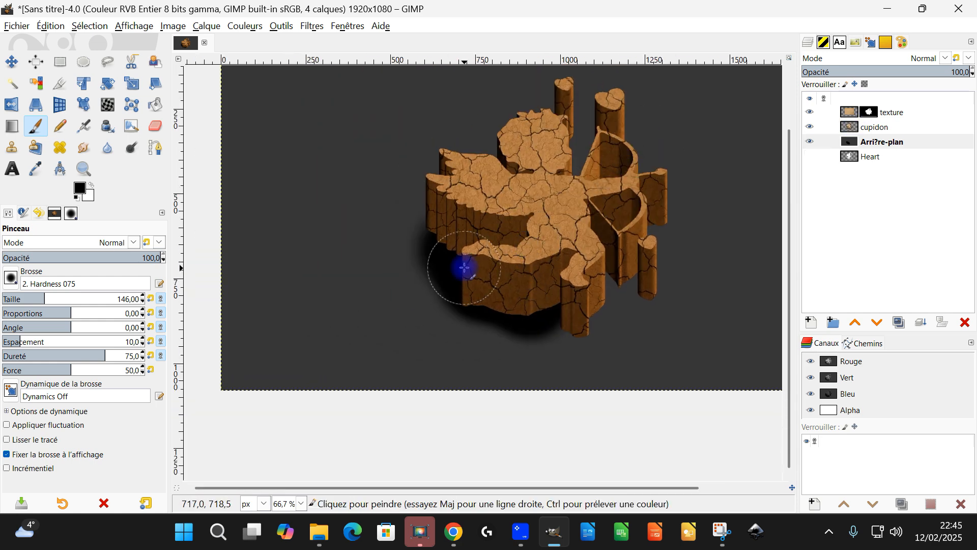
Smudge the black shadow with straight strokes from the cupid's base out to the lower-left corner of the image.
click(83, 148)
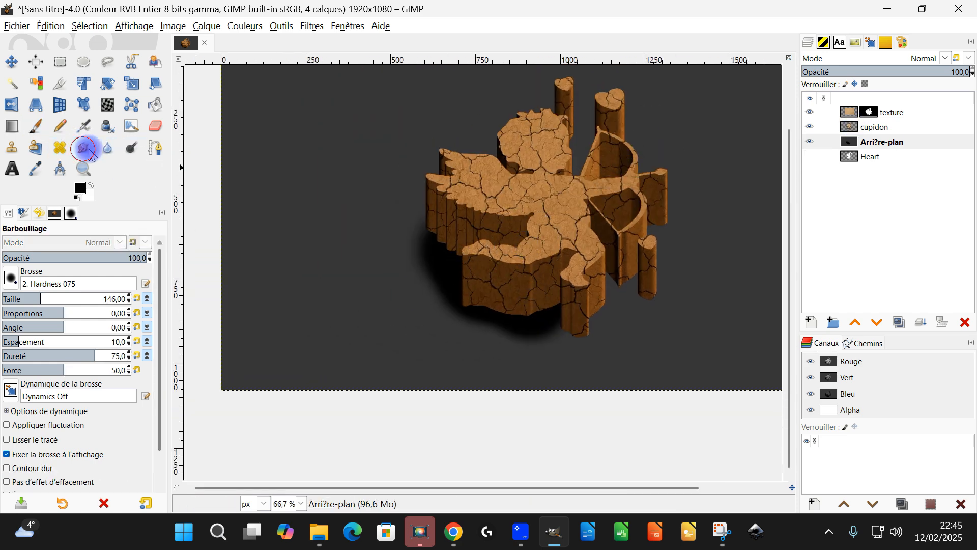
shift+click(291, 318)
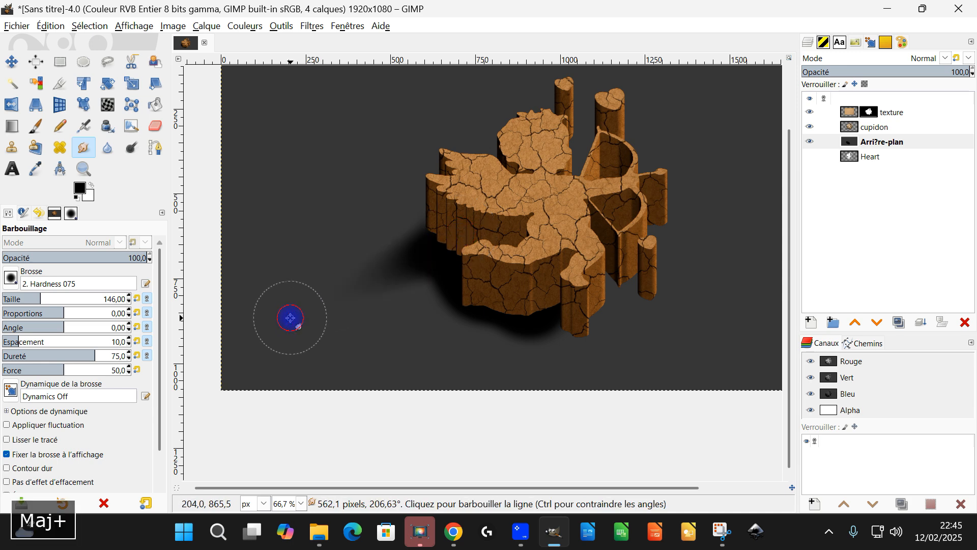
drag(478, 274, 311, 311)
drag(564, 301, 293, 435)
drag(613, 285, 325, 377)
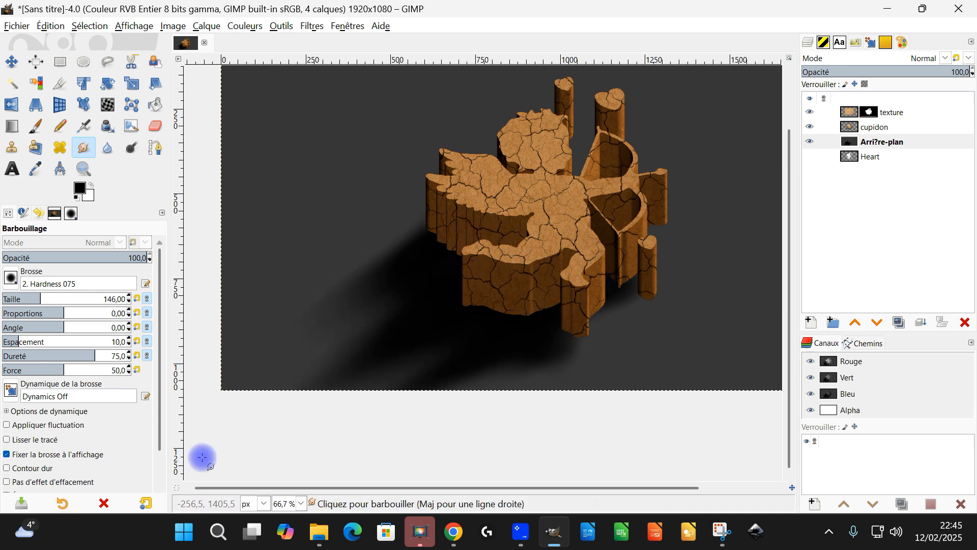
drag(495, 343, 244, 361)
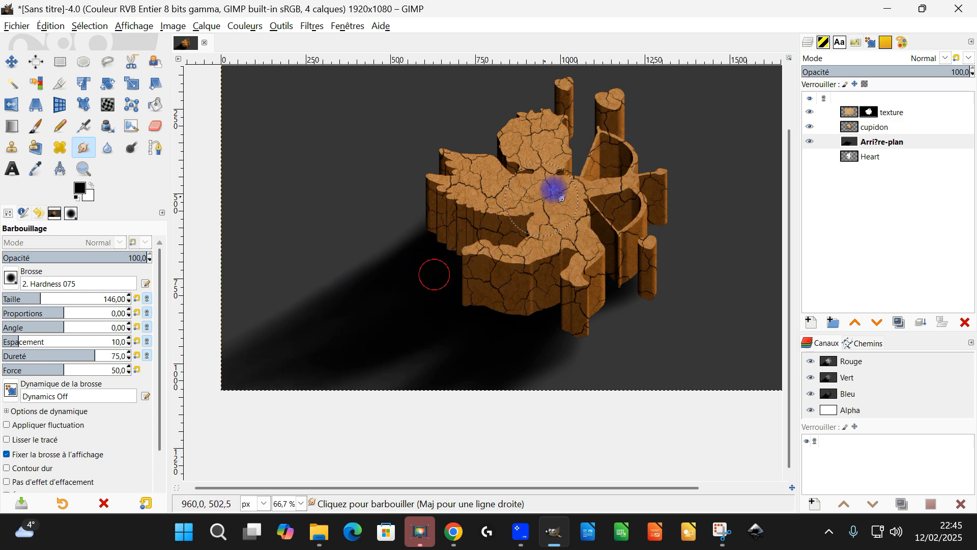
Extend the smudged shadow on the background around the cupid's bow and arrow pieces.
ctrl+scroll(548, 181, up, 2)
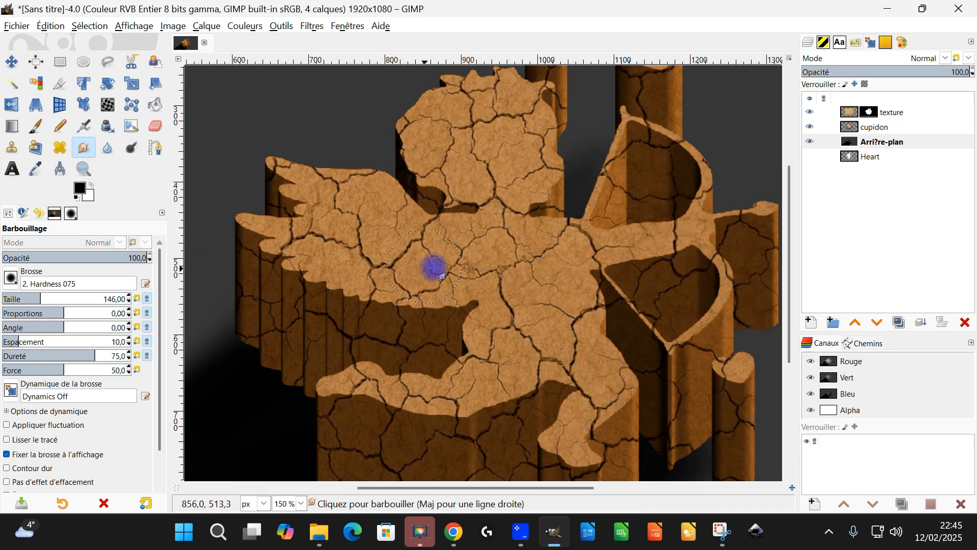
ctrl+scroll(617, 178, down, 2)
ctrl+scroll(447, 290, up, 1)
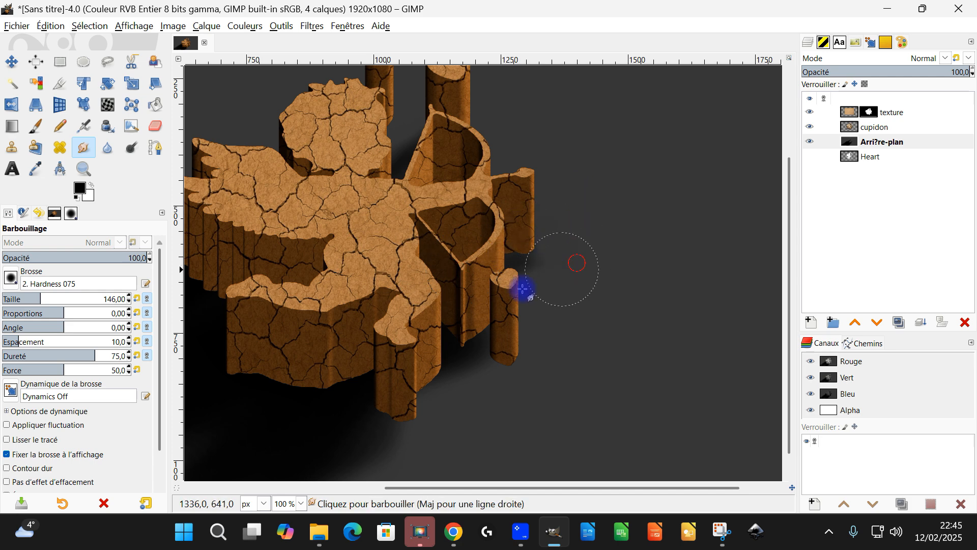
ctrl+scroll(555, 279, down, 1)
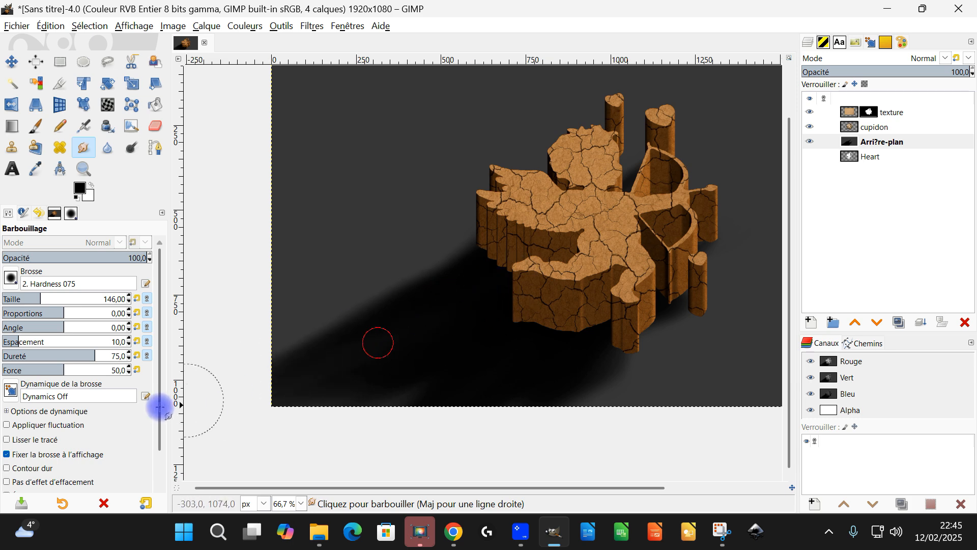
ctrl+scroll(519, 331, down, 1)
ctrl+scroll(533, 322, up, 1)
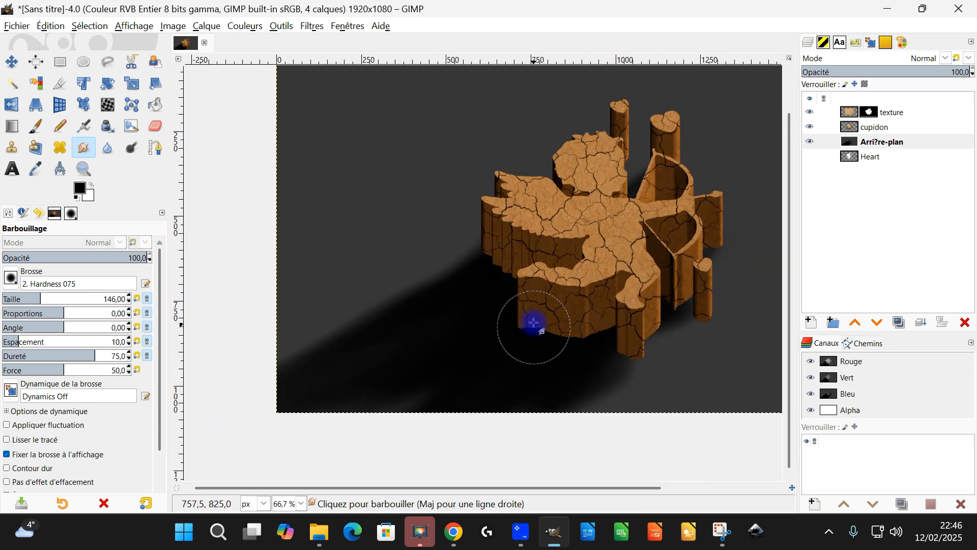
Smudge the shadow's lower edge into a clean diagonal below the foot and beside the arrow post.
ctrl+scroll(640, 366, up, 2)
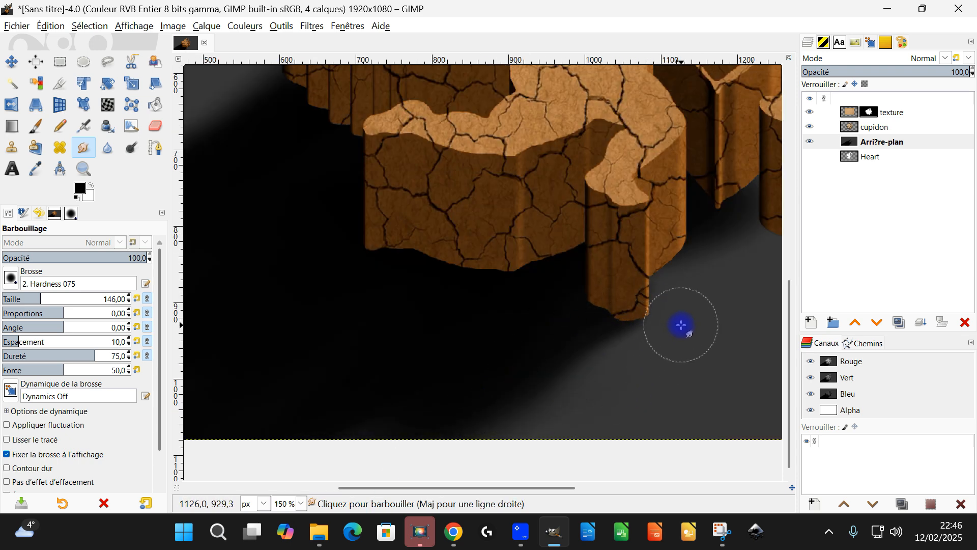
click(680, 314)
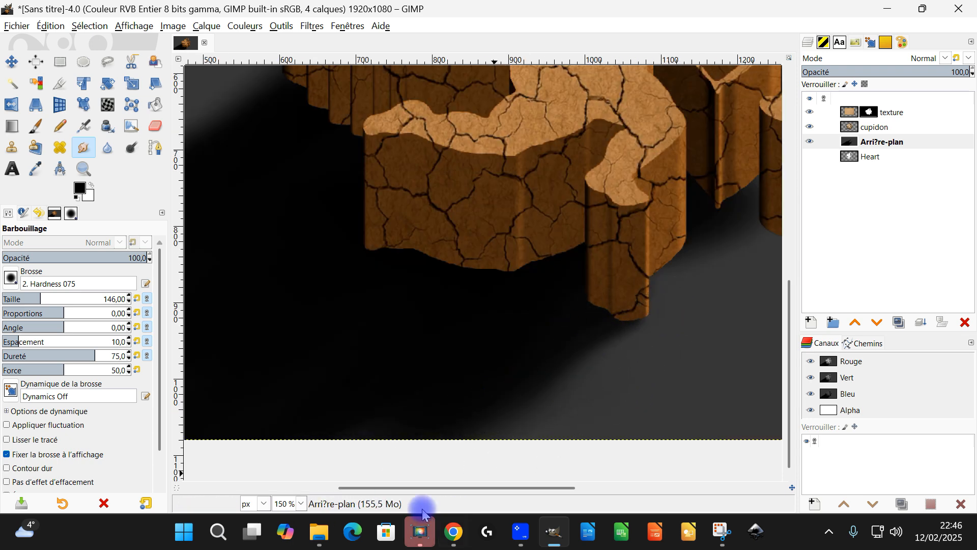
shift+click(446, 460)
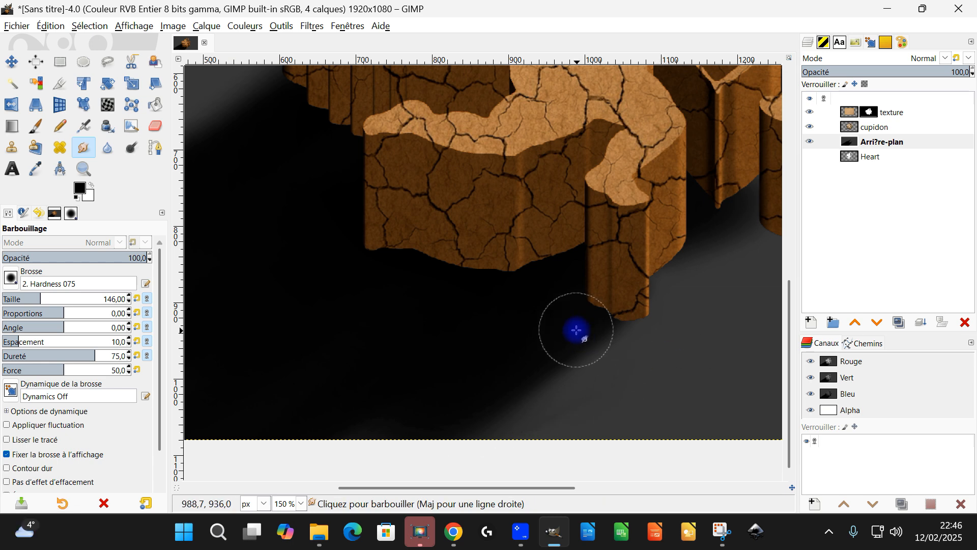
drag(576, 331, 626, 305)
scroll(678, 299, down, 1)
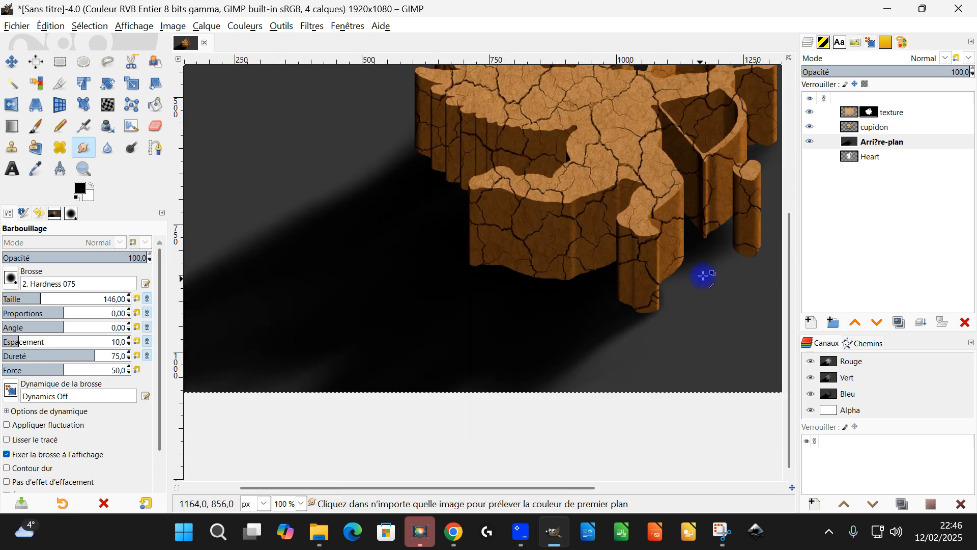
scroll(702, 275, up, 2)
drag(753, 223, 595, 304)
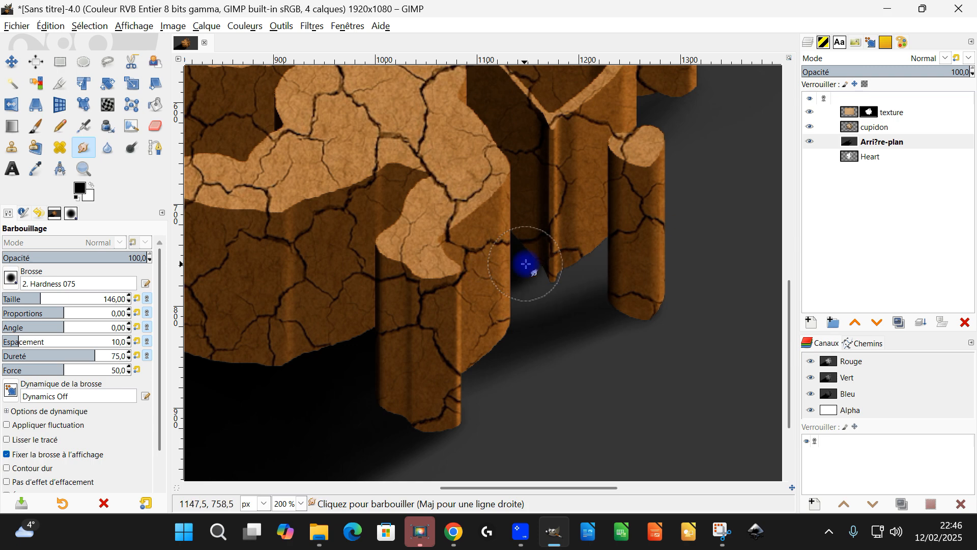
scroll(476, 268, down, 3)
scroll(491, 272, up, 1)
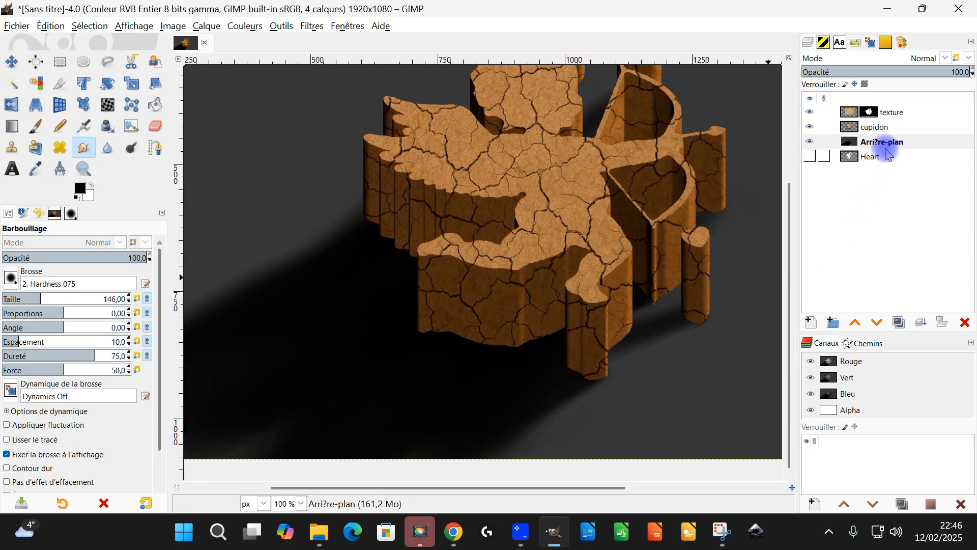
Create a transparent 1920 × 1080 layer named "sombre" above the texture layer.
click(851, 111)
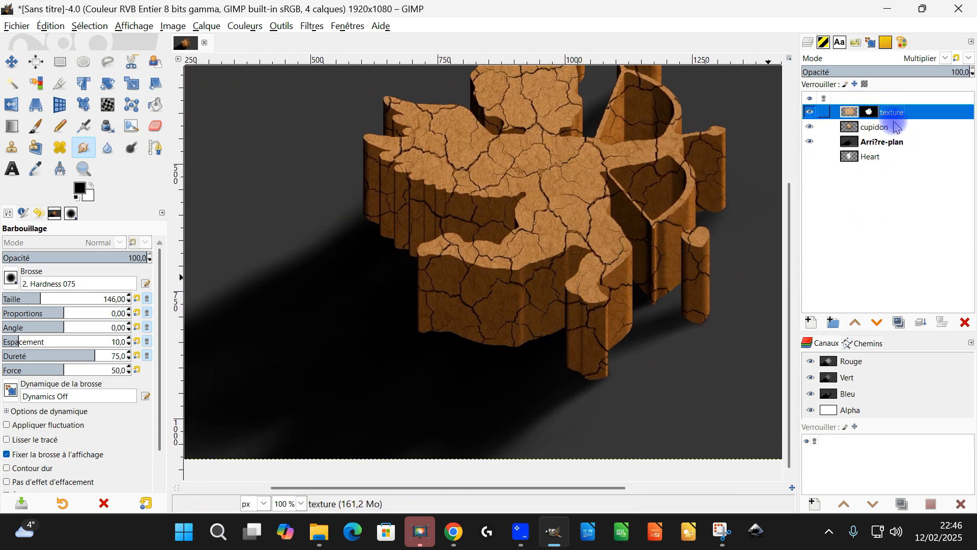
click(810, 322)
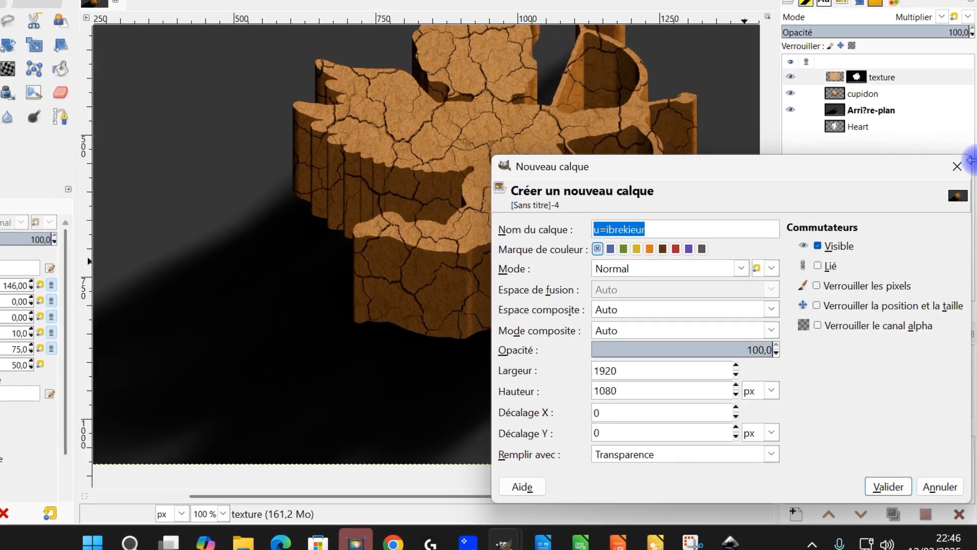
text(com)
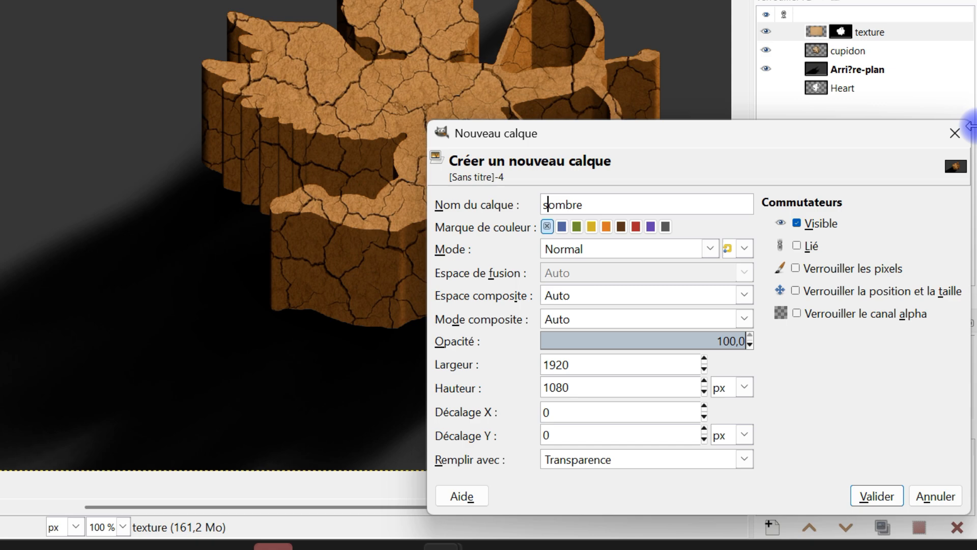
click(871, 496)
Paint soft black shading over the cupid's lower sides on the sombre layer with the 2. Hardness 025 brush at size 267.
key(p)
click(10, 278)
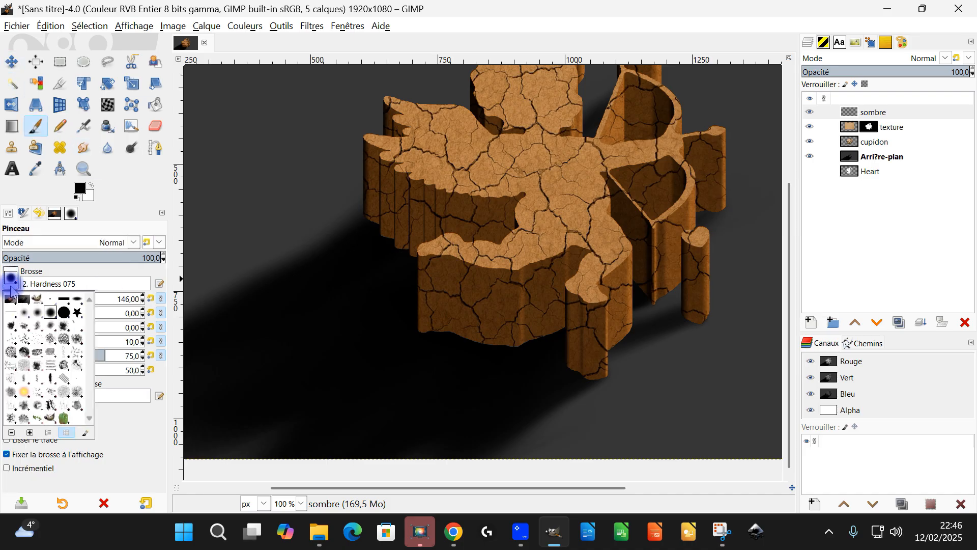
click(26, 314)
mouse_move(389, 342)
mouse_down()
mouse_move(395, 350)
mouse_move(363, 277)
mouse_move(381, 277)
mouse_move(375, 323)
mouse_move(482, 360)
mouse_move(521, 355)
mouse_move(630, 280)
mouse_up()
key(2)
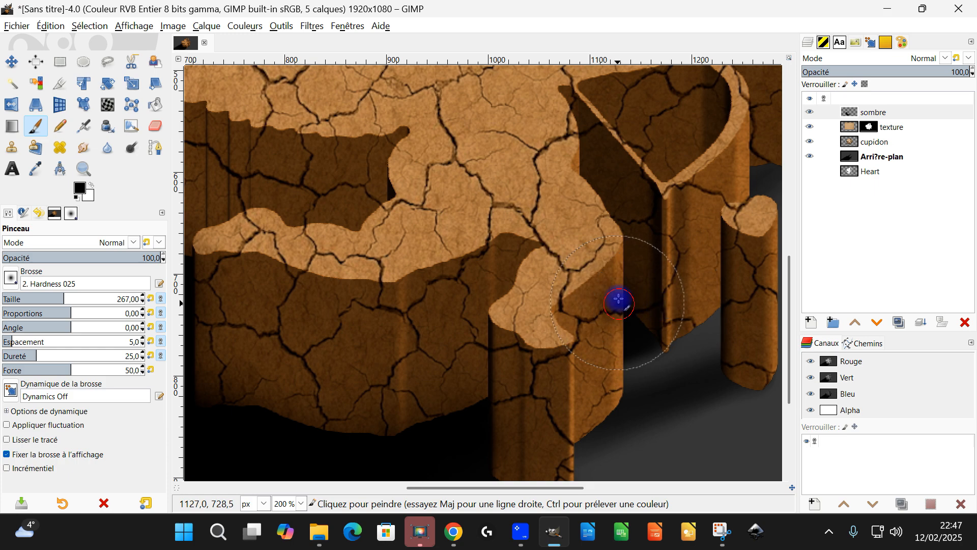
key(ctrl+z)
key(3)
scroll(671, 193, down, 5)
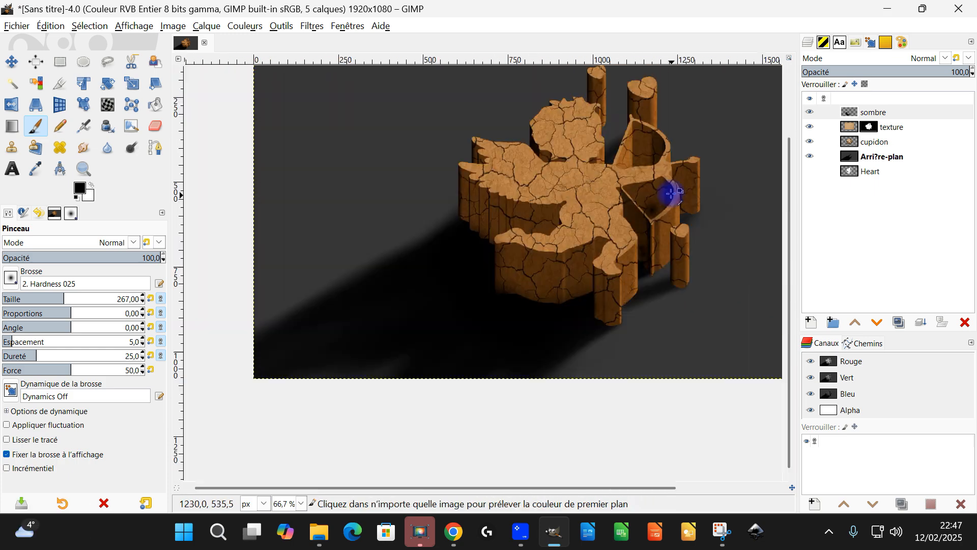
key(2)
click(528, 168)
key(ctrl+z)
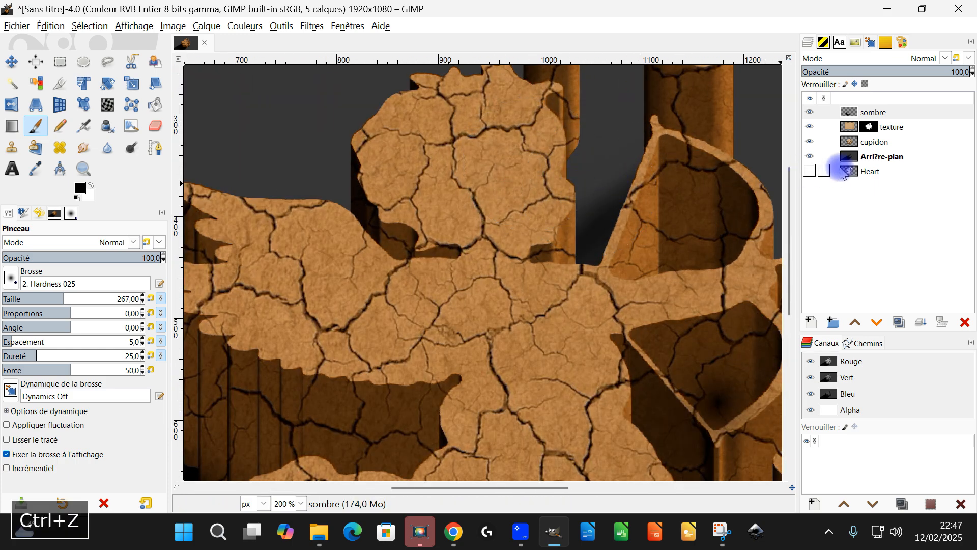
Dab soft black onto the Arri?re-plan layer's shadow between the cupid's head and the bow.
click(861, 159)
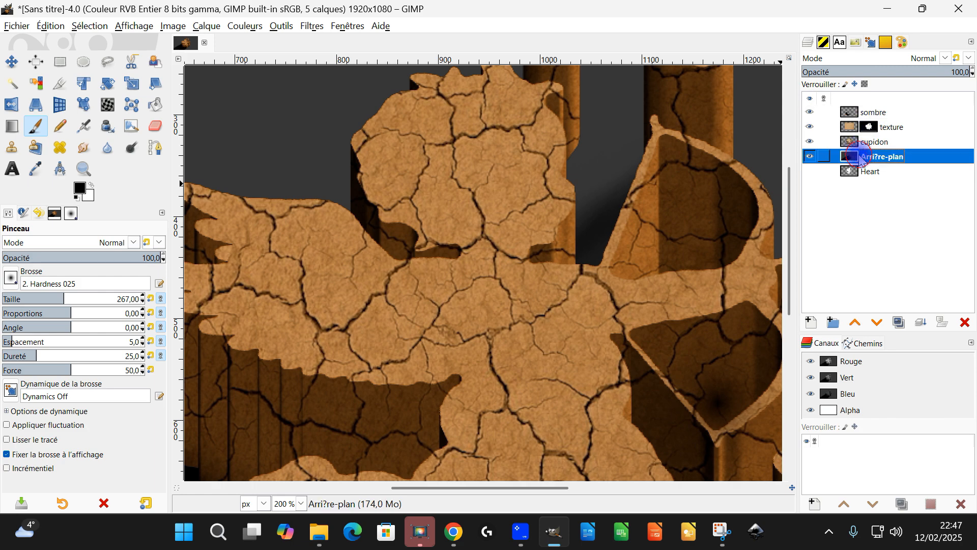
click(546, 166)
key(minus)
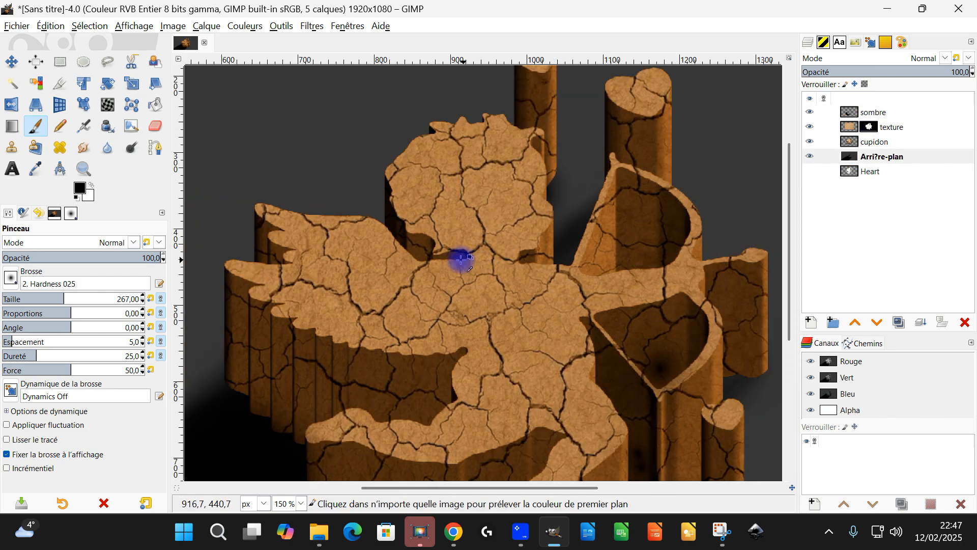
scroll(430, 277, down, 3)
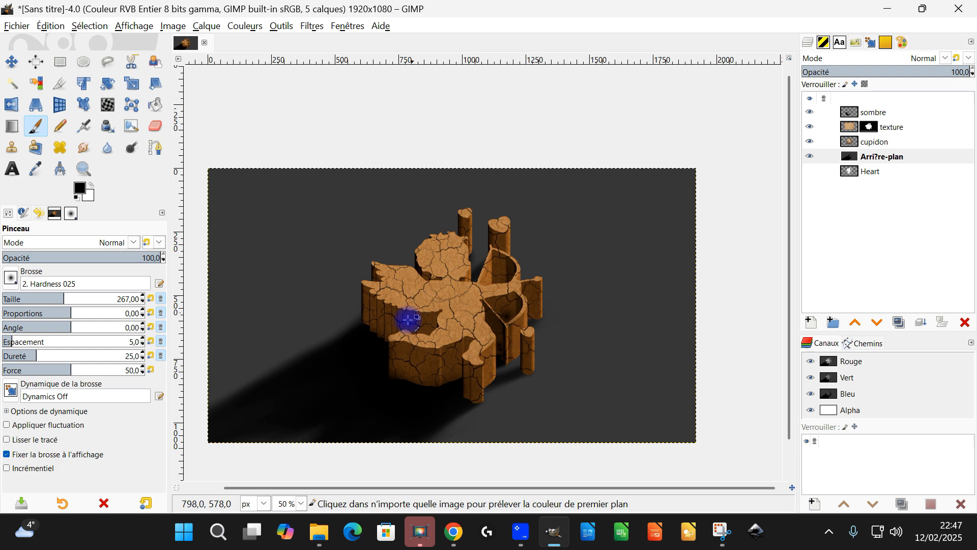
scroll(389, 336, up, 2)
Smudge the shadow's upper edge on the Arri?re-plan layer beside the cupid's wing with the 2. Hardness 025 brush at size 267.
click(878, 113)
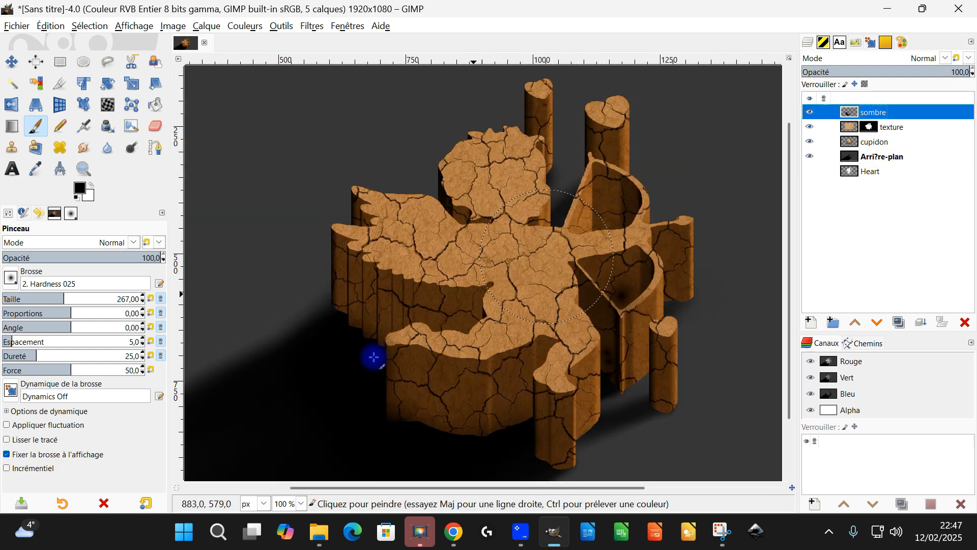
click(86, 147)
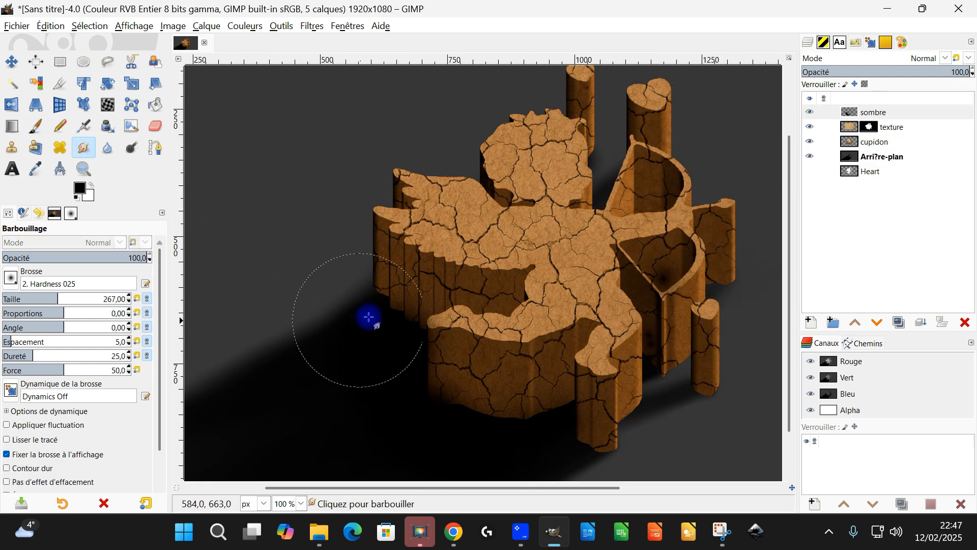
scroll(537, 311, down, 3)
scroll(507, 298, up, 2)
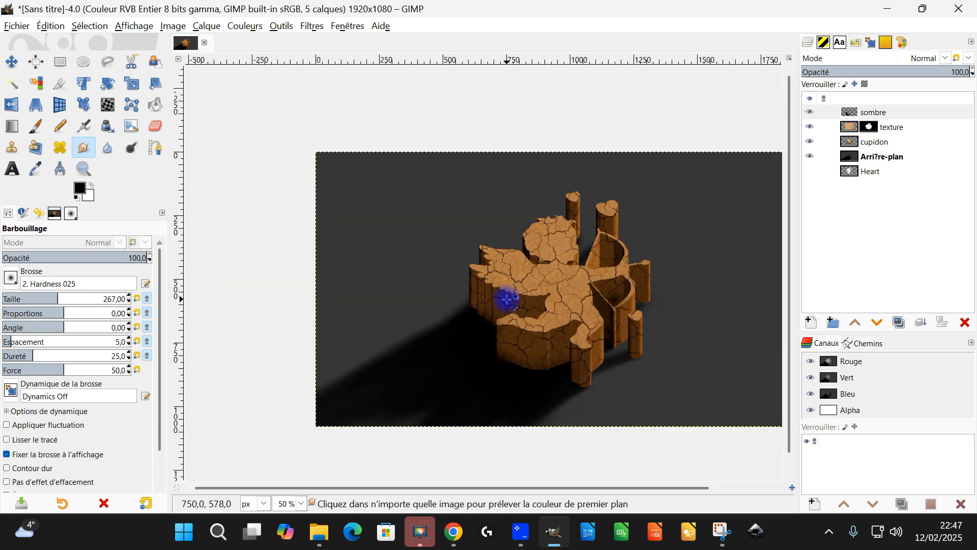
drag(458, 340, 400, 359)
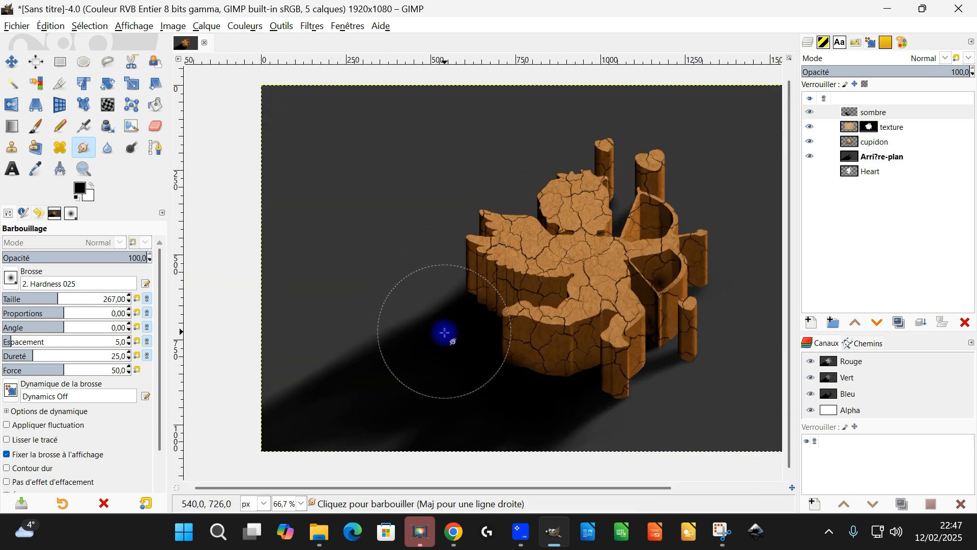
click(881, 156)
drag(386, 277, 434, 272)
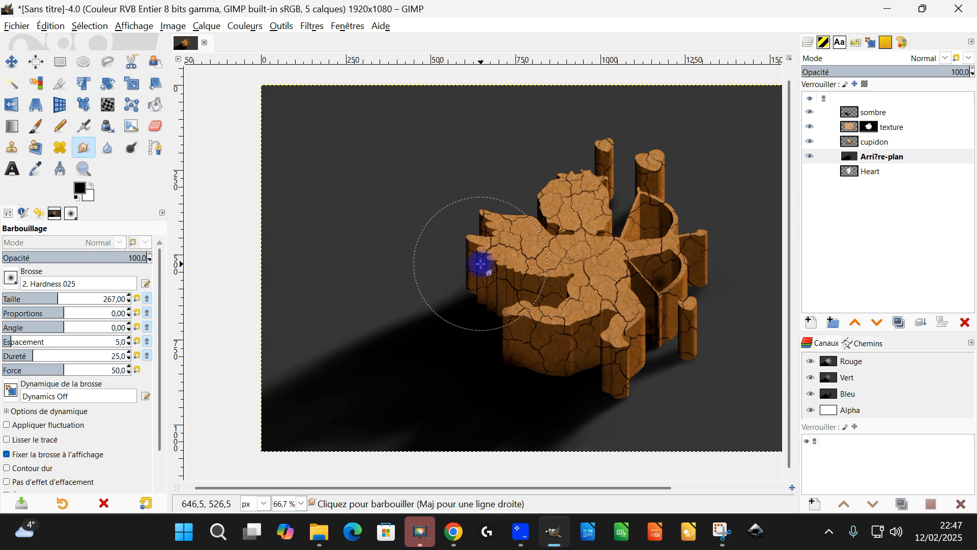
Save the image as cupidon2.xcf in the février folder.
scroll(497, 285, down, 1)
key(ctrl+s)
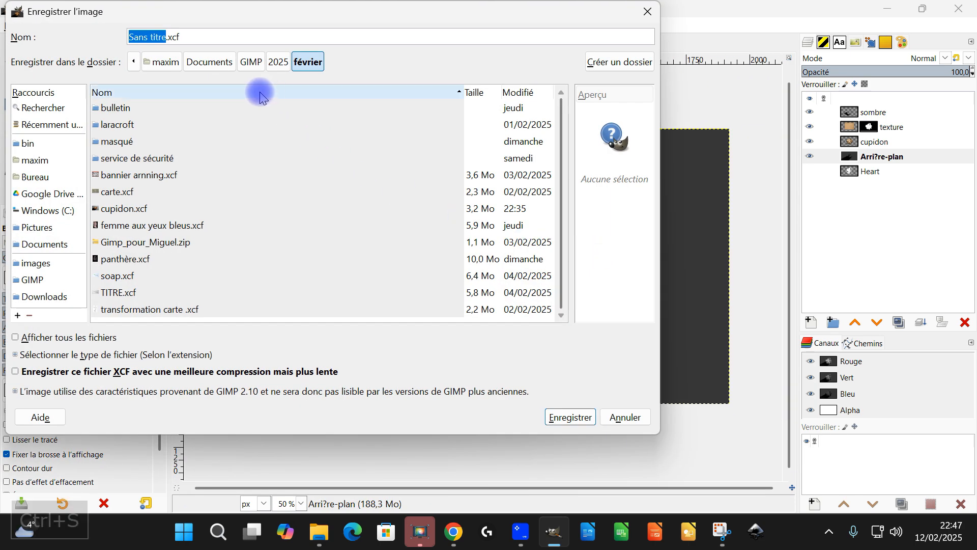
text(cupidon2)
key(Return)
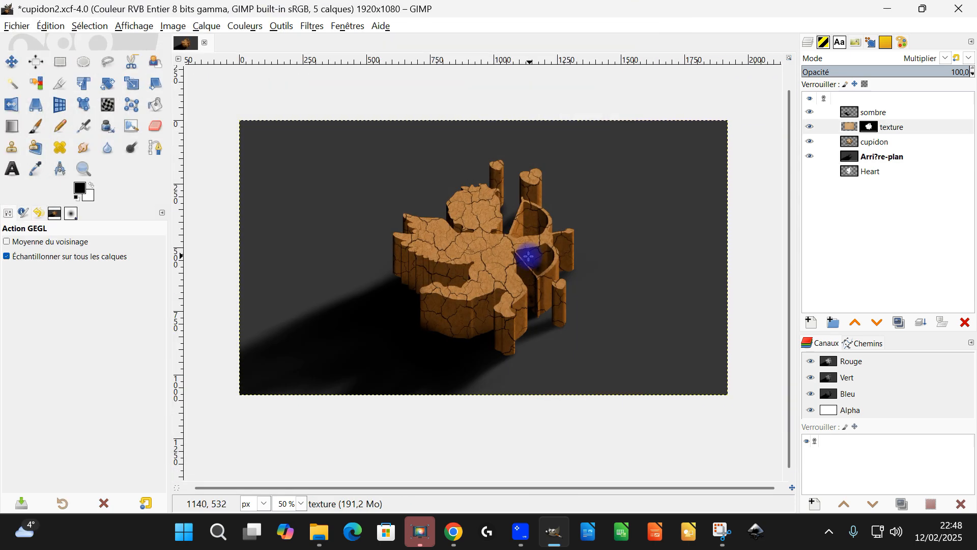
Smudge the shadow streaks on the Arri?re-plan layer between the cupid's foot and the base of the small heart post.
scroll(468, 299, up, 1)
scroll(595, 322, up, 3)
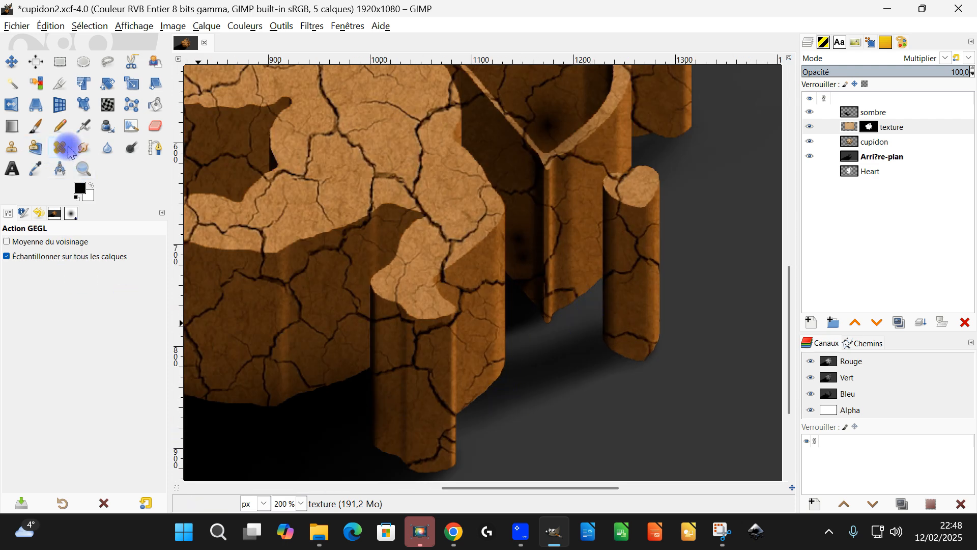
click(82, 148)
scroll(591, 318, down, 2)
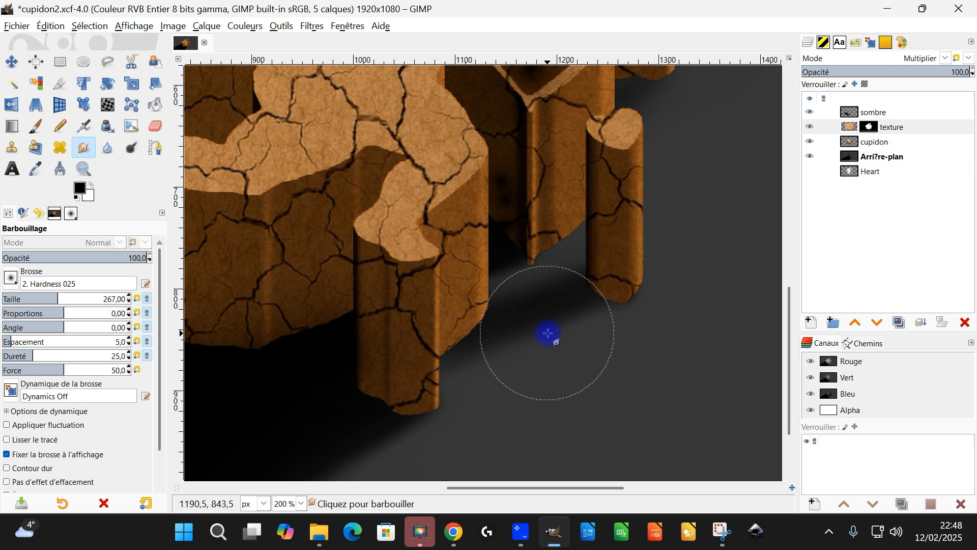
scroll(613, 304, up, 3)
drag(480, 313, 606, 296)
mouse_move(526, 292)
mouse_down()
mouse_move(615, 289)
mouse_move(541, 293)
mouse_up()
click(877, 156)
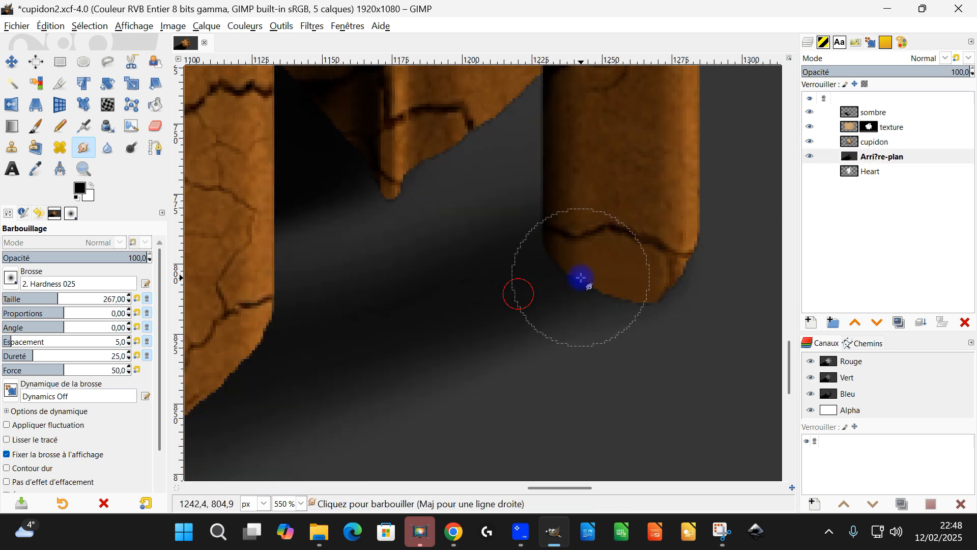
drag(186, 360, 395, 310)
mouse_move(229, 373)
mouse_down()
mouse_move(580, 299)
mouse_move(559, 298)
mouse_up()
mouse_move(189, 454)
mouse_down()
mouse_move(528, 295)
mouse_move(547, 300)
mouse_up()
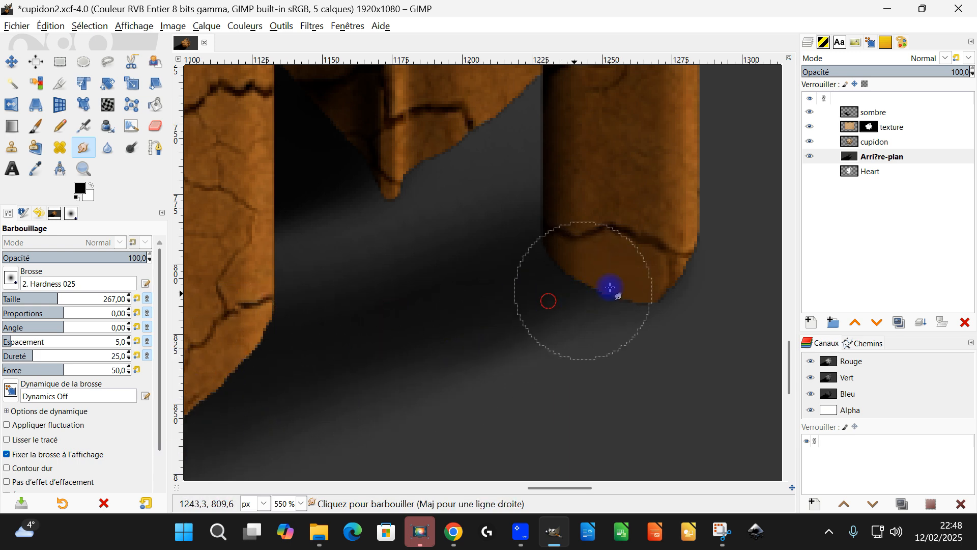
Smudge the background shadow between the cupid's leg and the lower tip of the bow.
mouse_move(203, 186)
mouse_down()
mouse_move(399, 274)
mouse_move(486, 251)
mouse_up()
drag(423, 328, 514, 247)
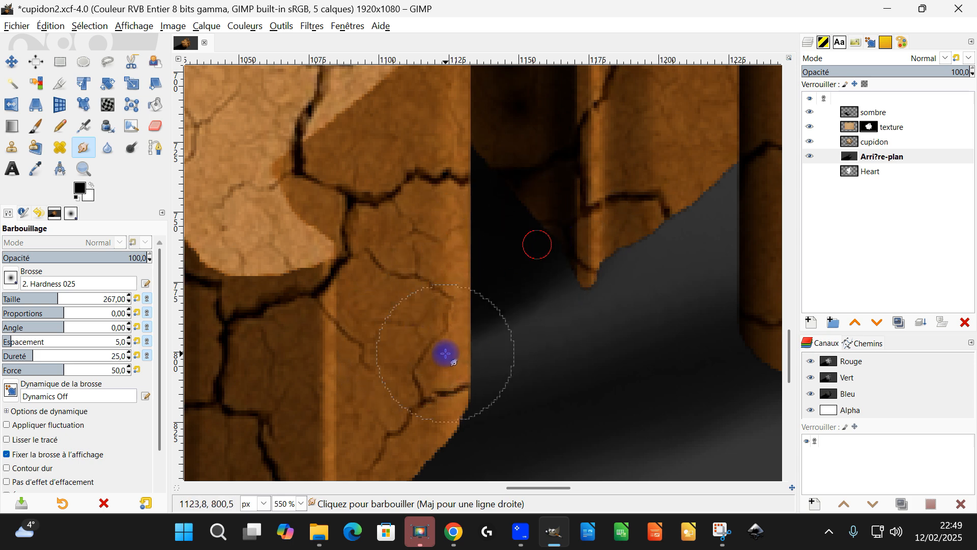
ctrl+scroll(464, 315, down, 4)
ctrl+scroll(465, 316, down, 2)
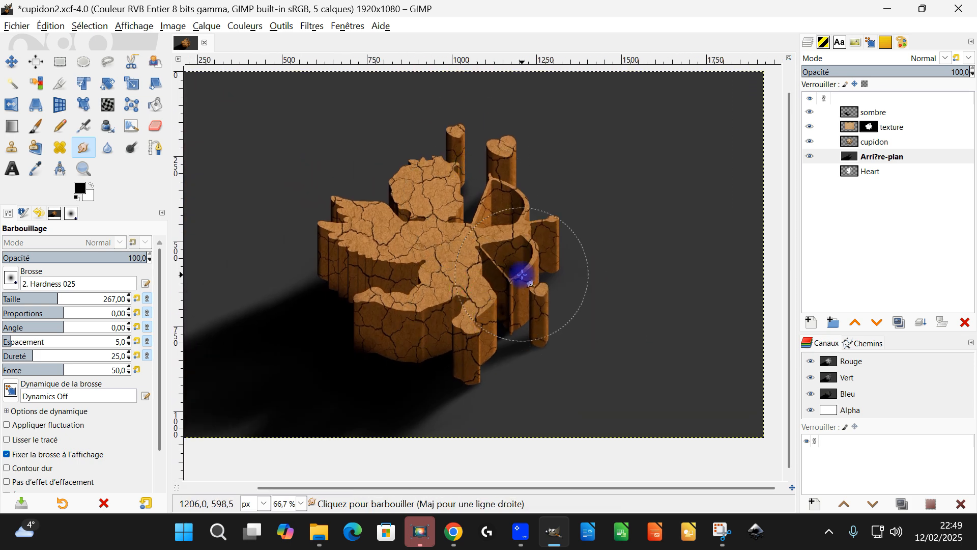
Isolate the Heart layer to view the original white silhouette, and show all the layers again.
shift+click(810, 171)
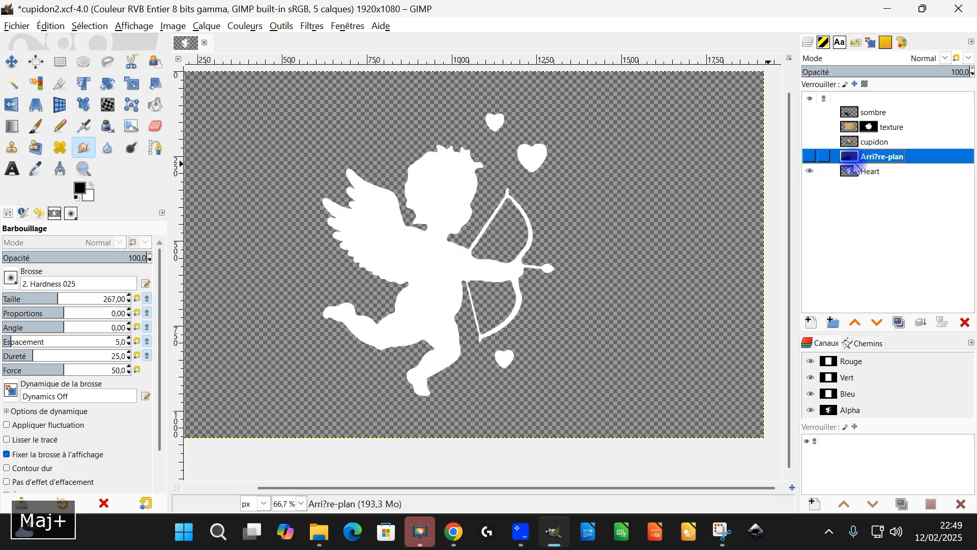
ctrl+scroll(567, 189, down, 2)
ctrl+scroll(570, 190, up, 1)
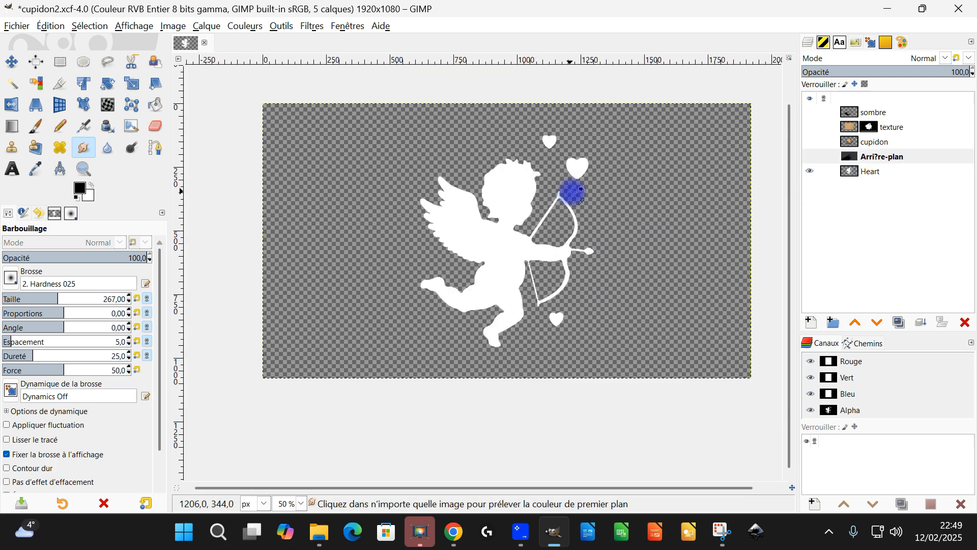
click(84, 169)
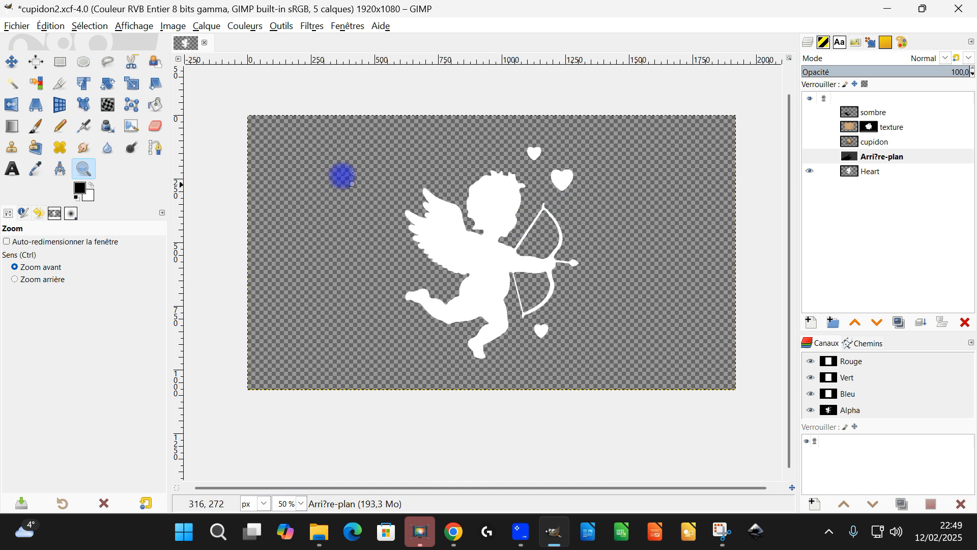
click(810, 171)
shift+click(810, 171)
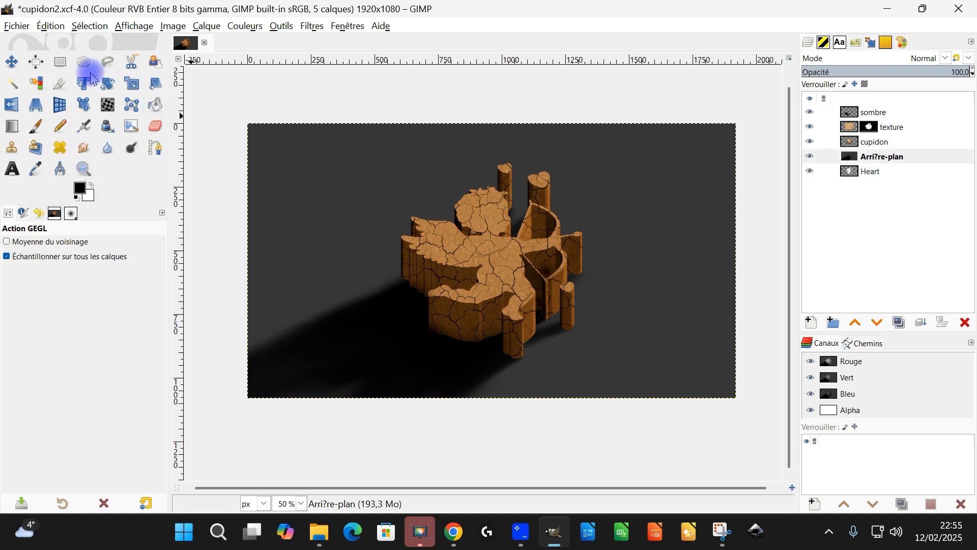
Create a new 1920 × 1080 px image at 300 ppi filled with transparency.
click(17, 26)
click(30, 45)
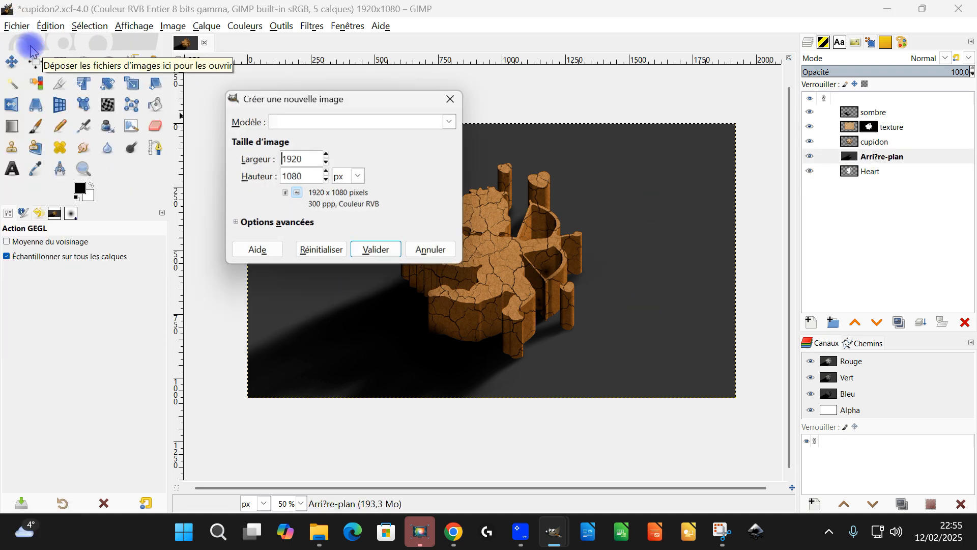
click(312, 178)
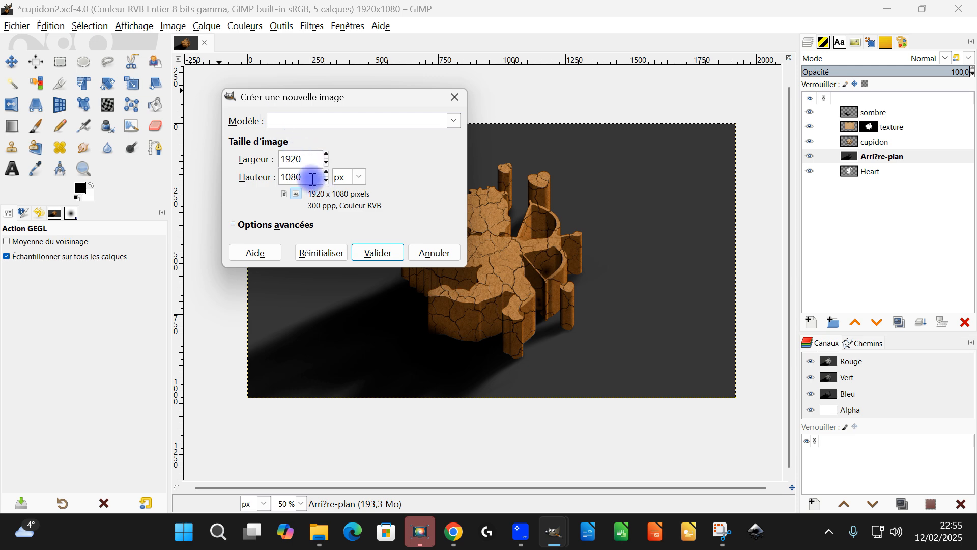
click(254, 225)
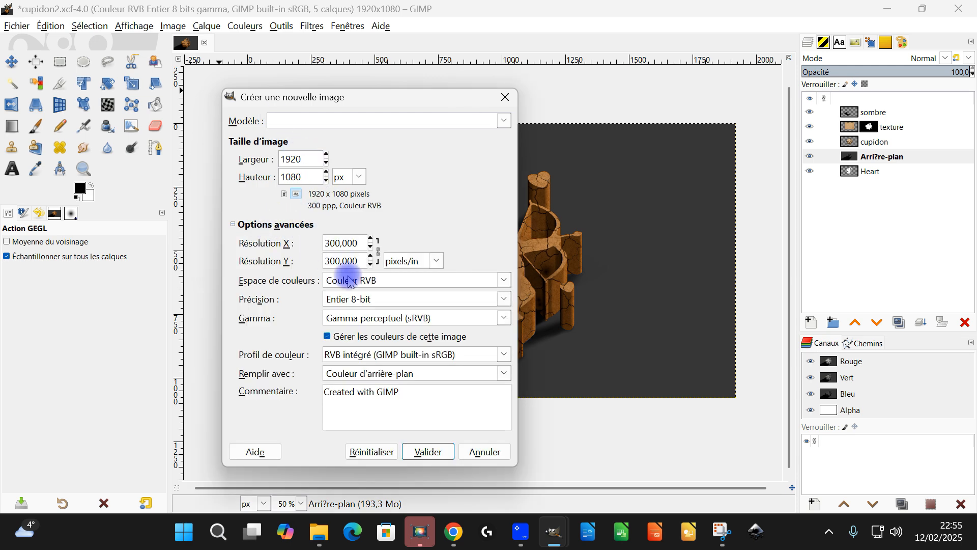
click(372, 374)
click(351, 441)
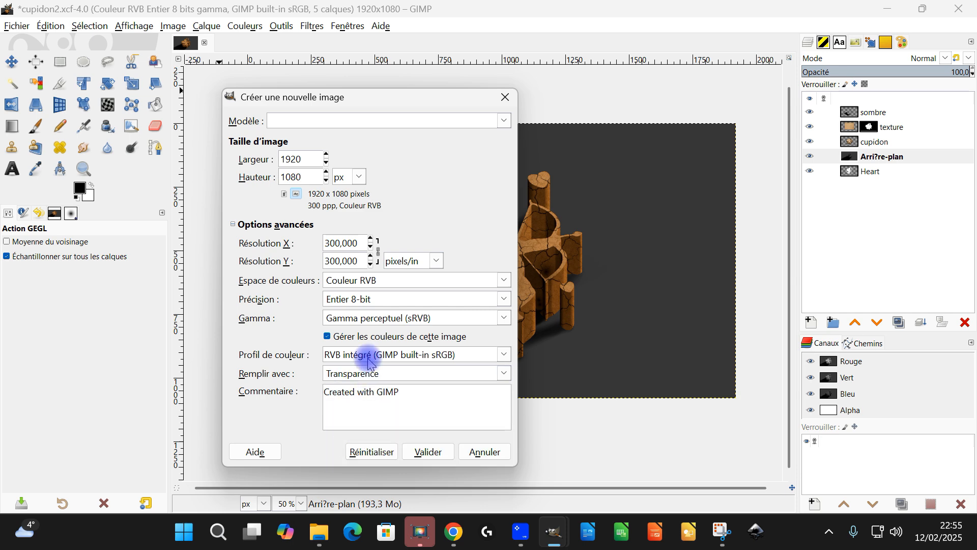
click(429, 452)
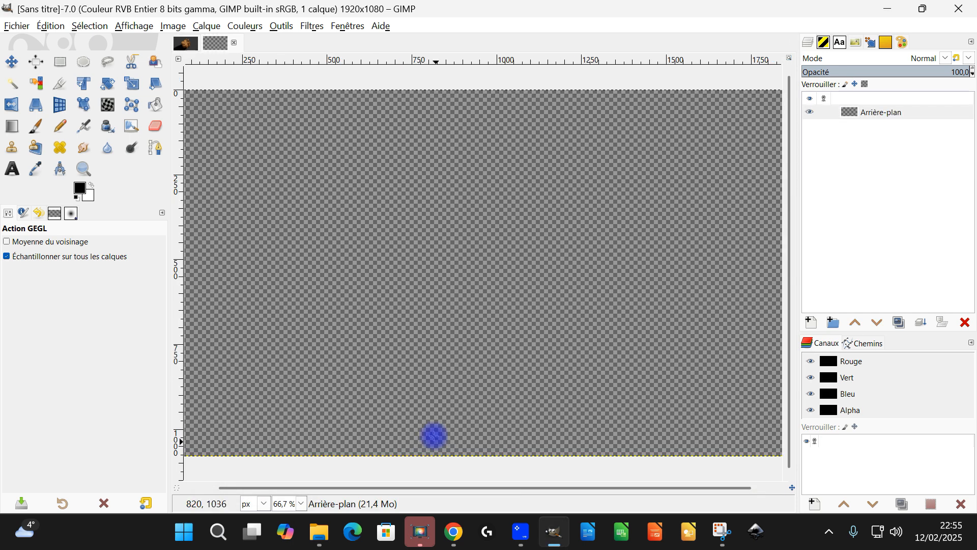
Set the Text tool to Impact Condensed at 500 px and start a text object near the canvas's upper-left area.
click(13, 170)
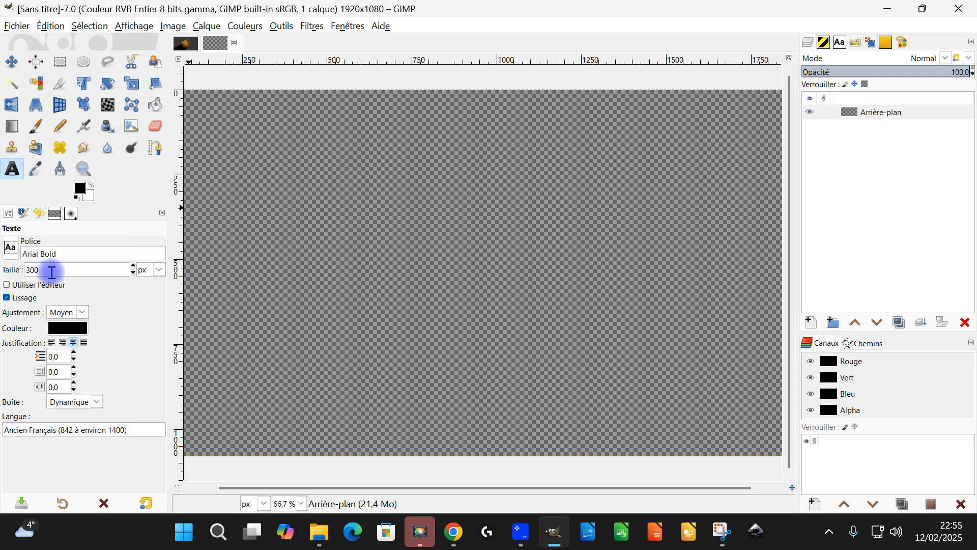
text(imp)
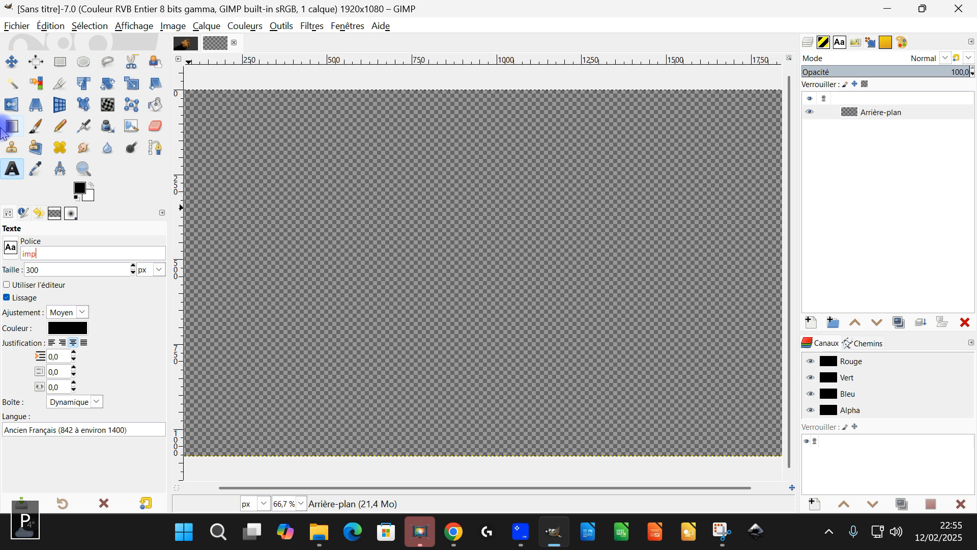
key(BackSpace)
key(BackSpace)
key(BackSpace)
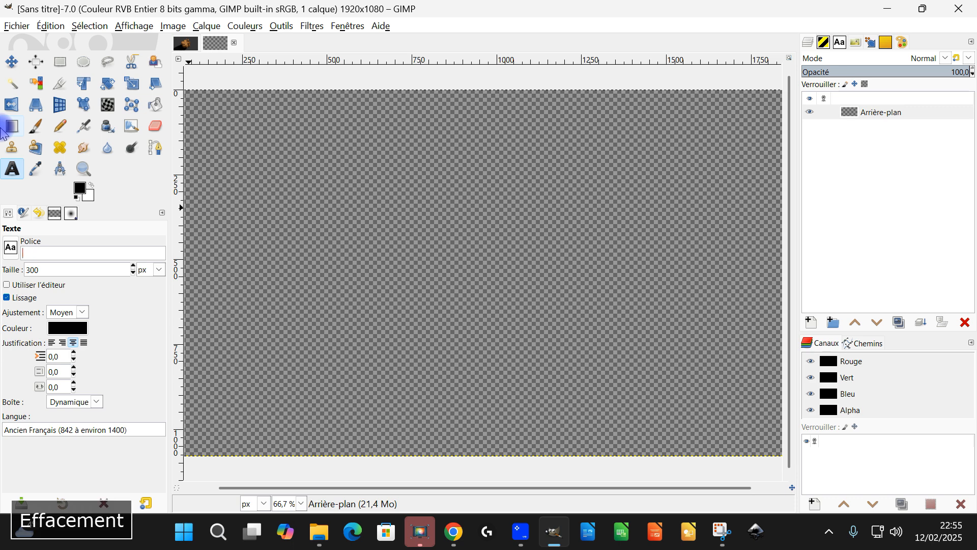
text(I)
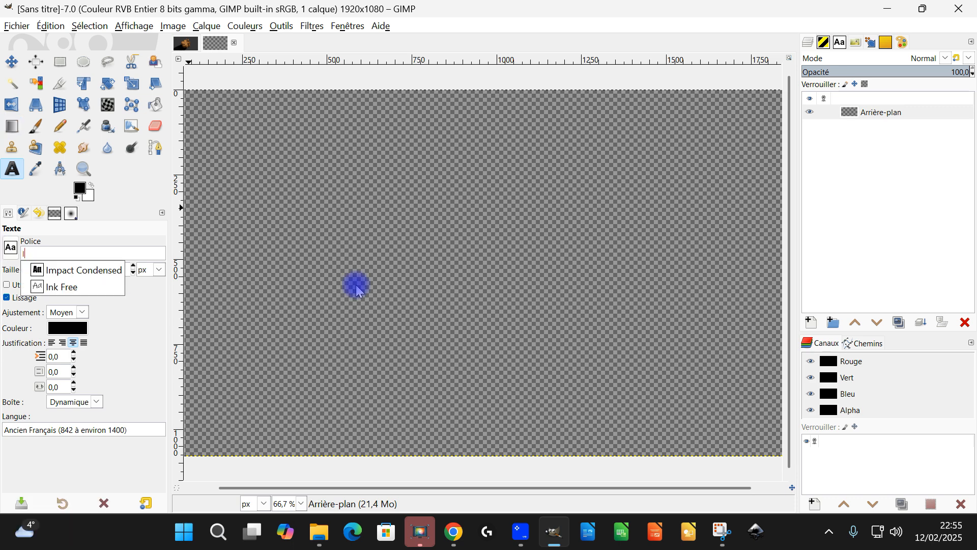
click(105, 270)
click(53, 270)
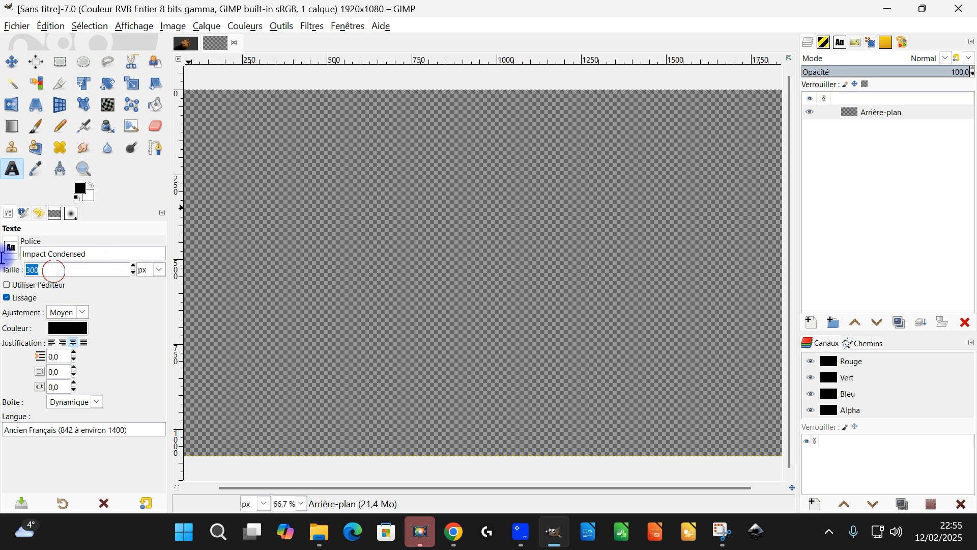
double_click(27, 269)
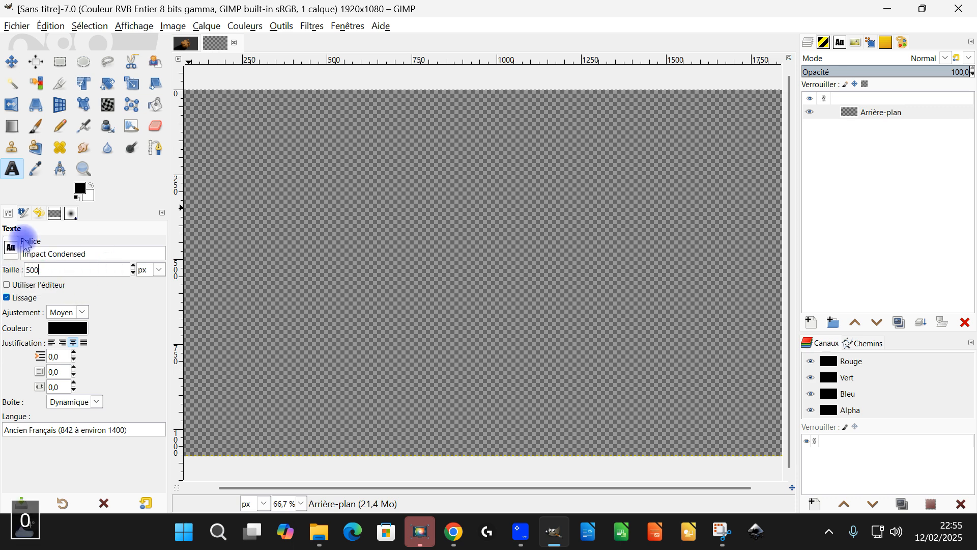
text(500)
key(Tab)
click(253, 179)
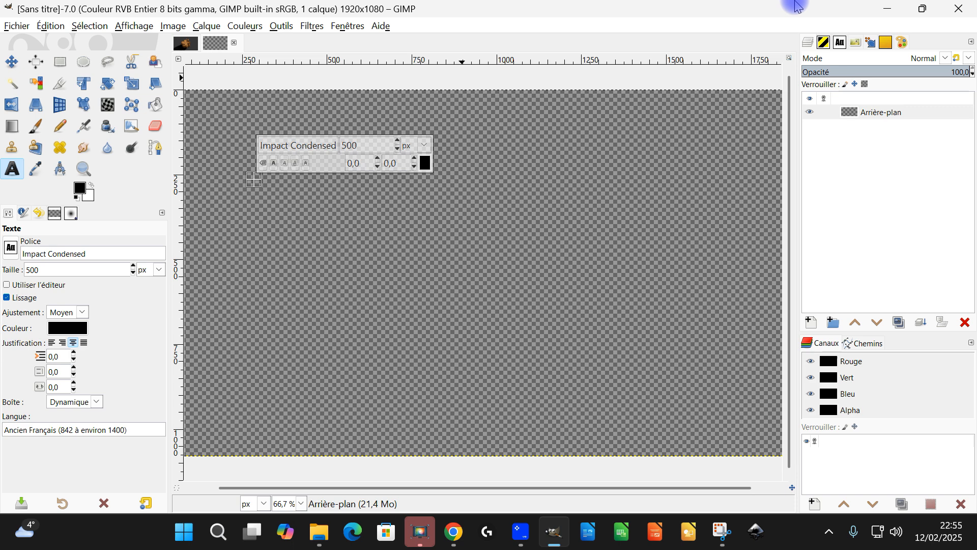
text(migu)
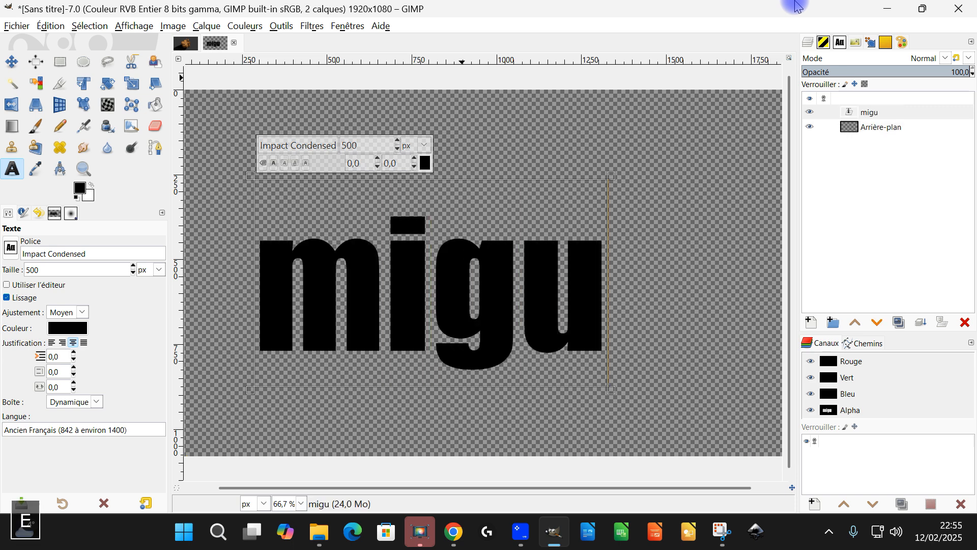
key(BackSpace)
key(BackSpace)
Enter the person's first name in capitals as black text and select its text layer.
key(BackSpace)
key(BackSpace)
key(Caps_Lock)
text(MIGUEM)
key(BackSpace)
text(L)
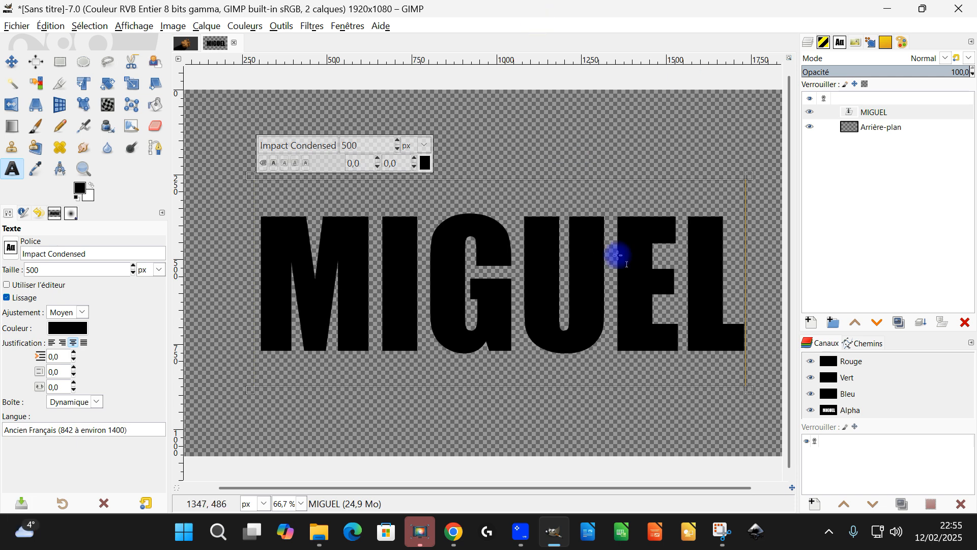
click(873, 132)
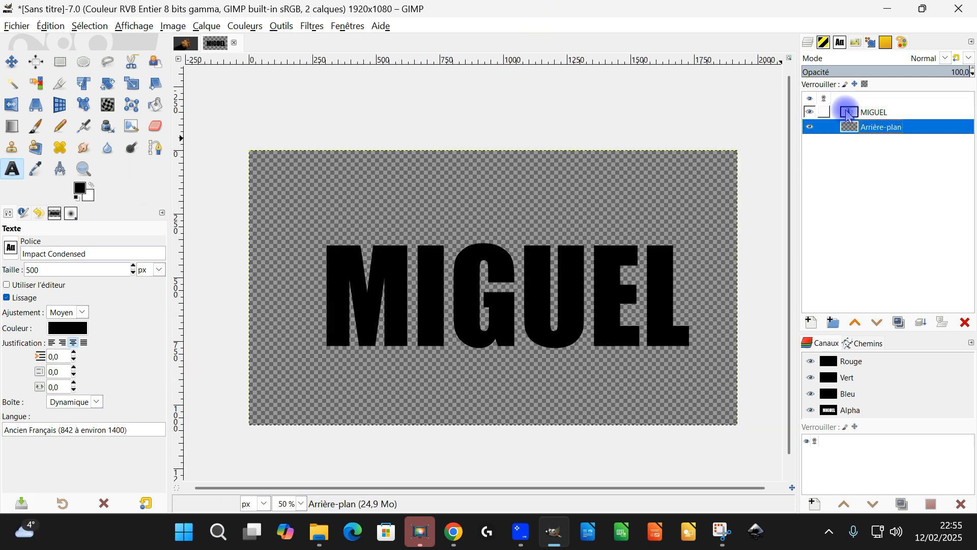
click(847, 109)
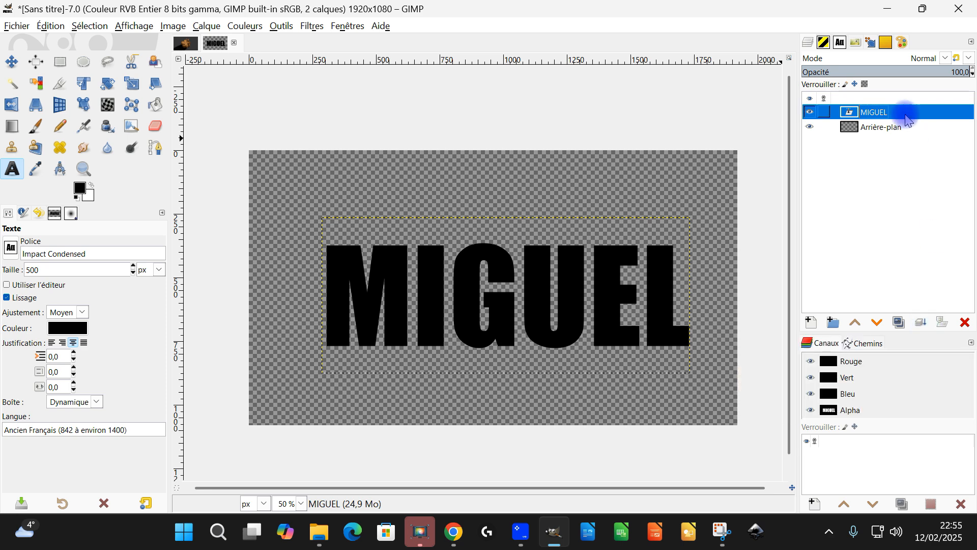
Fit the text layer to the image dimensions and open the G'MIC-Qt 2.5D Extrusion filter for it.
right_click(870, 116)
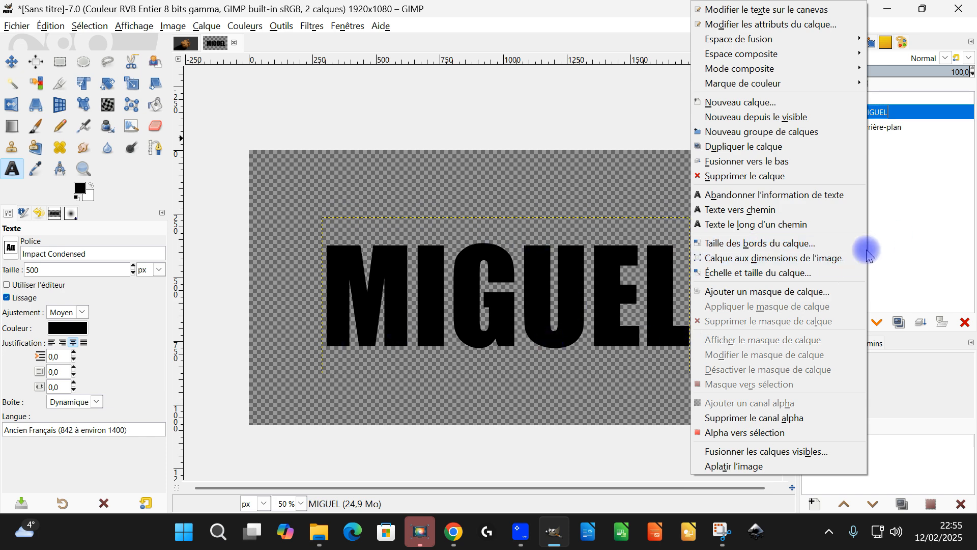
click(840, 258)
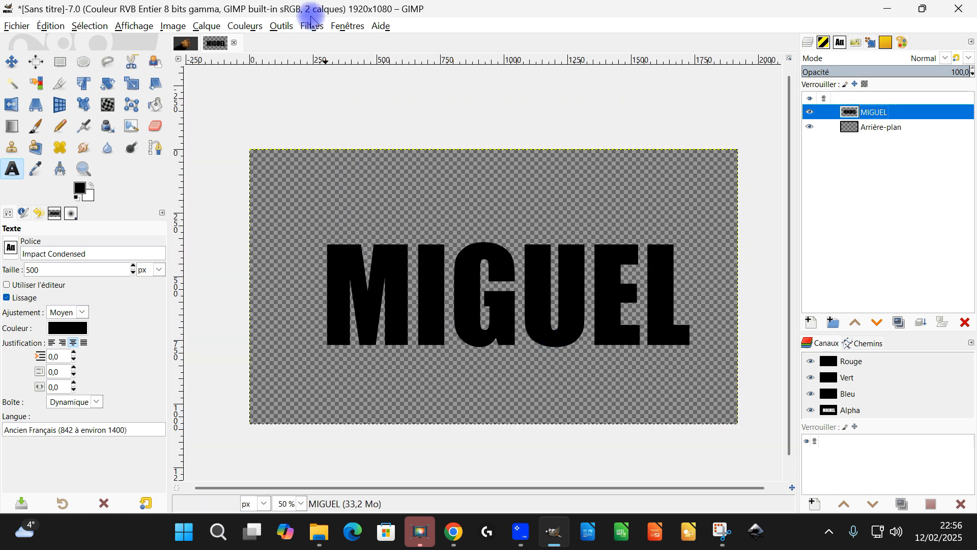
click(312, 27)
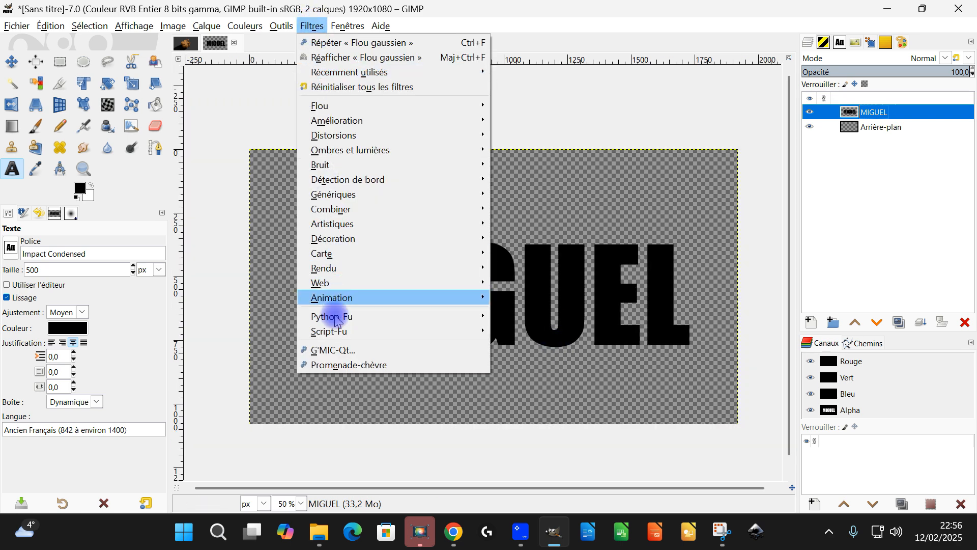
click(329, 350)
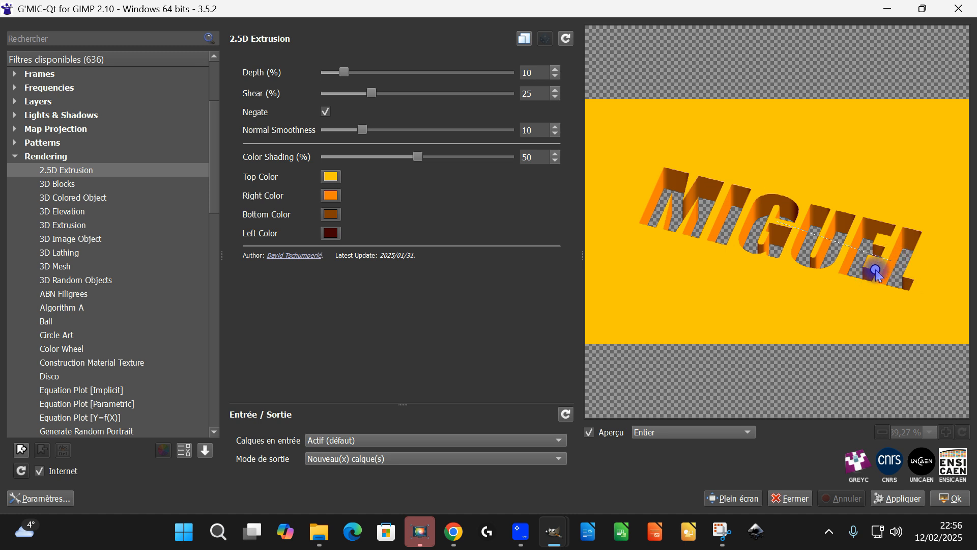
Apply the extrusion with the text slanted diagonally downward, Depth 7.5%, Shear 28.5% and Normal Smoothness 15.65.
drag(876, 273, 880, 278)
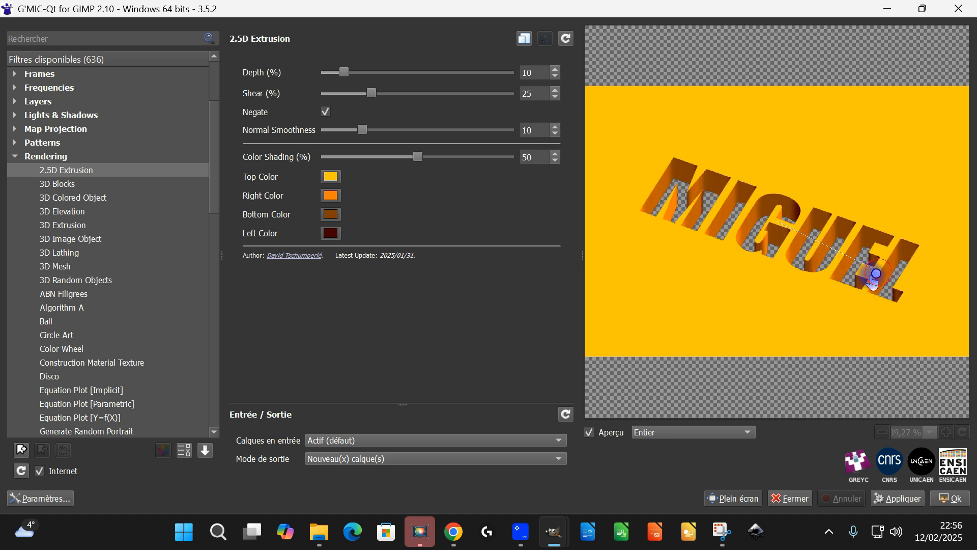
drag(378, 93, 416, 101)
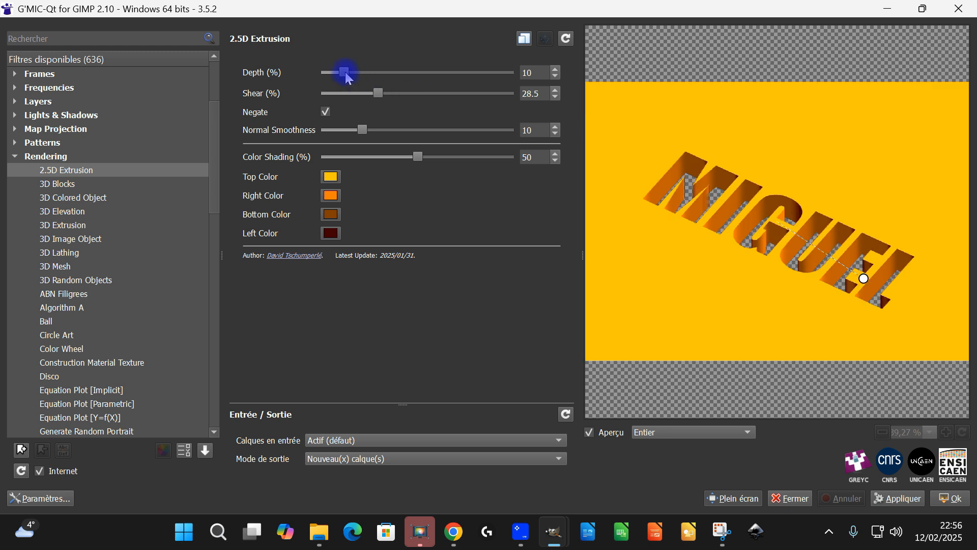
drag(354, 79, 344, 76)
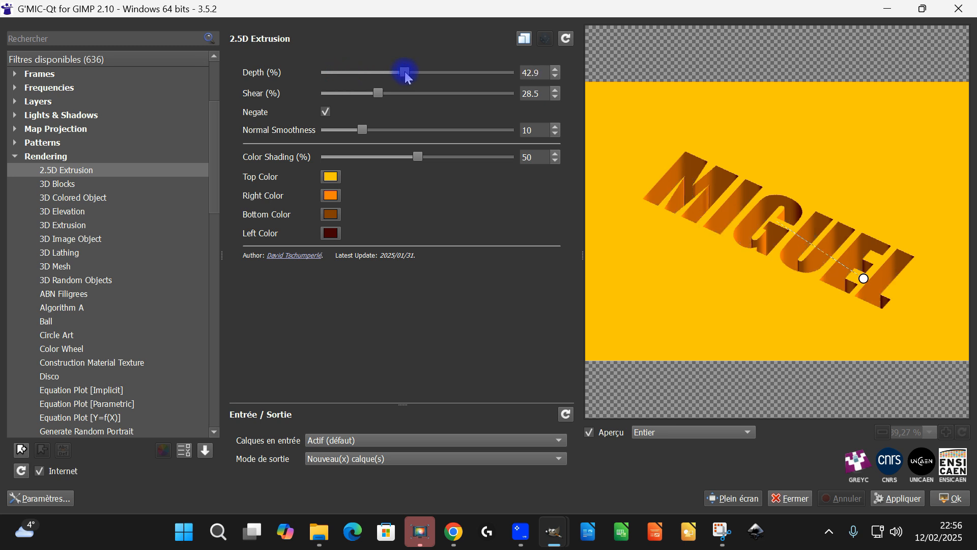
drag(345, 76, 339, 72)
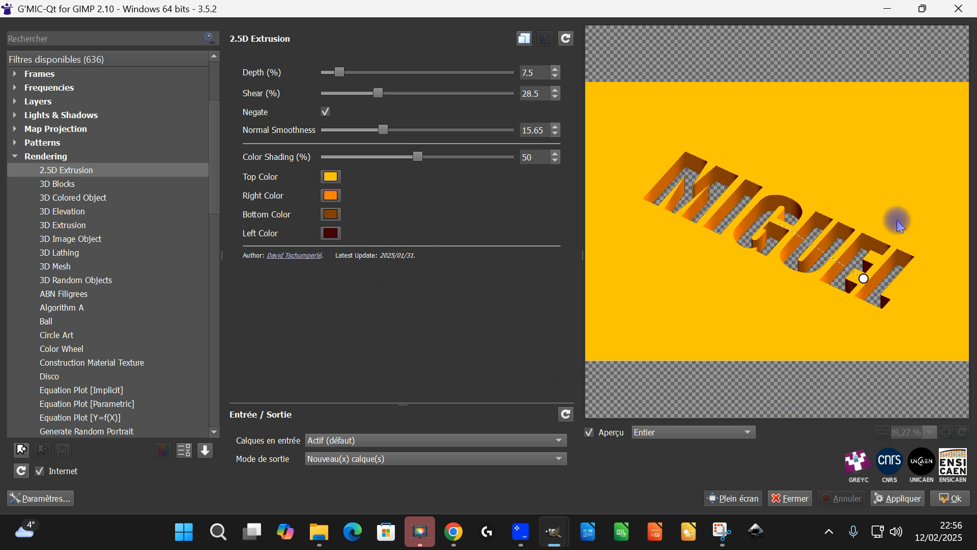
click(942, 505)
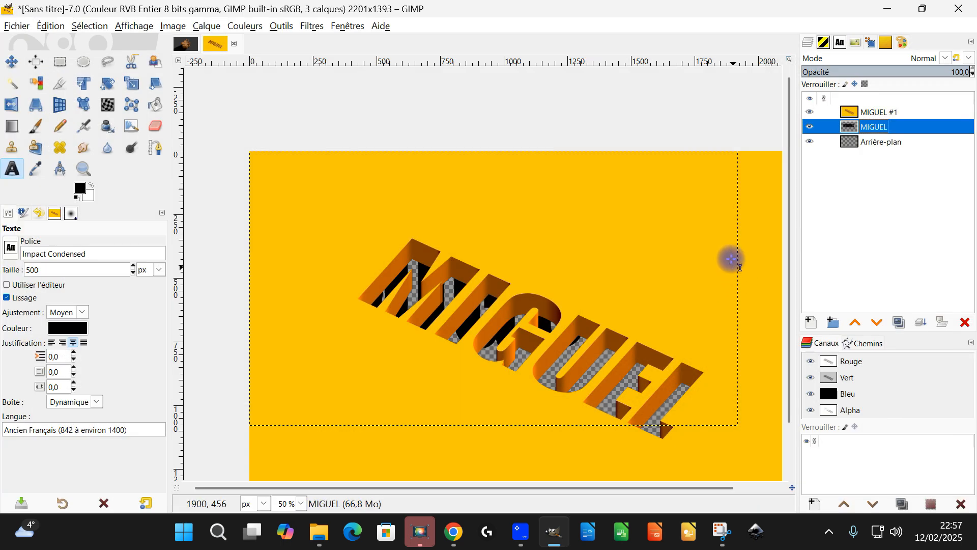
Hide the original black text layer, move it below the background layer, and select the extruded text layer.
click(827, 126)
click(809, 127)
click(809, 128)
click(811, 127)
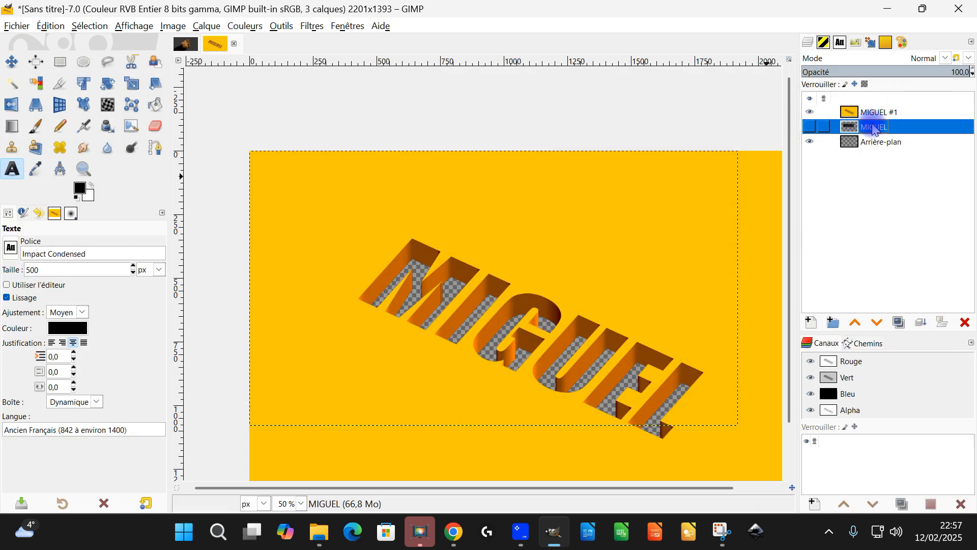
drag(873, 127, 892, 155)
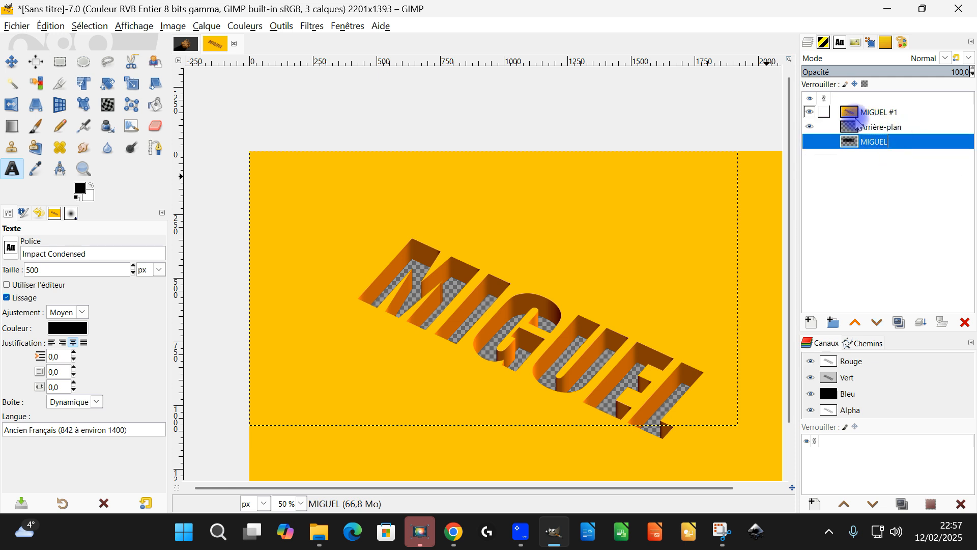
click(853, 109)
drag(651, 312, 627, 275)
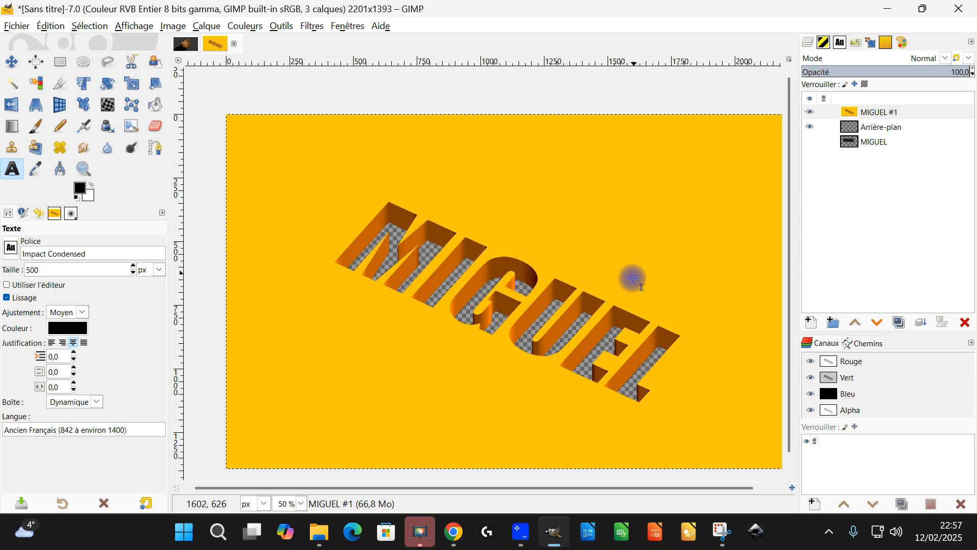
Resize the Arrière-plan layer to the image dimensions.
click(884, 134)
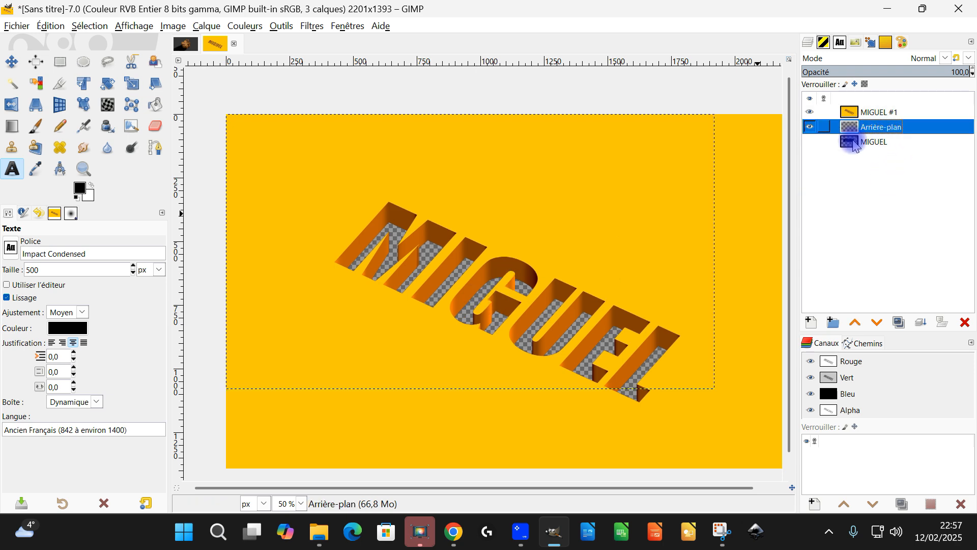
right_click(863, 128)
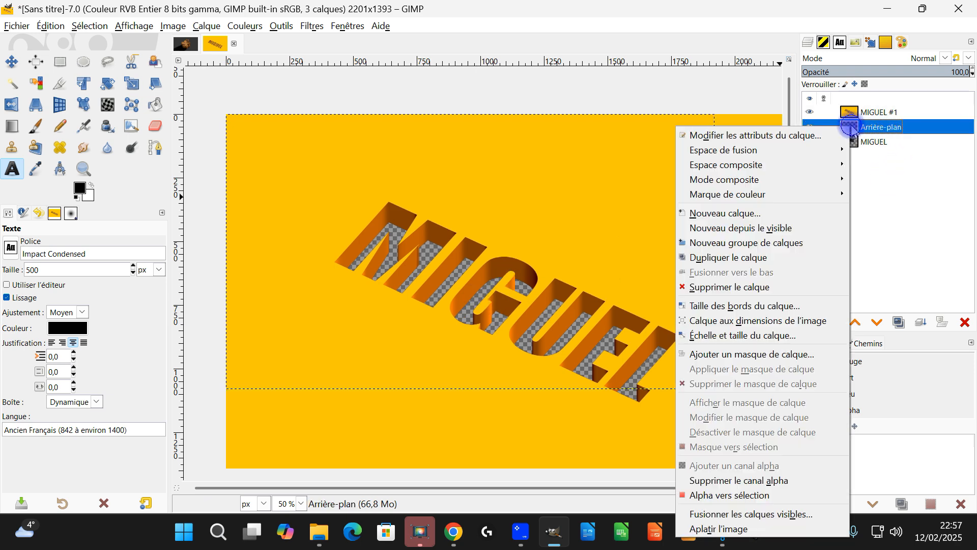
click(810, 322)
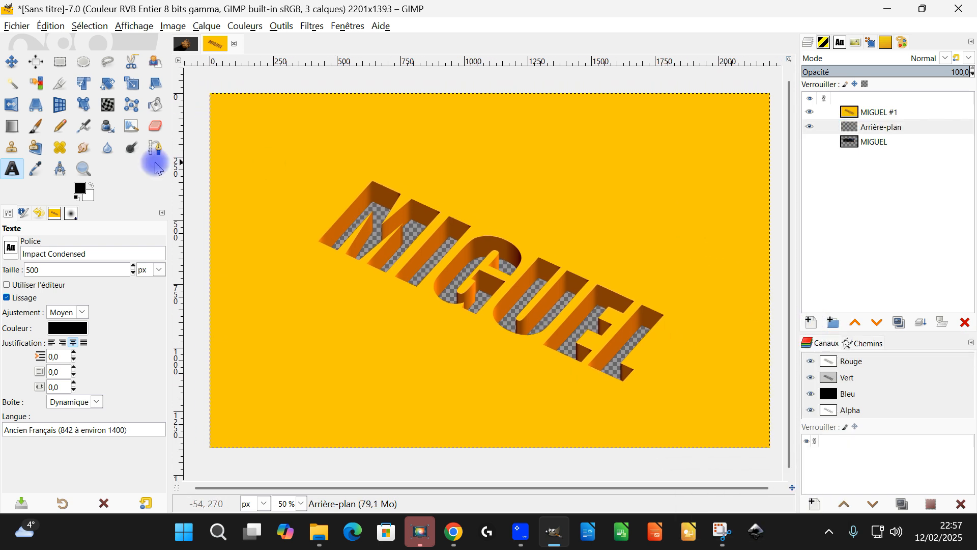
Crop the image to about 1818 × 1160 px around the engraved text.
click(59, 83)
drag(268, 130, 730, 424)
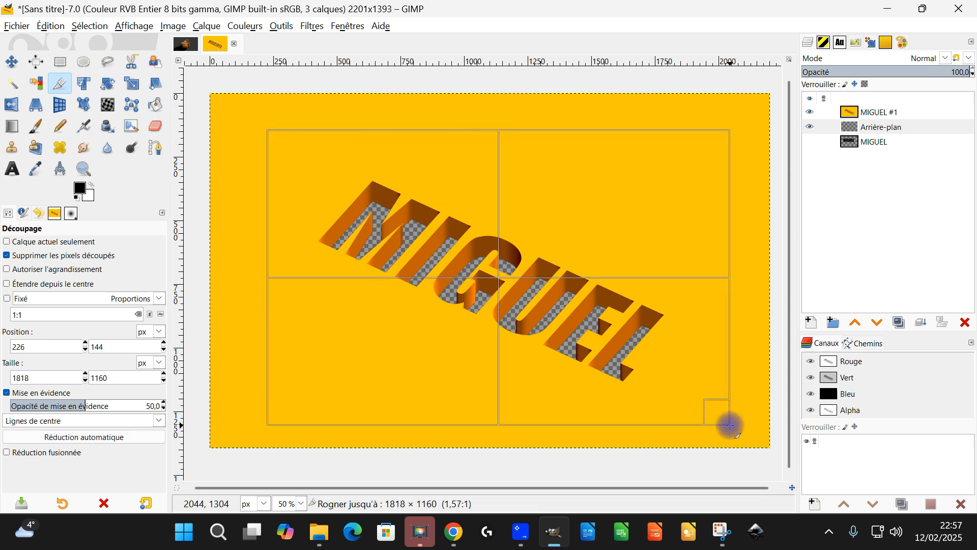
click(517, 228)
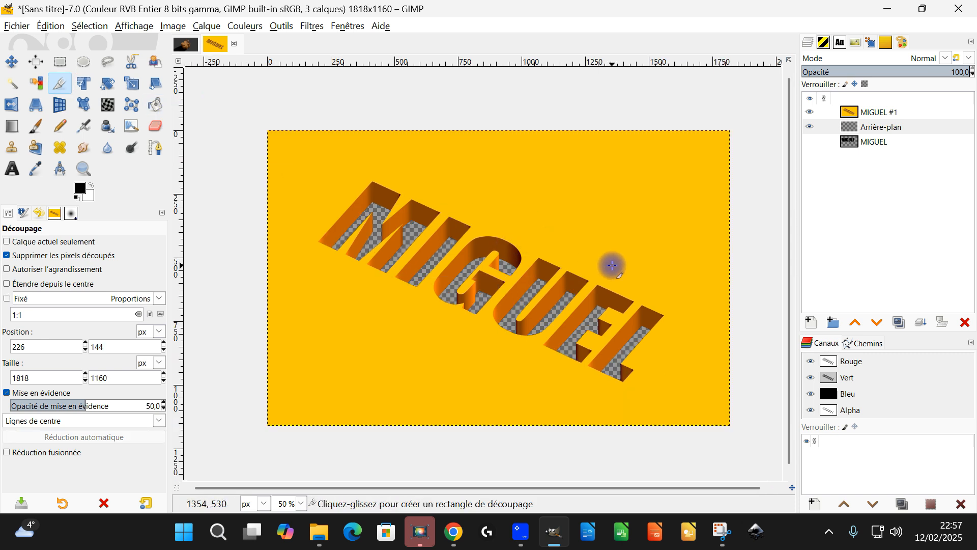
Sample the darkest brown from the G's inner wall and fill the Arrière-plan layer with it.
click(881, 130)
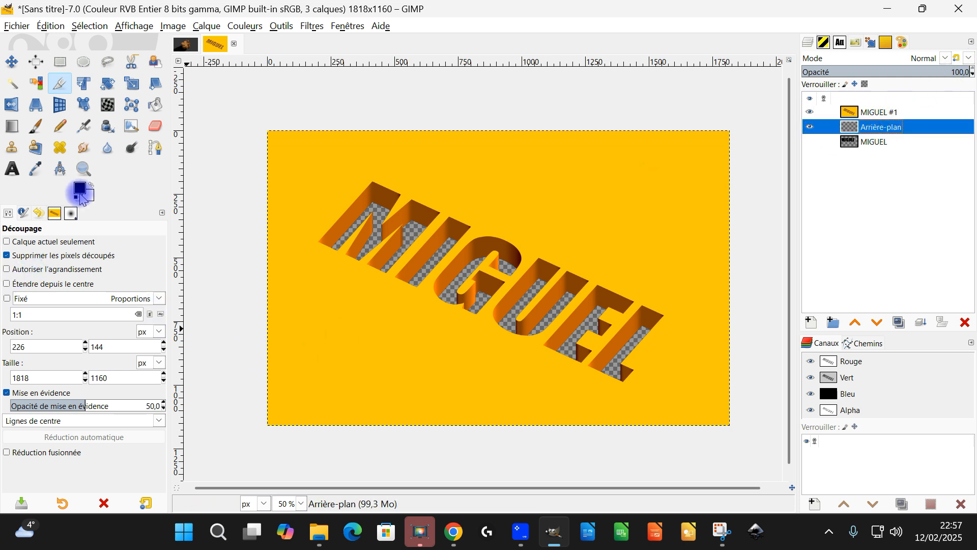
click(36, 168)
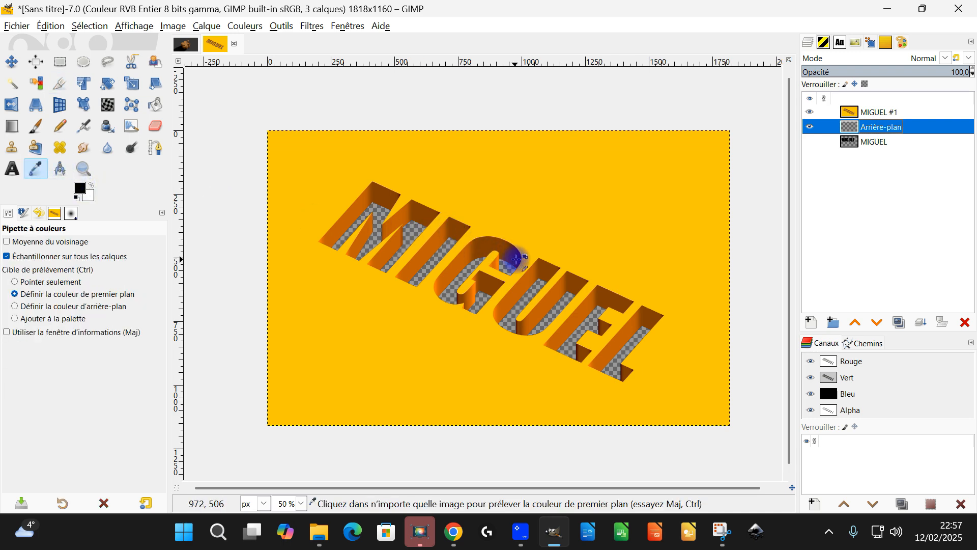
ctrl+scroll(514, 261, up, 5)
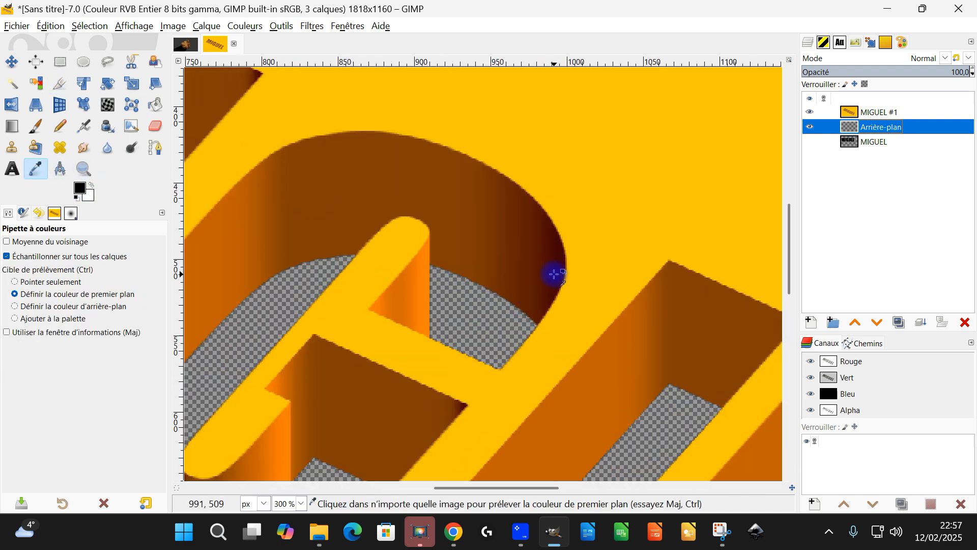
click(554, 275)
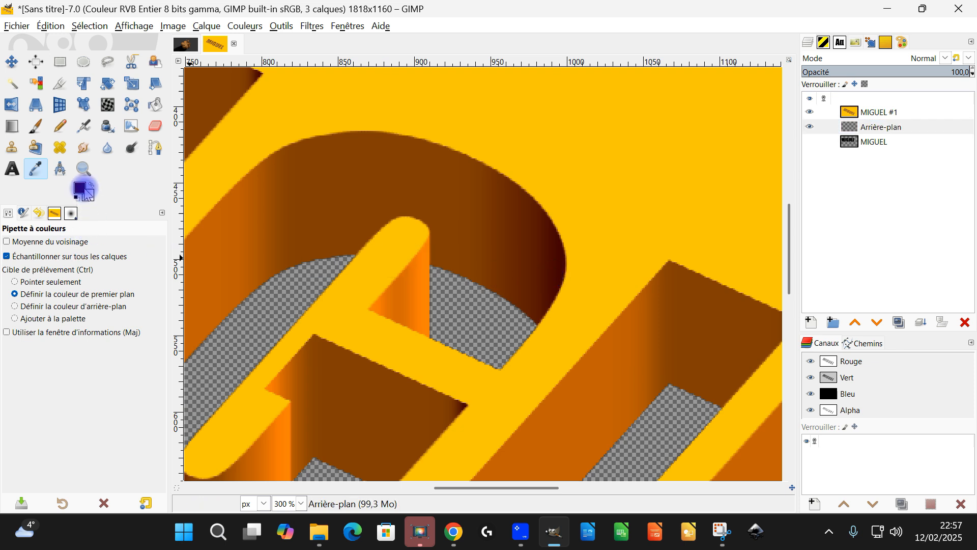
click(501, 274)
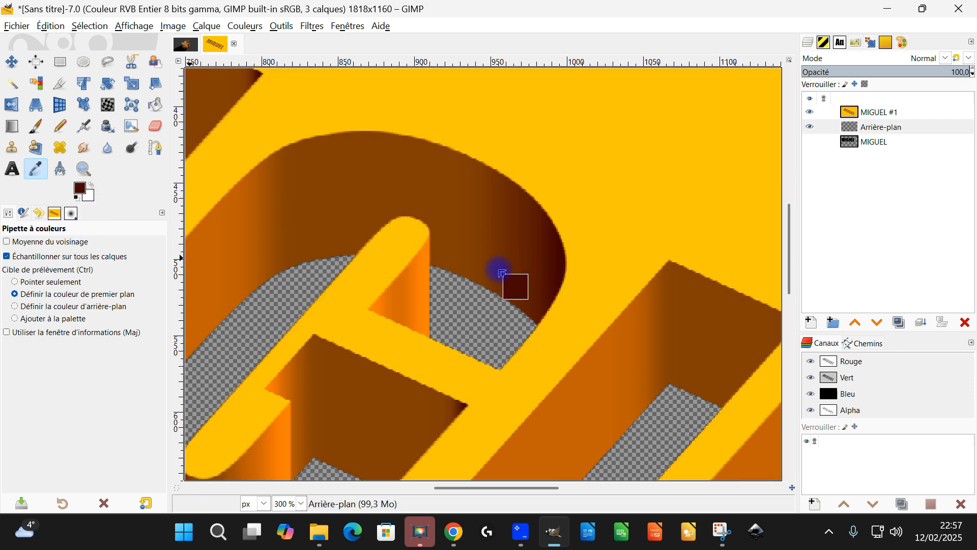
key(ctrl+comma)
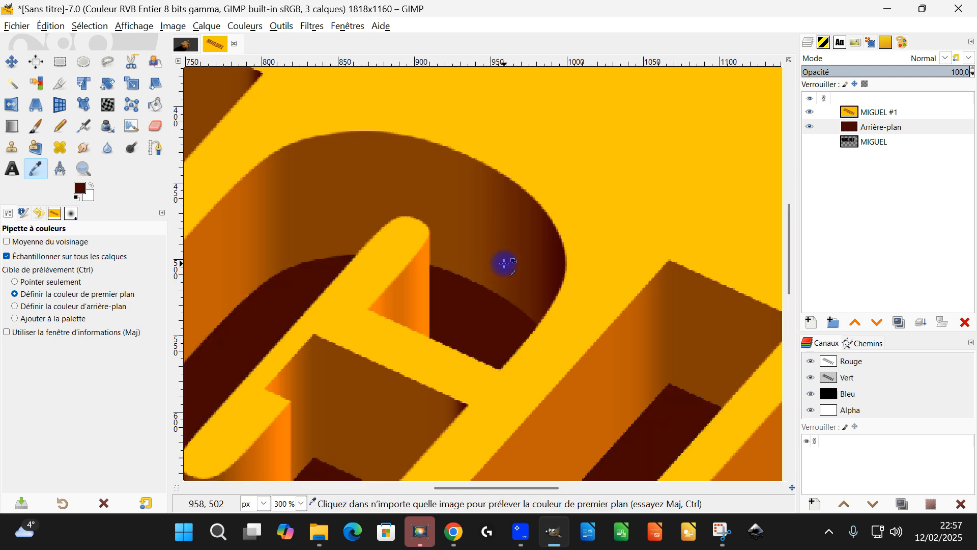
Examine the filled floors and wall edges of the engraved letters up close.
scroll(503, 273, down, 1)
scroll(601, 267, down, 1)
scroll(613, 258, down, 2)
scroll(374, 196, up, 5)
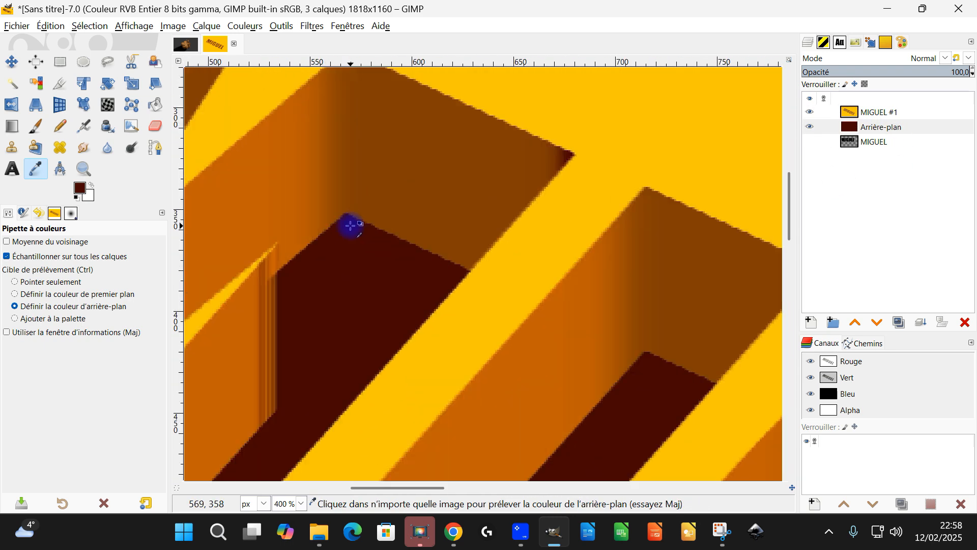
scroll(351, 225, down, 5)
scroll(611, 328, up, 2)
scroll(356, 213, down, 2)
scroll(311, 181, up, 3)
scroll(462, 333, down, 4)
Copy the cracked-clay photo from the browser, paste it into GIMP as a layer above the extruded text, and blend it with Multiplier mode.
click(879, 112)
click(454, 531)
click(553, 531)
click(50, 26)
mouse_move(76, 179)
click(331, 195)
scroll(462, 293, down, 1)
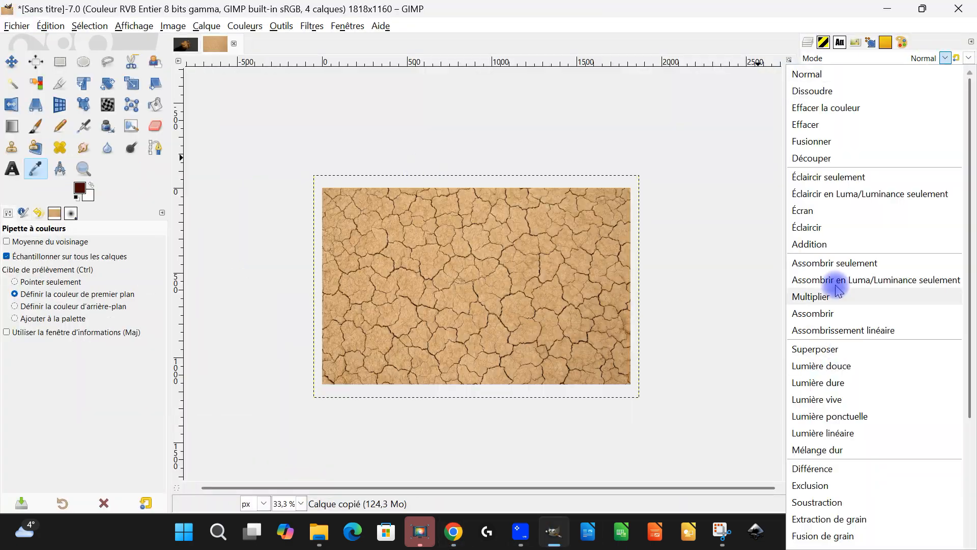
click(838, 296)
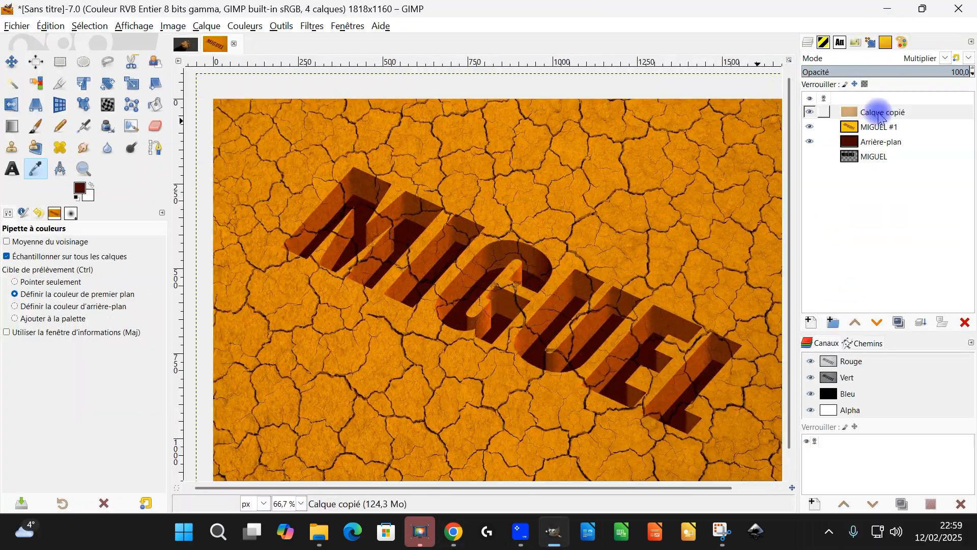
Colorize the extruded text layer in a muted yellow-brown by adjusting hue, saturation and lightness.
click(879, 127)
click(245, 26)
click(262, 174)
drag(127, 185, 95, 199)
click(59, 193)
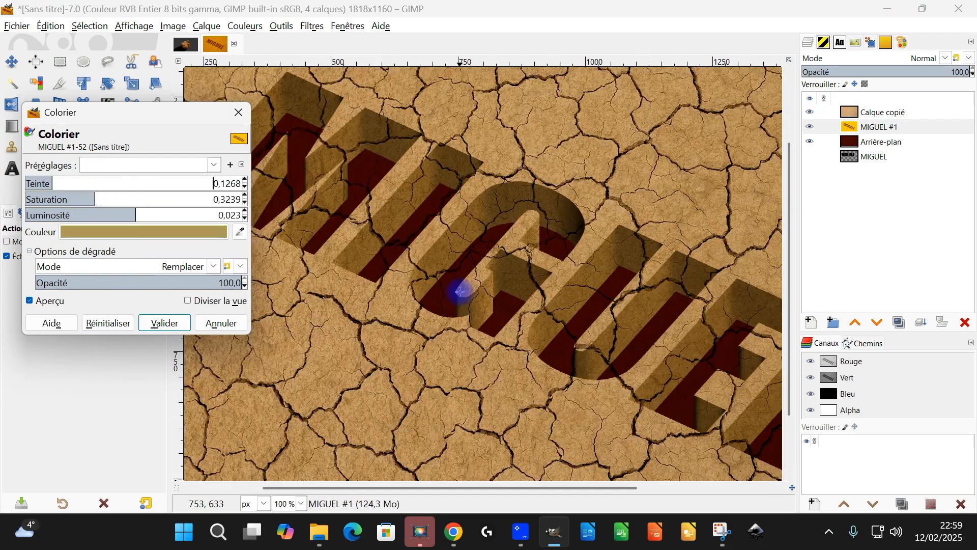
drag(133, 215, 109, 217)
click(87, 182)
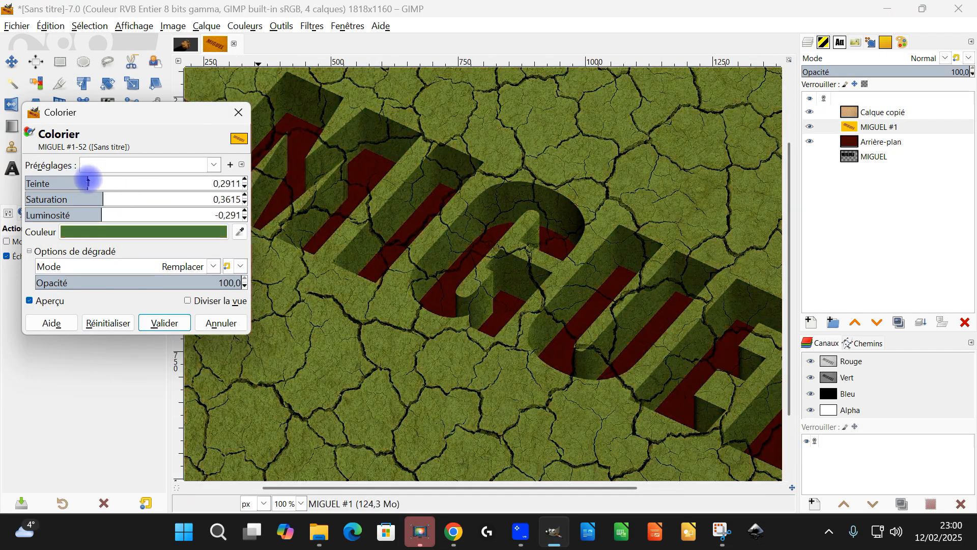
click(162, 321)
Adjust the color balance of the extruded text layer's dark tones to give the letter walls an earthy brown.
scroll(471, 280, down, 1)
click(883, 112)
click(245, 26)
click(281, 44)
mouse_move(144, 264)
mouse_down()
mouse_move(135, 266)
mouse_move(144, 265)
mouse_up()
click(145, 281)
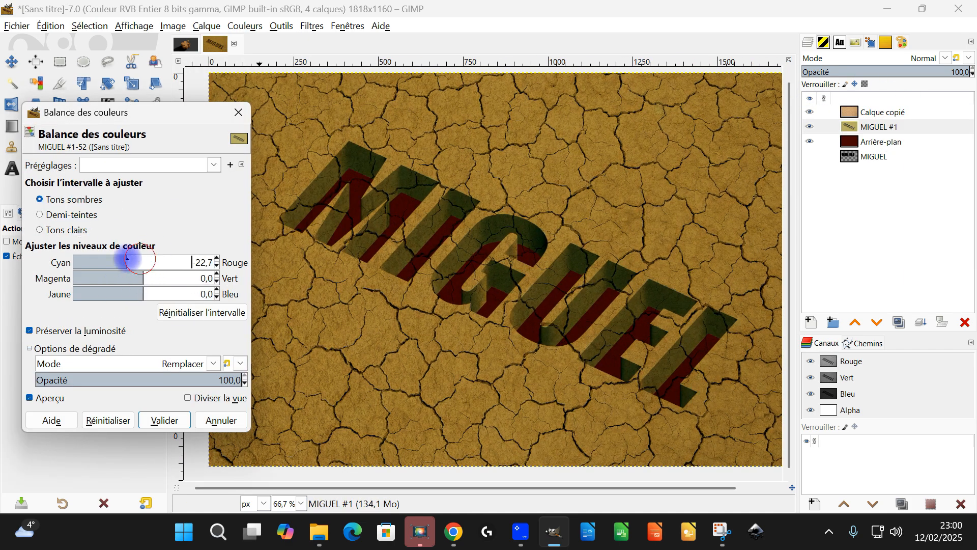
click(164, 420)
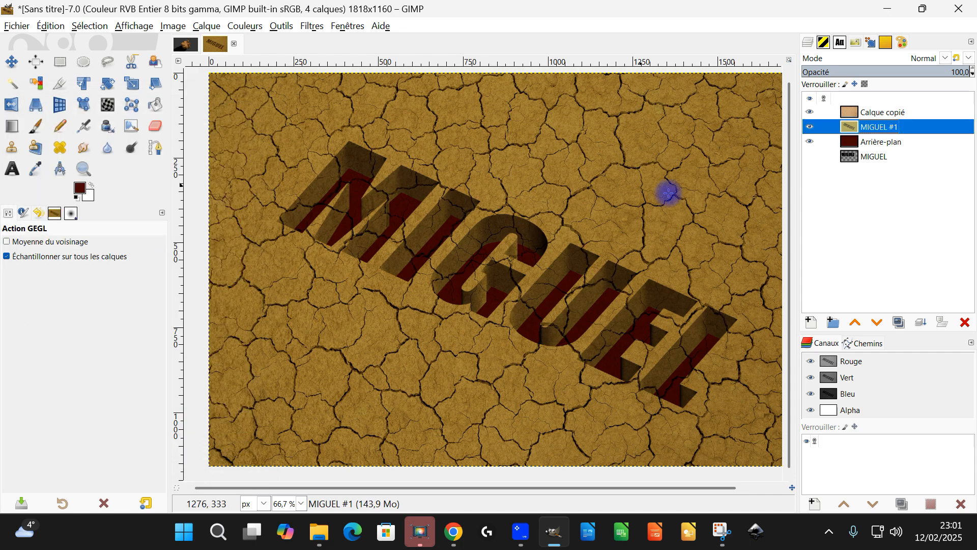
Duplicate the clay texture layer and move the copy directly below the extruded text layer.
click(882, 113)
click(899, 322)
drag(866, 114, 866, 135)
Adjust the tones of the clay copy that forms the letter floors.
click(245, 26)
click(283, 152)
click(72, 106)
drag(97, 124, 142, 125)
click(168, 205)
click(874, 171)
scroll(496, 294, down, 2)
scroll(556, 234, up, 1)
Colorize the clay copy under the letters with a dark grey-brown.
click(883, 112)
click(244, 26)
click(264, 351)
click(148, 232)
click(172, 279)
drag(139, 216, 152, 235)
click(232, 347)
click(166, 323)
Save the image as an XCF file named with the person's first name and 25D in the février folder.
scroll(556, 252, up, 1)
scroll(565, 237, down, 1)
click(18, 26)
click(39, 137)
text(MIGUEL 25D)
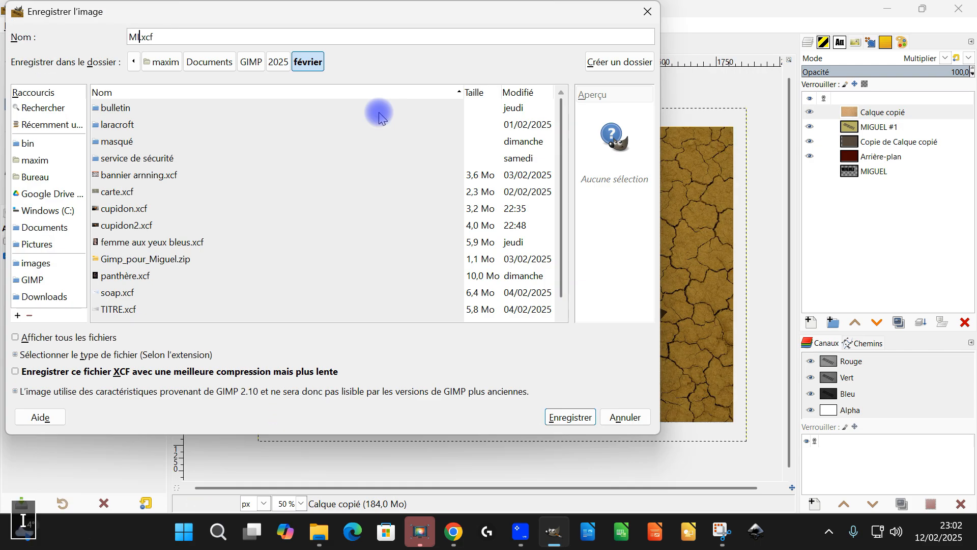
key(Return)
Move the clay copy beneath the letters so its cracks are offset from the surface texture.
click(36, 126)
scroll(336, 208, up, 4)
click(12, 61)
click(881, 156)
click(885, 143)
drag(570, 128, 588, 161)
Select the extruded text layer's alpha, invert the selection, and delete the top clay texture inside the letter openings.
right_click(848, 129)
click(726, 498)
click(848, 113)
key(Delete)
key(ctrl+z)
click(89, 26)
click(99, 72)
key(Delete)
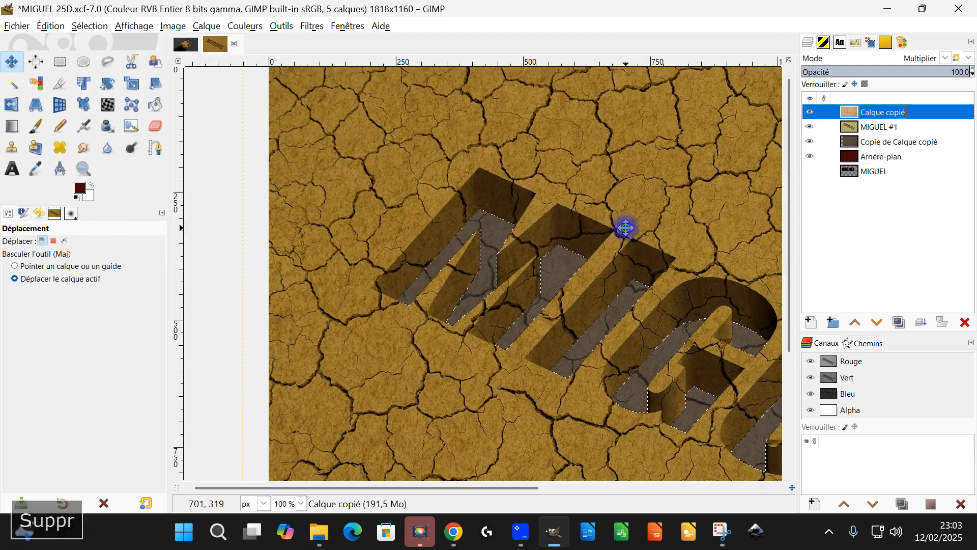
scroll(346, 179, down, 2)
scroll(257, 143, up, 2)
click(899, 142)
click(245, 26)
click(275, 87)
click(137, 334)
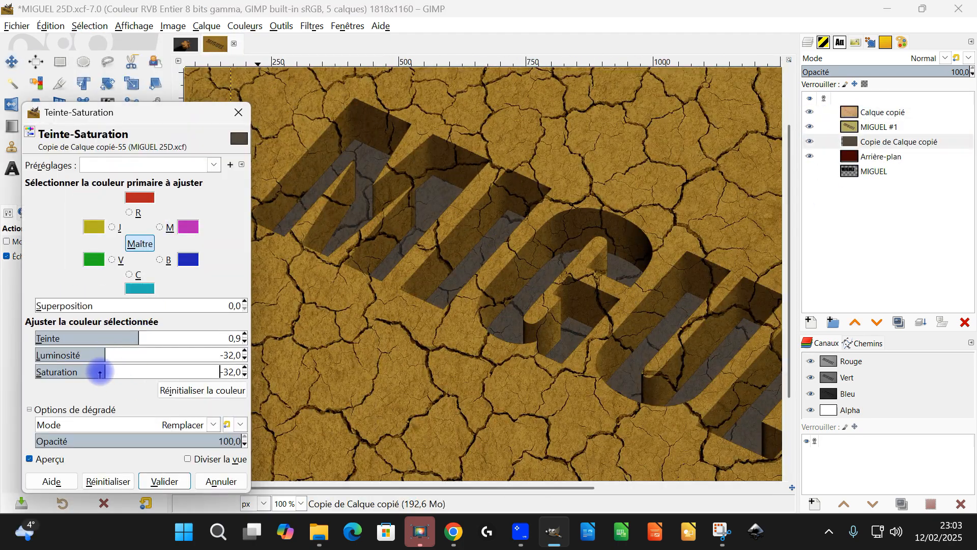
drag(112, 352, 95, 352)
drag(138, 336, 127, 338)
click(221, 481)
Colorize the clay copy on the letter floors with a brown sampled from the artwork and a lowered lightness.
click(245, 26)
click(261, 351)
click(240, 231)
click(285, 285)
drag(109, 213, 77, 213)
click(165, 323)
Start saving the recoloured engraved-text image.
scroll(401, 279, down, 3)
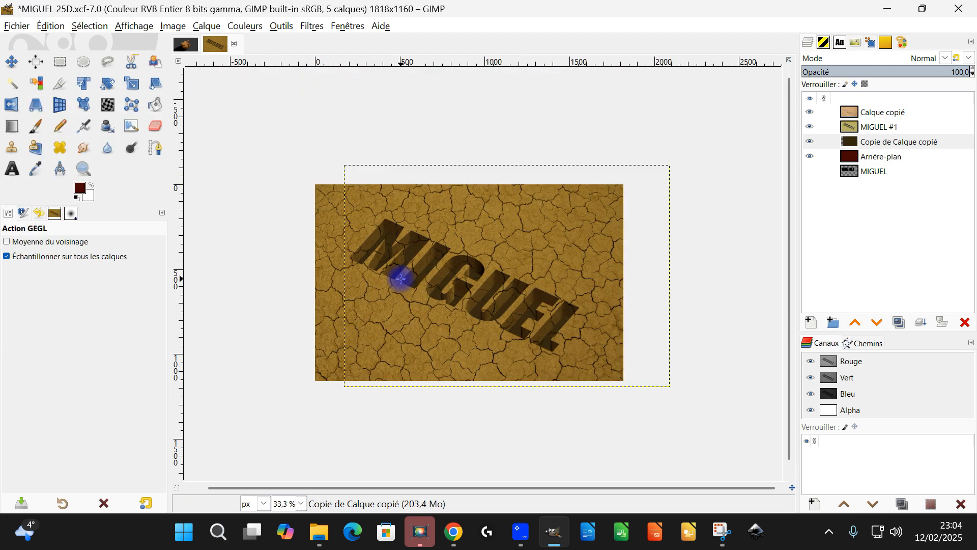
scroll(442, 293, up, 2)
drag(531, 281, 512, 280)
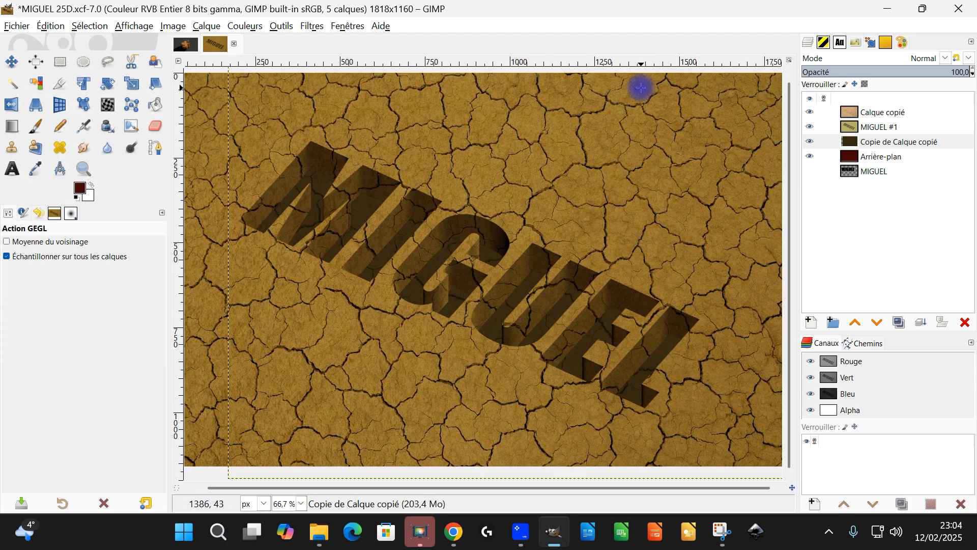
click(22, 28)
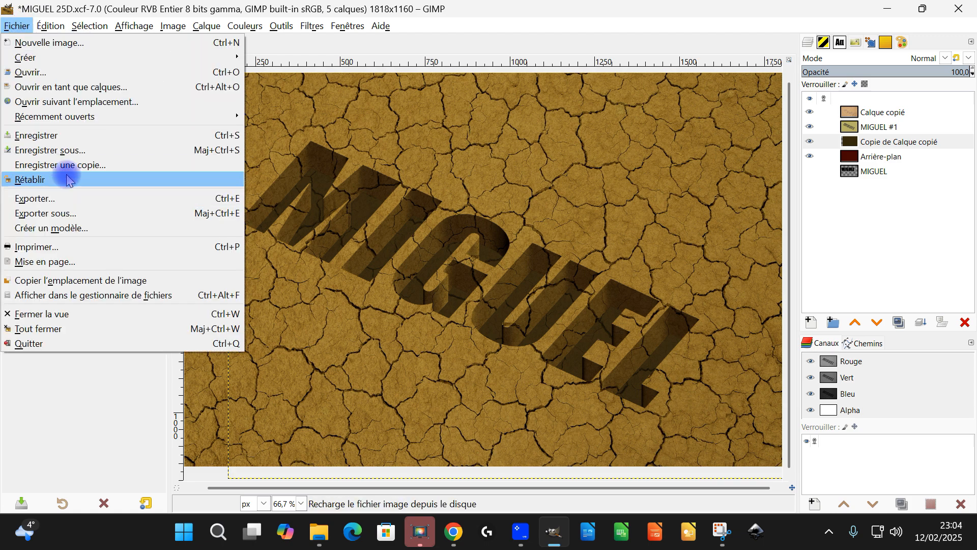